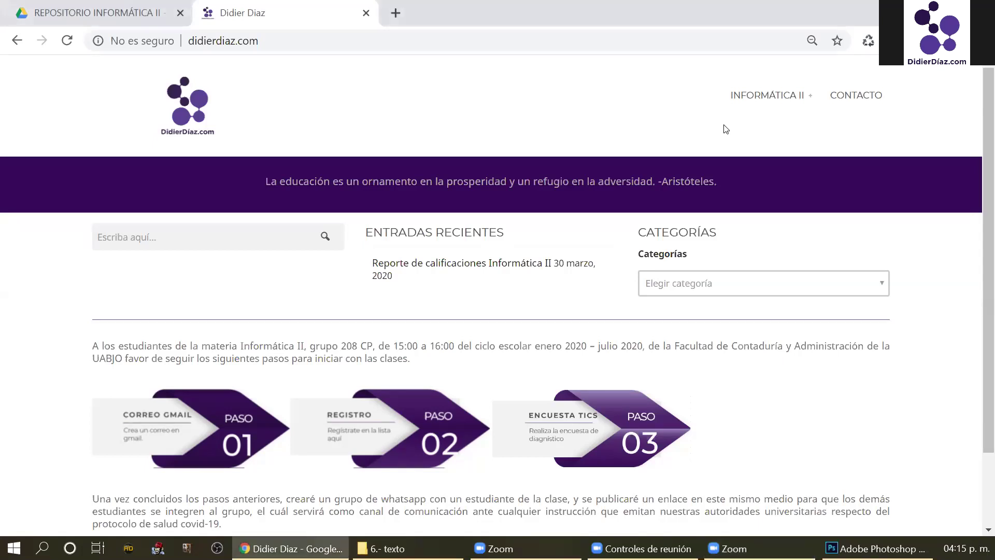
Open the Función IZQUIERDA article from the Informática II consultation material.
mouse_move(775, 98)
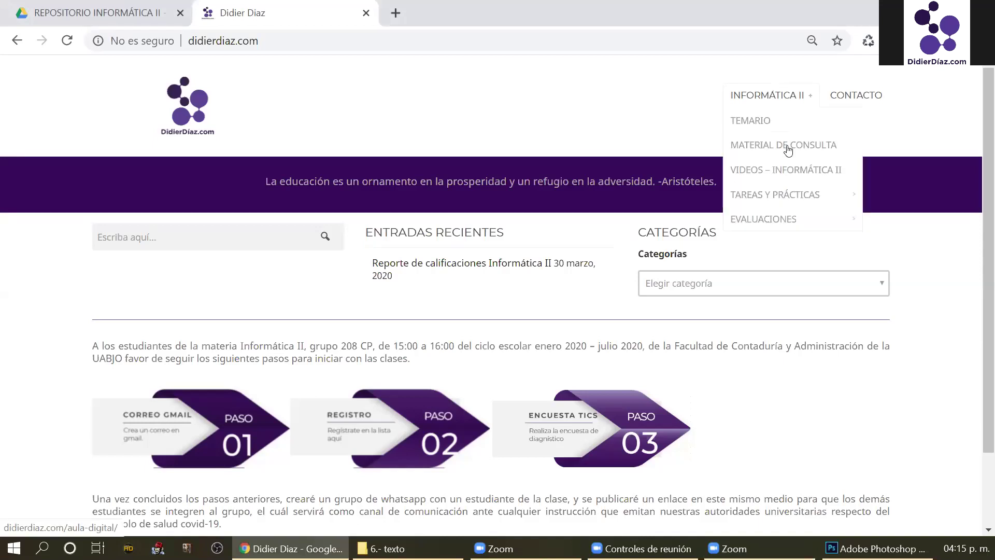
click(781, 135)
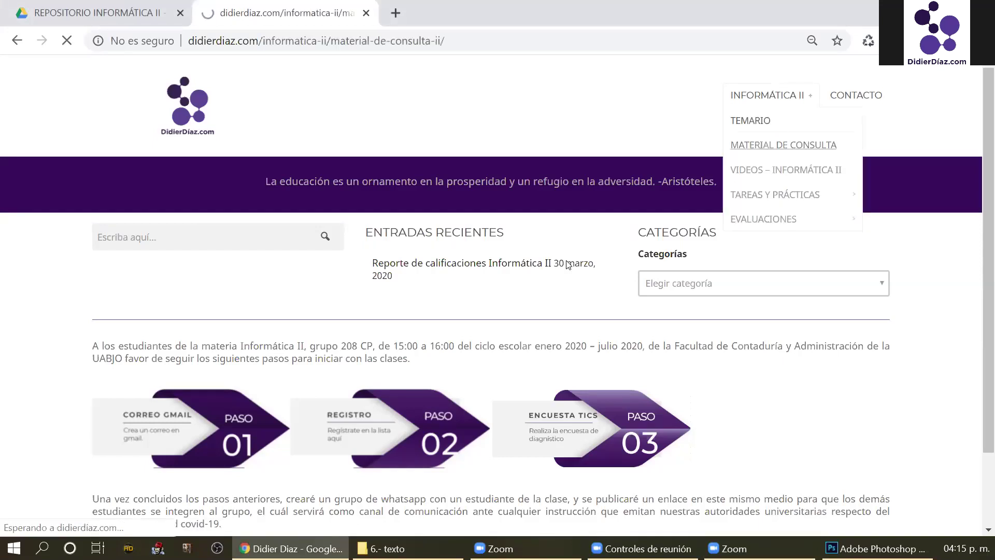
scroll(573, 260, down, 2)
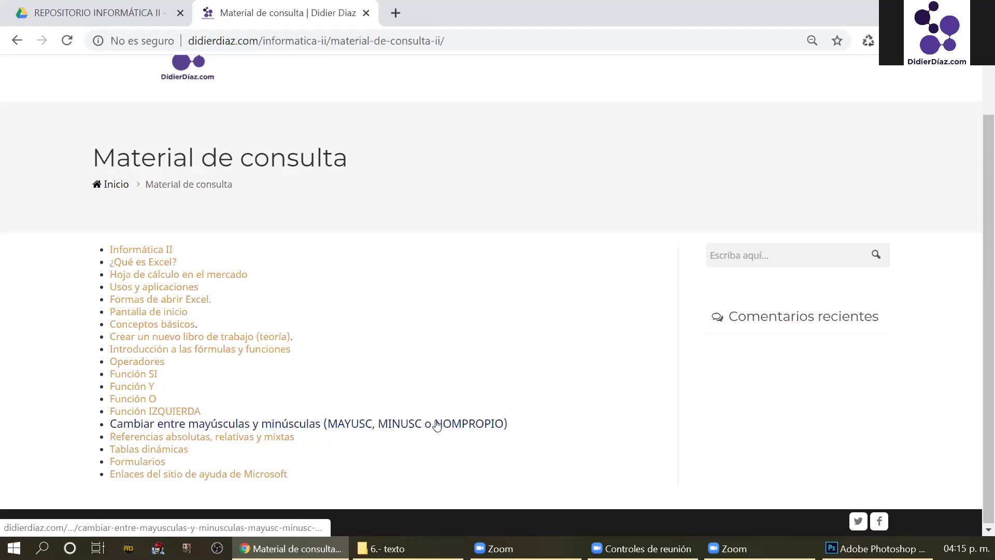
click(192, 412)
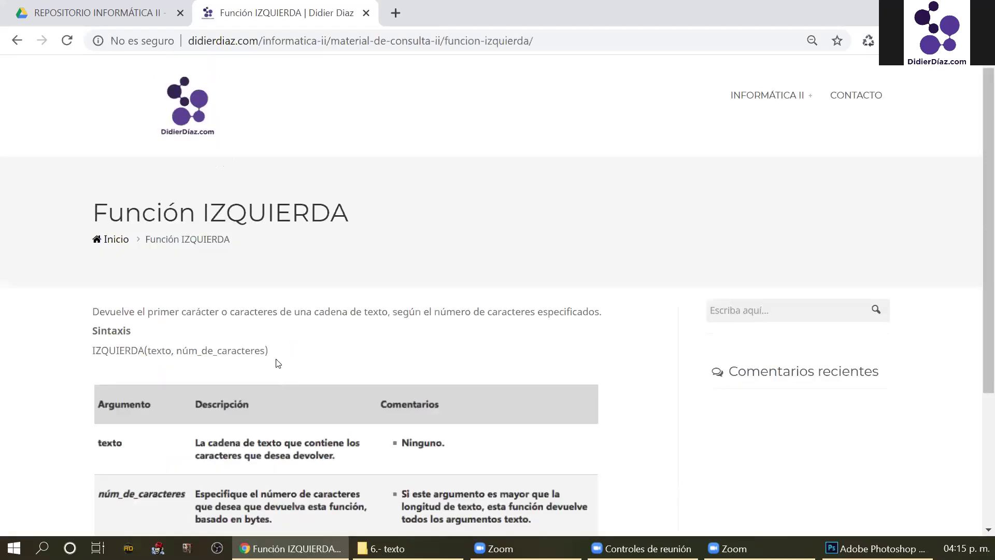
Examine the definition of the IZQUIERDA function and its syntax arguments, texto and núm_de_caracteres.
scroll(278, 363, down, 3)
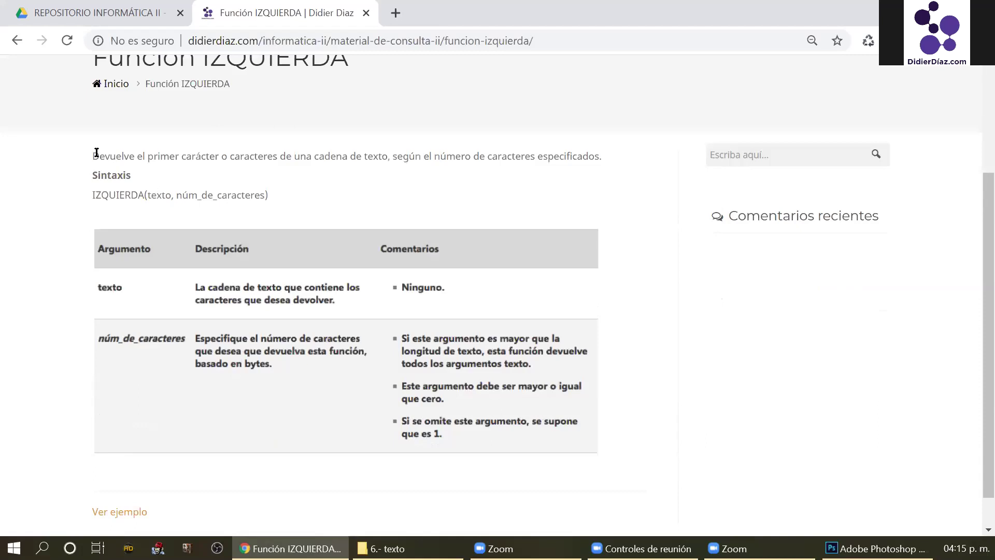
drag(192, 154, 417, 160)
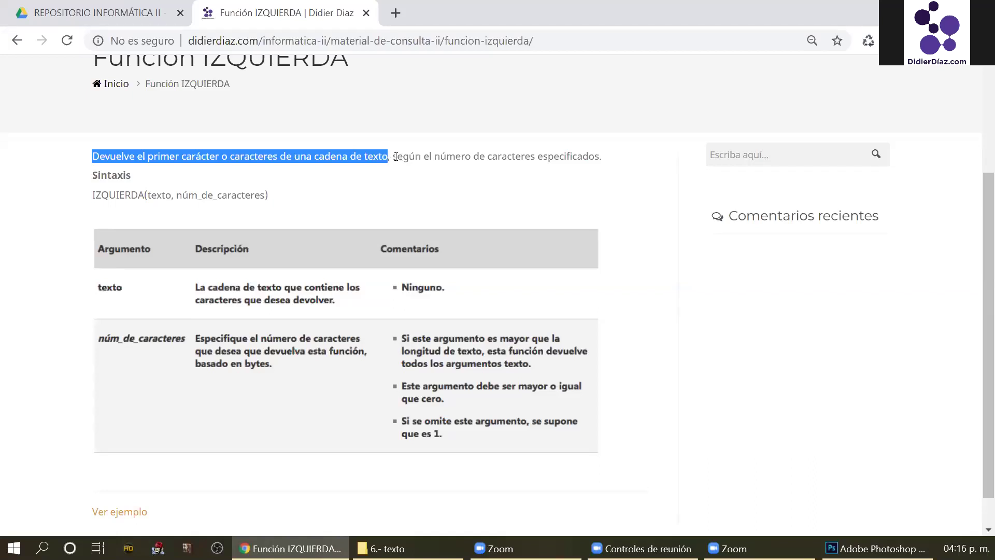
drag(598, 159, 393, 156)
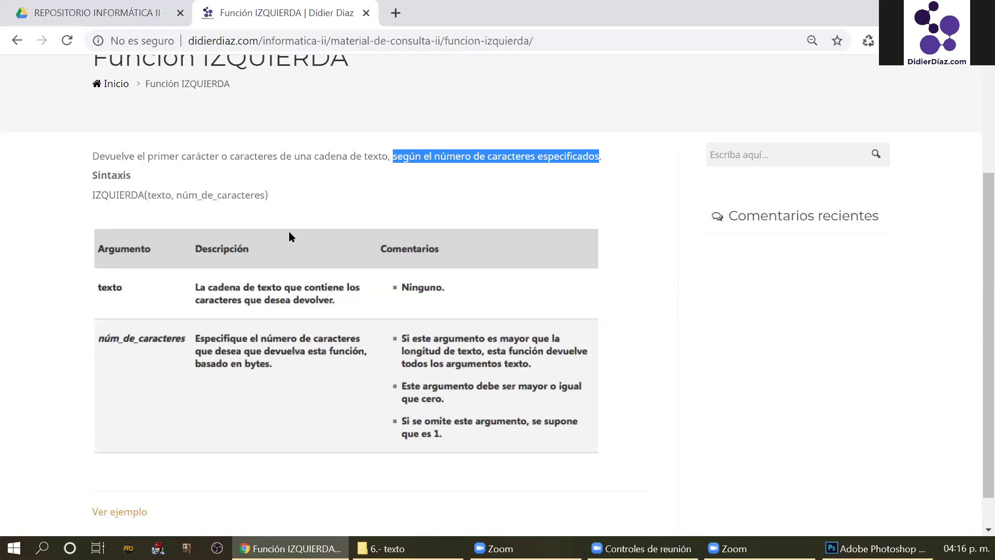
click(274, 194)
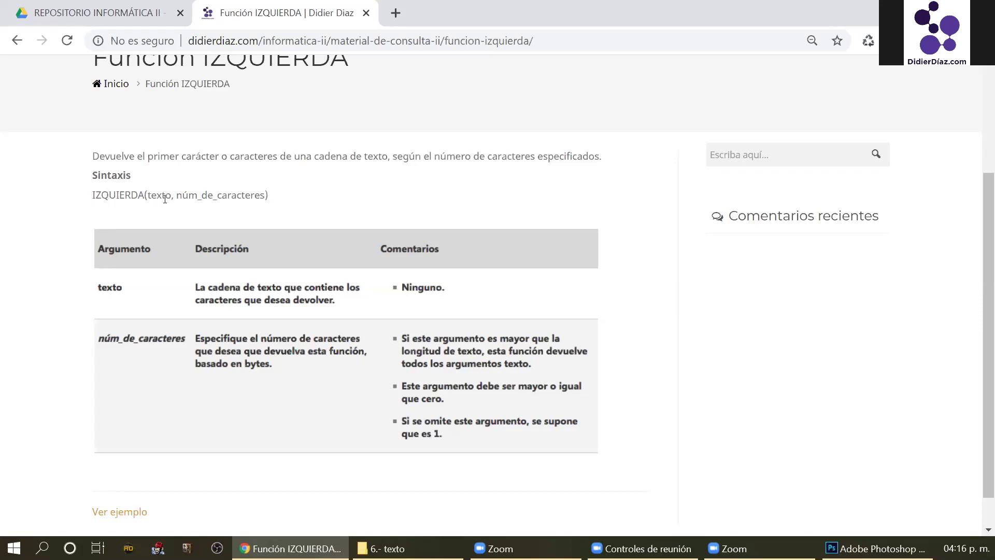
double_click(107, 195)
click(167, 194)
double_click(148, 194)
drag(176, 194, 266, 196)
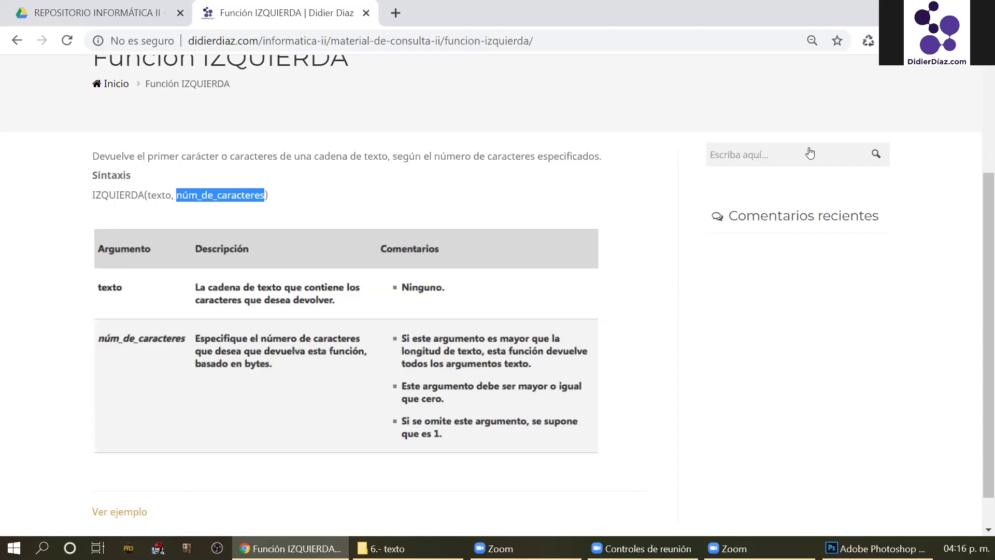
Open the 208CP page of Informática II homework and practices.
scroll(810, 153, up, 3)
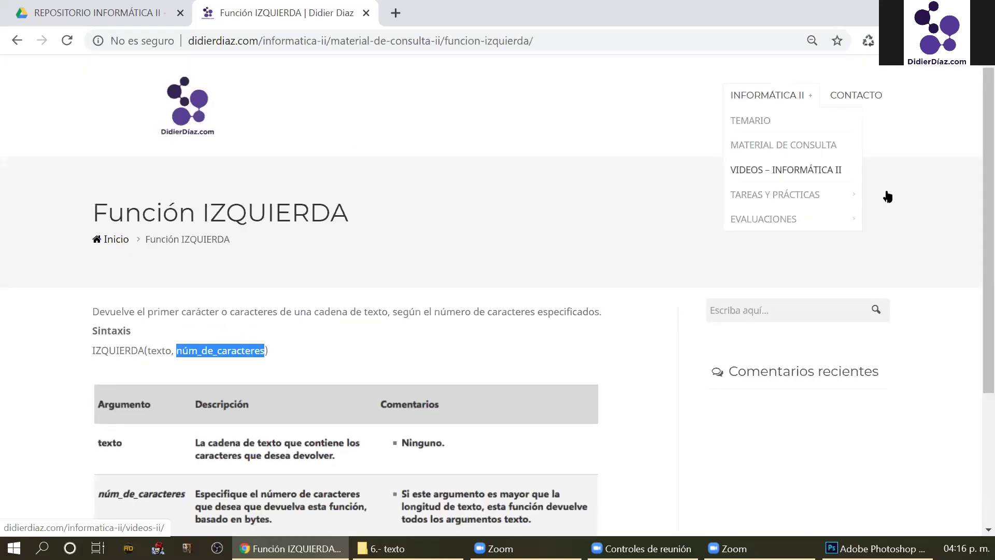
mouse_move(887, 196)
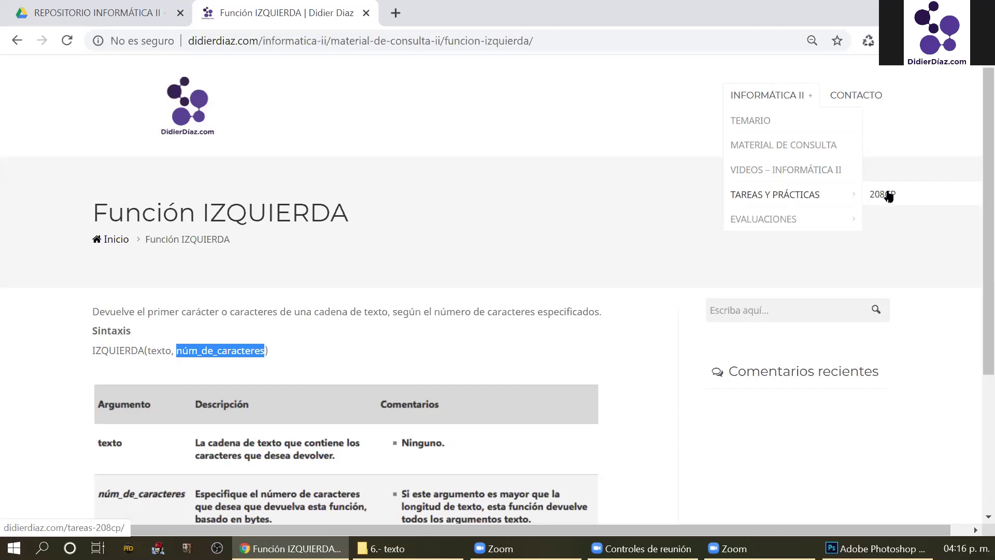
click(888, 196)
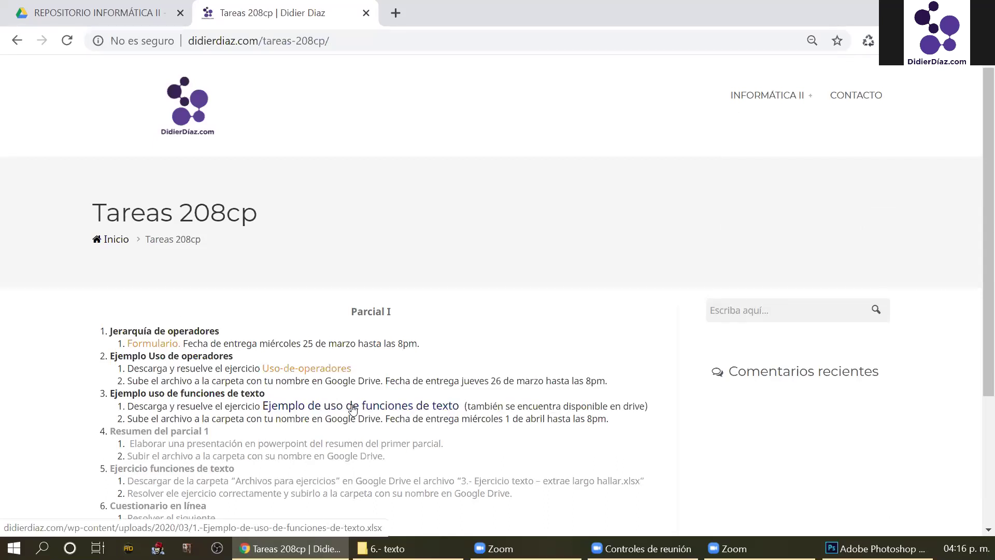
Download and open the "Ejemplo de uso de funciones de texto" workbook from the third assignment and enable editing.
click(353, 409)
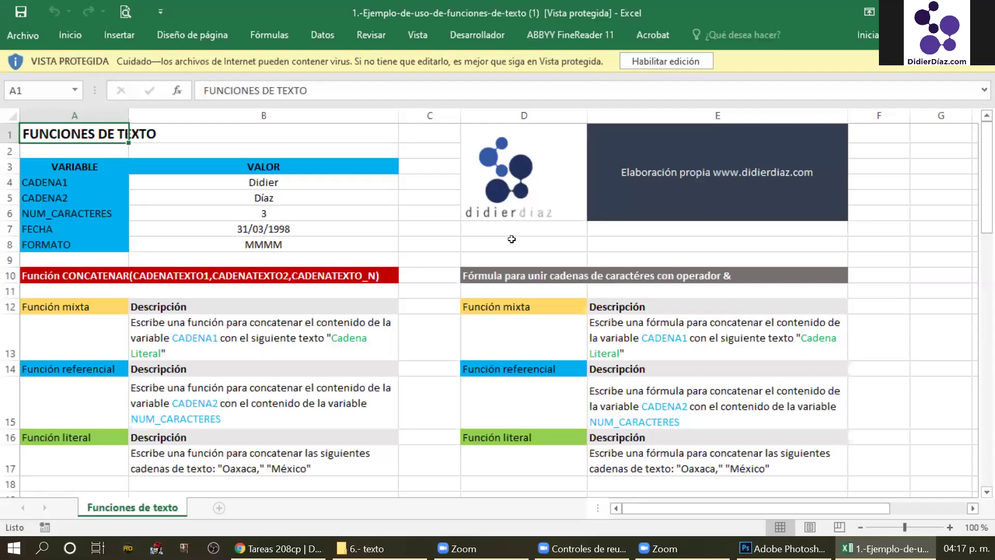
click(665, 61)
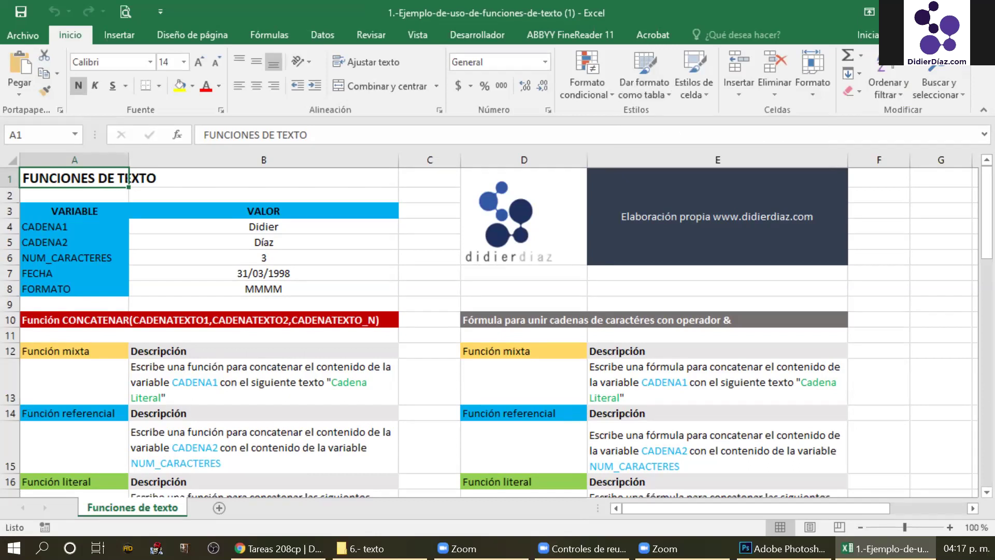
key(alt+Tab)
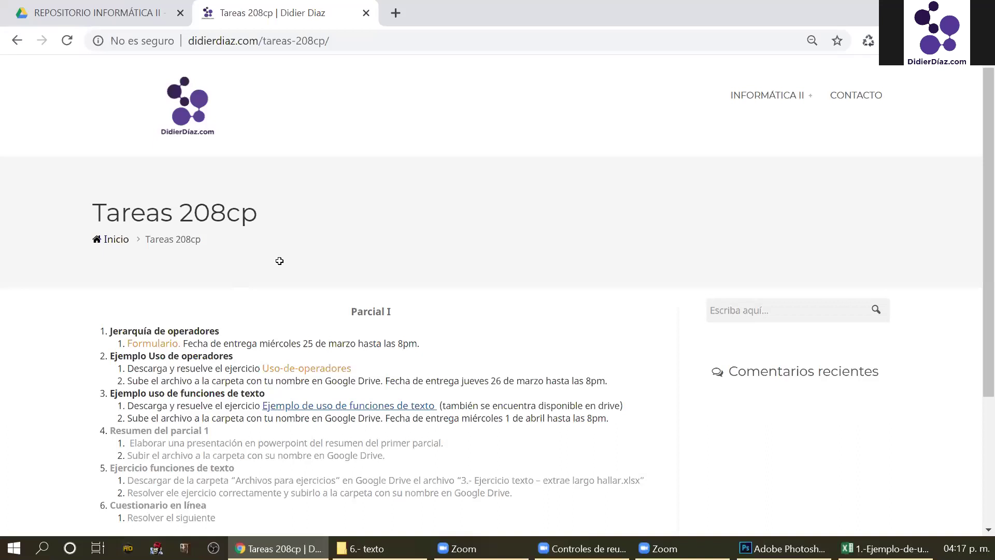
key(alt+Tab)
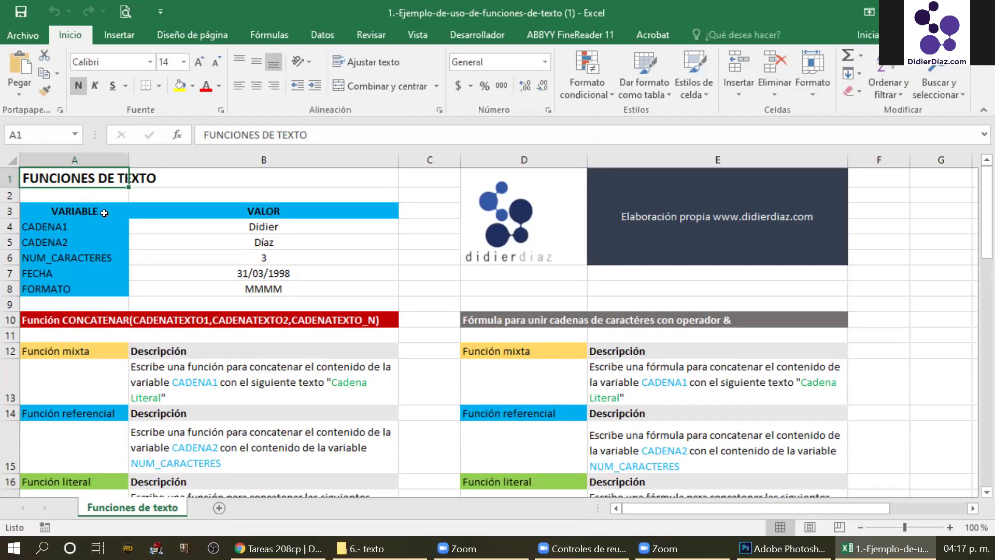
Review the headers and variable names of the VARIABLE/VALOR table, from CADENA1 down to FORMATO.
key(Down)
key(Down)
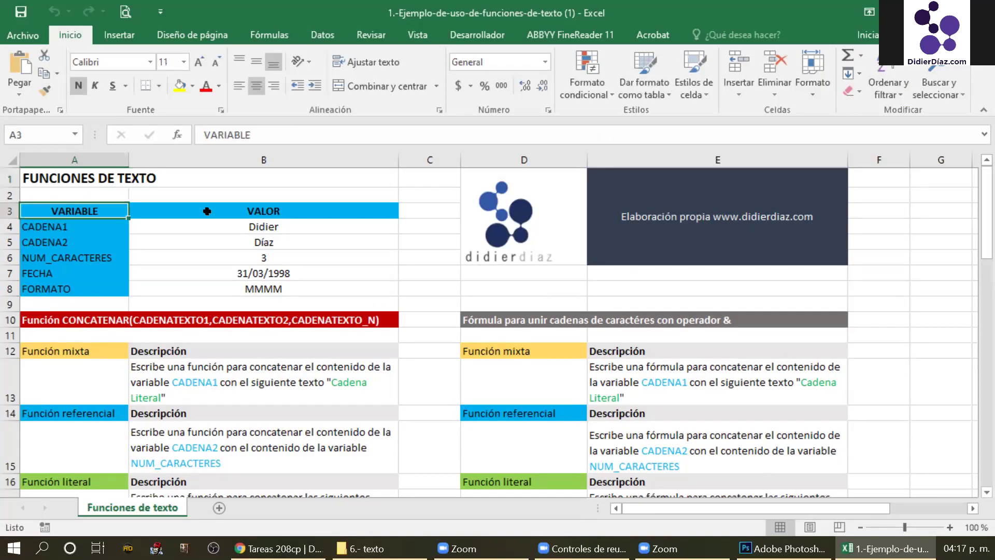
click(207, 211)
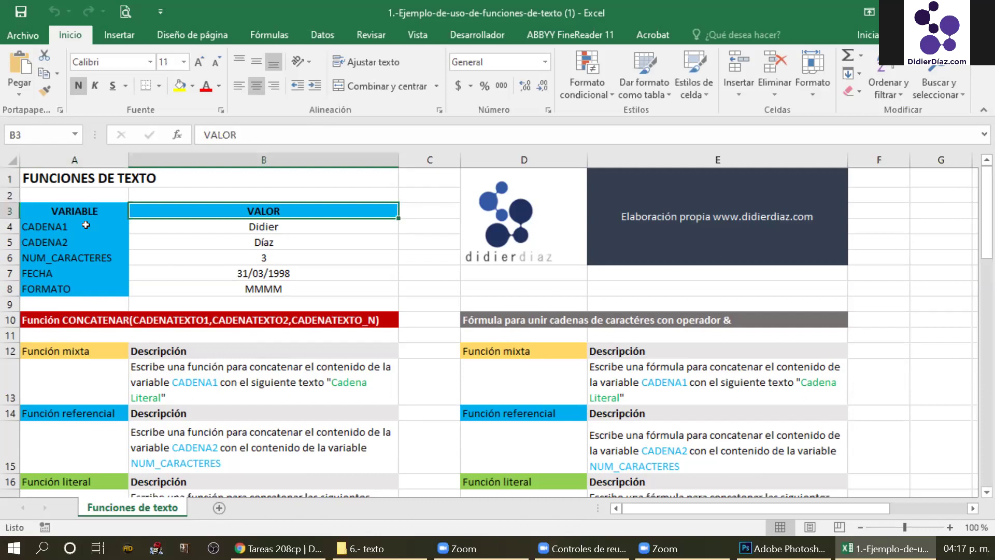
click(85, 224)
key(Down)
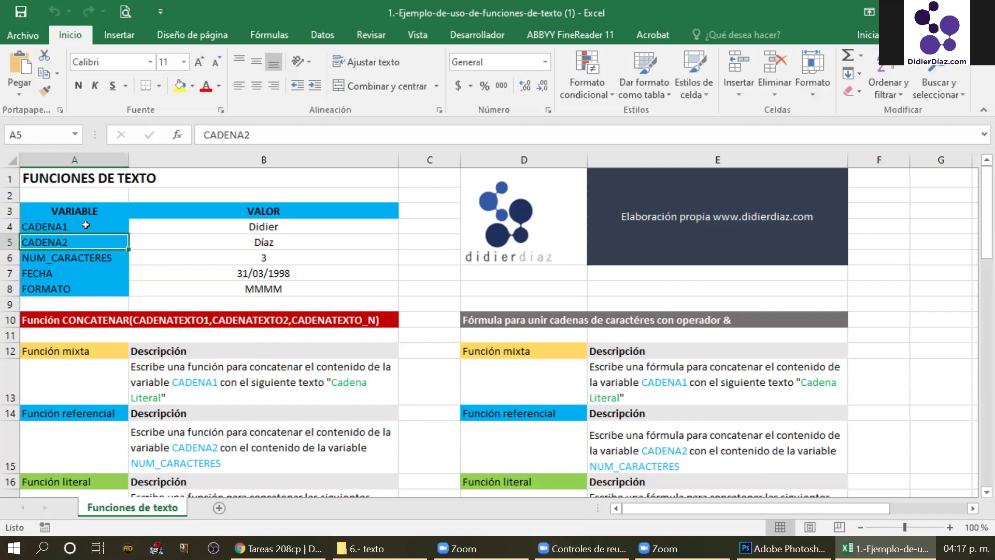
key(Down)
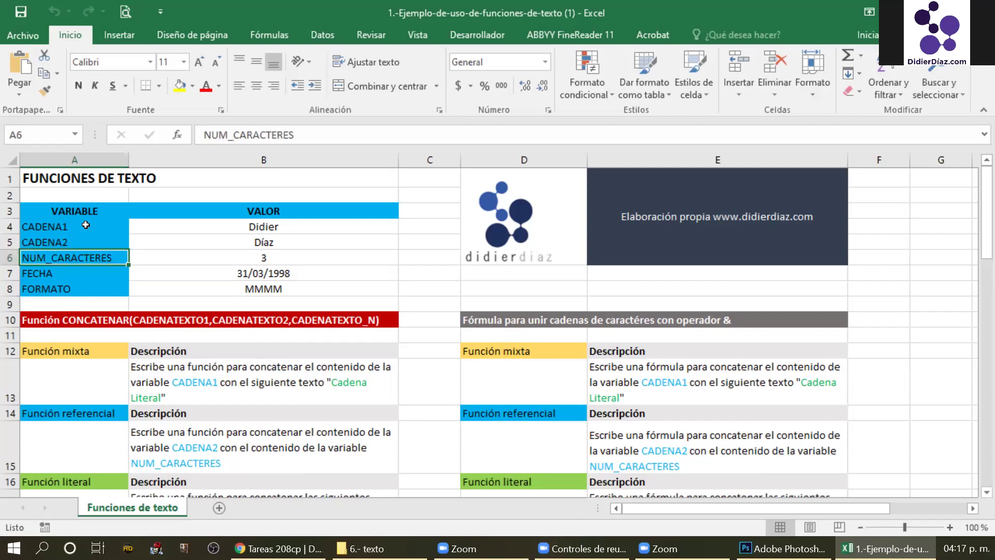
key(Down)
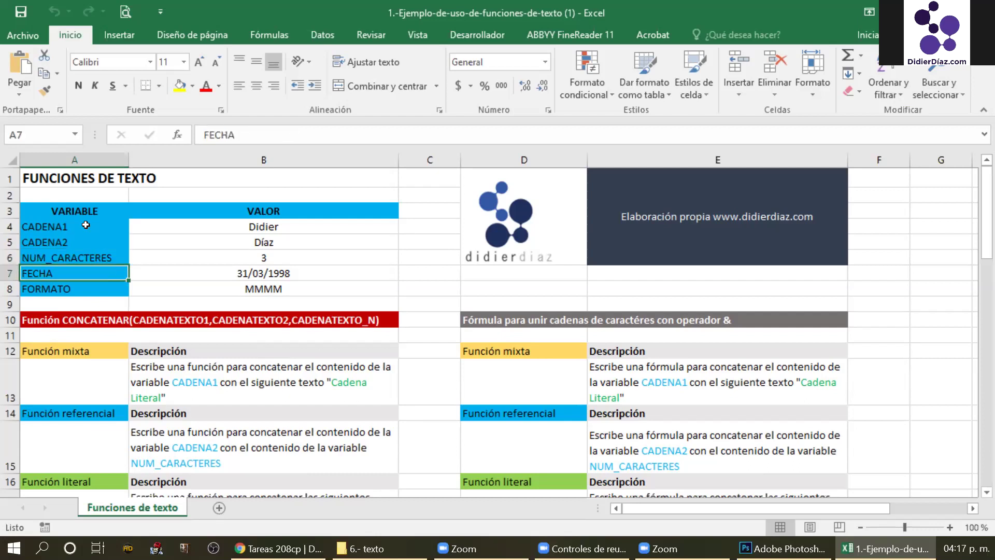
key(Down)
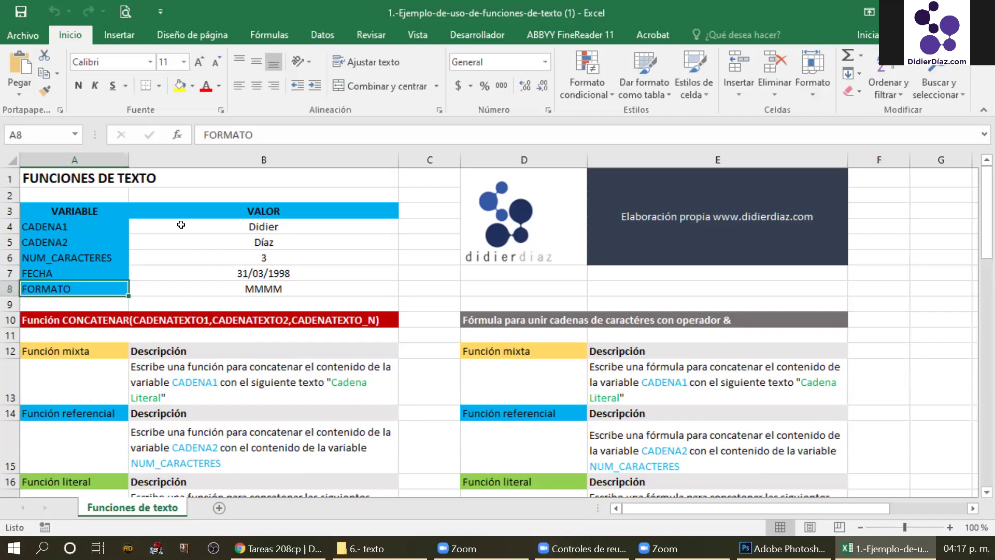
Review the values assigned to the variables in cells B4 to B8.
drag(184, 228, 184, 240)
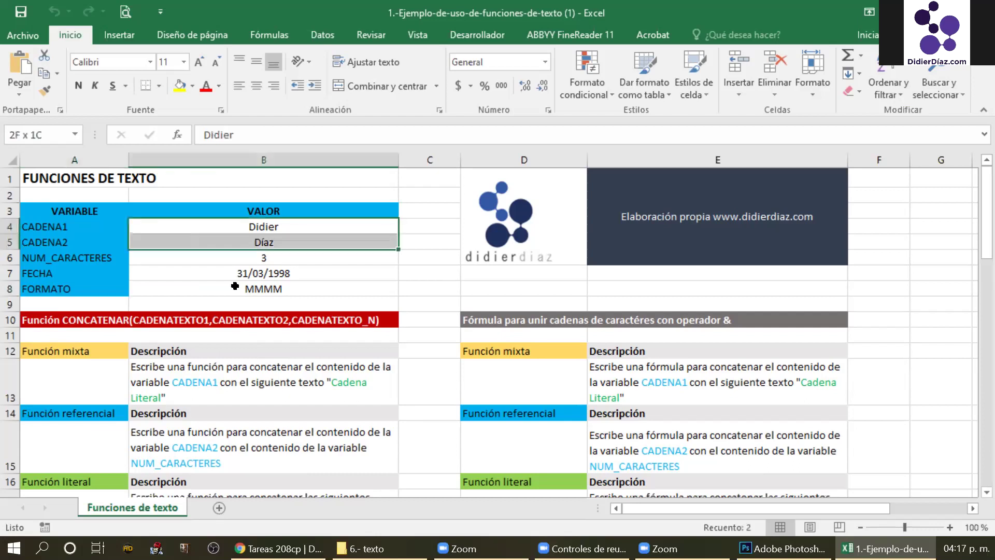
key(Down)
key(Down)
key(Down)
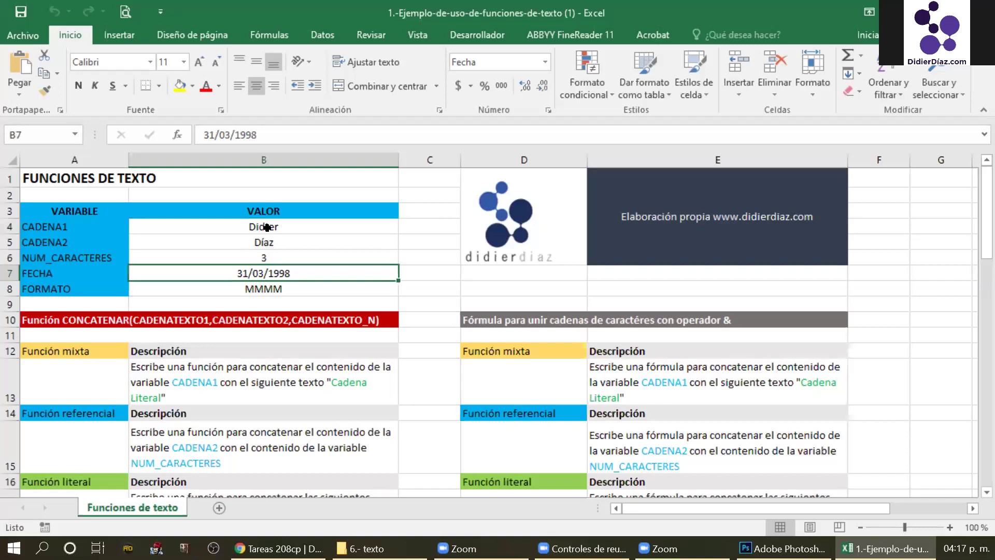
click(267, 227)
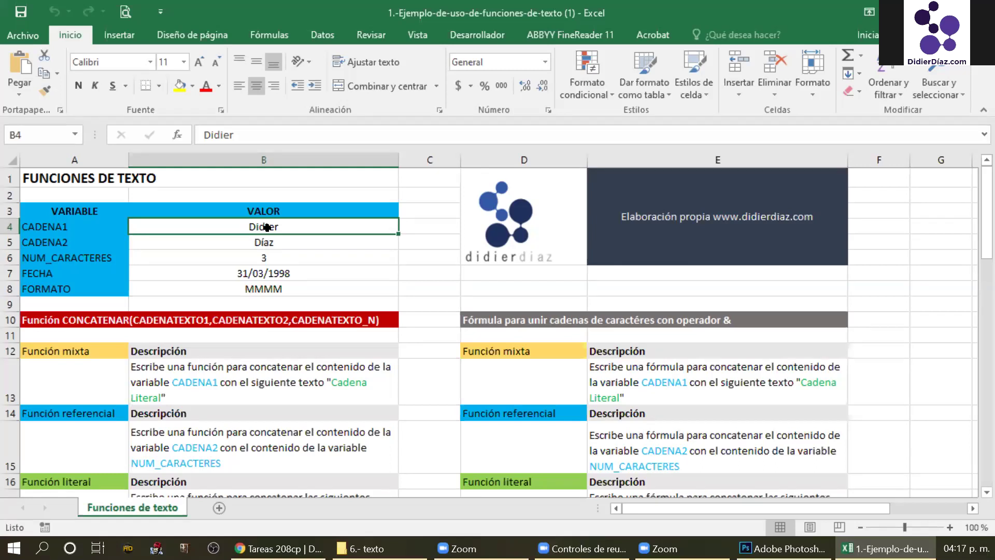
click(274, 246)
drag(290, 257, 293, 290)
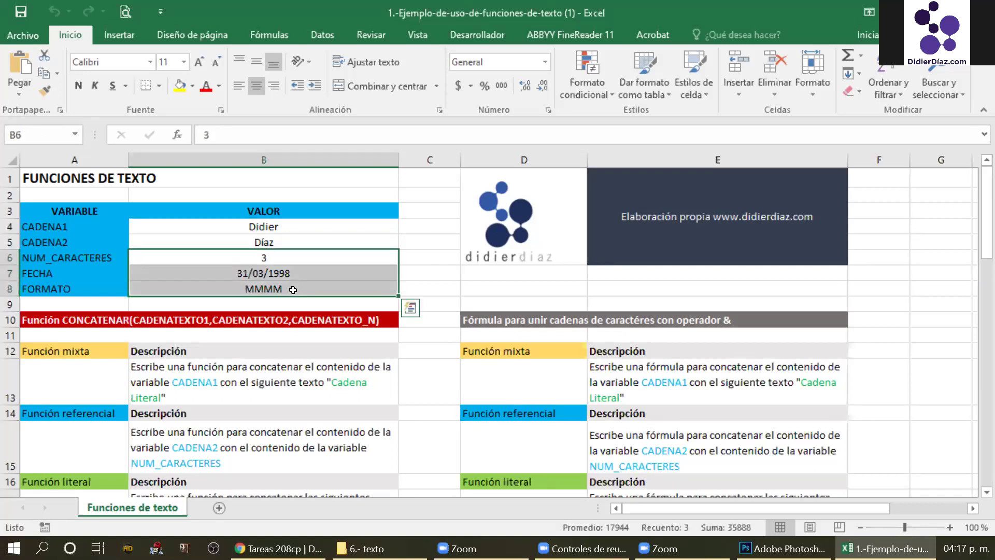
Examine the CONCATENAR and & operator sections and their mixed, referential and literal function types.
click(411, 327)
scroll(411, 327, down, 1)
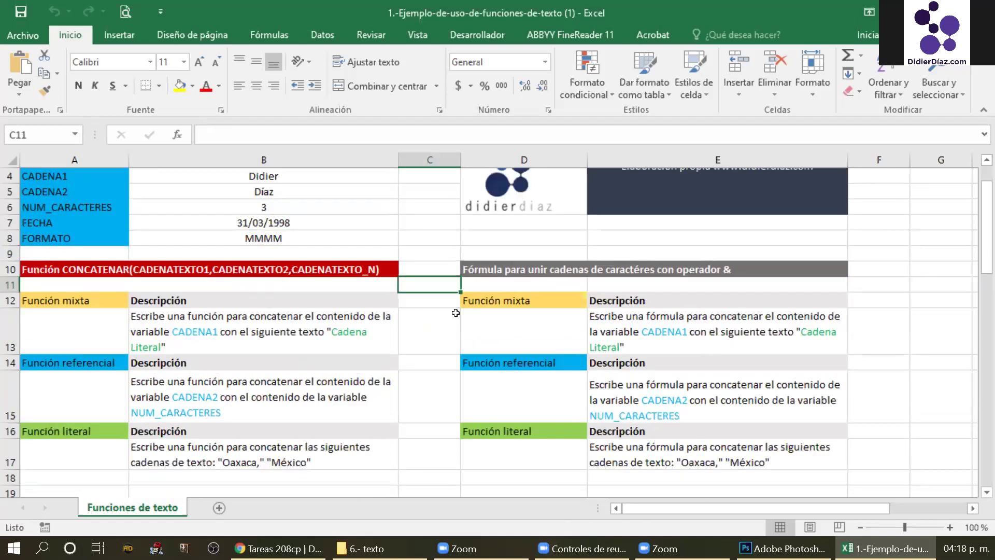
click(594, 273)
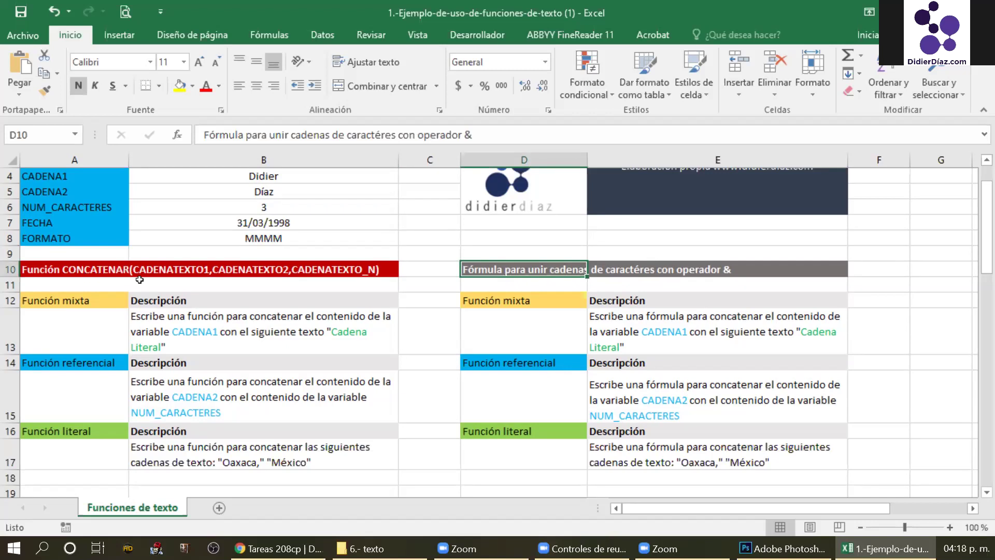
click(161, 311)
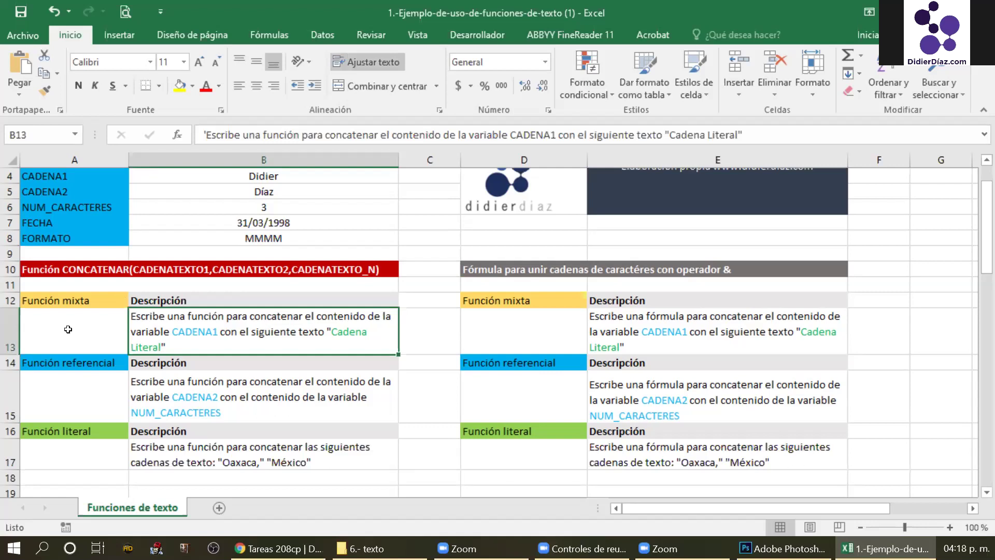
click(72, 300)
scroll(72, 311, down, 1)
scroll(86, 308, down, 1)
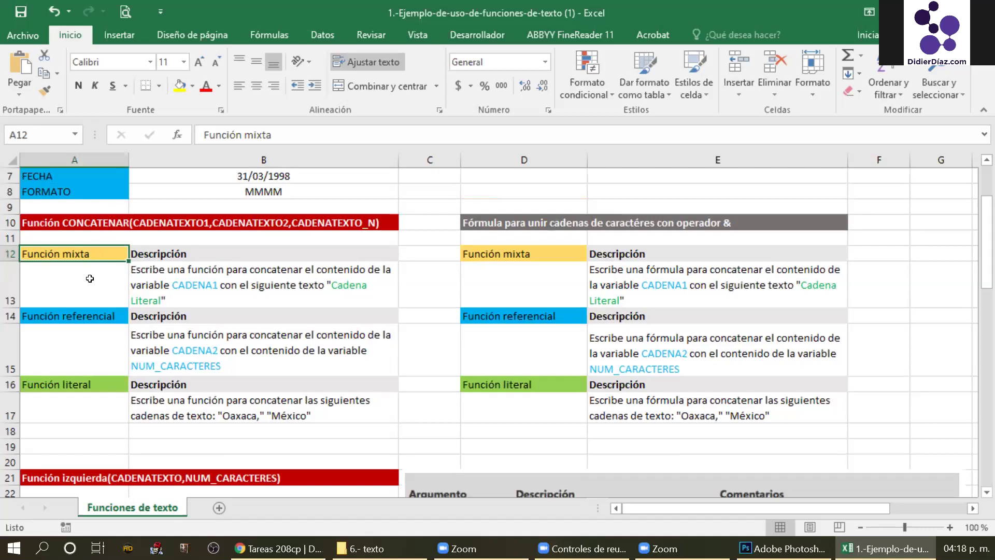
click(95, 318)
click(90, 384)
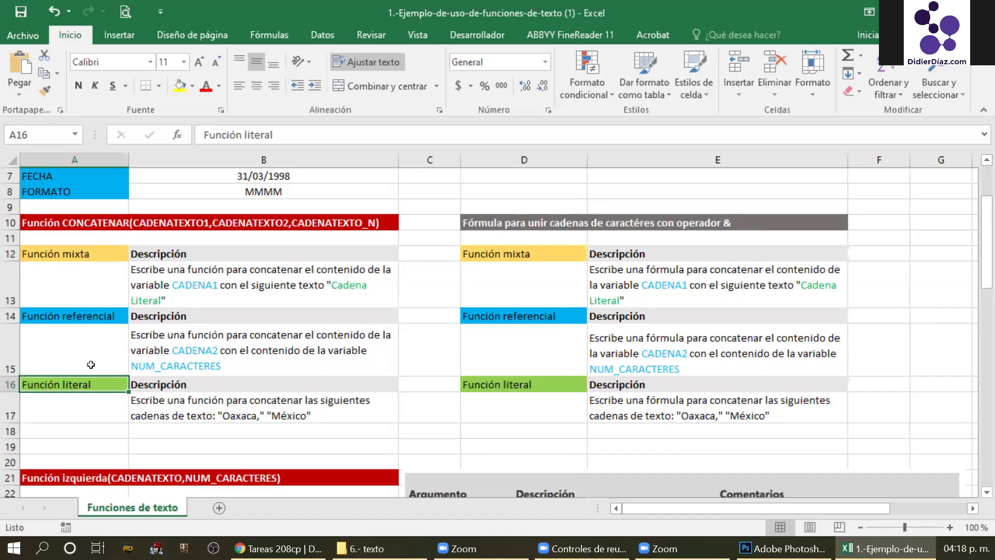
Review the descriptions of the mixed, referential and literal concatenation tasks in rows 12 to 17.
click(240, 286)
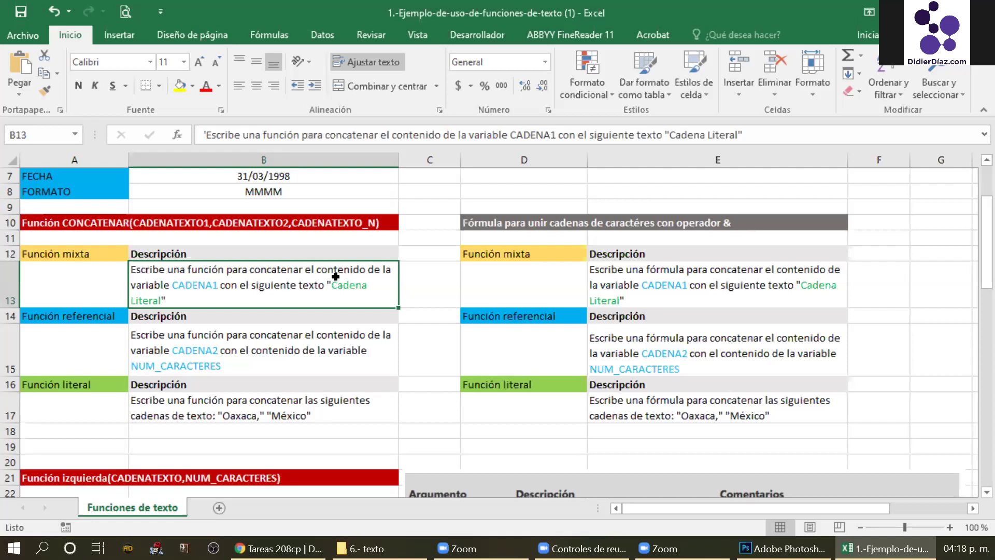
click(417, 235)
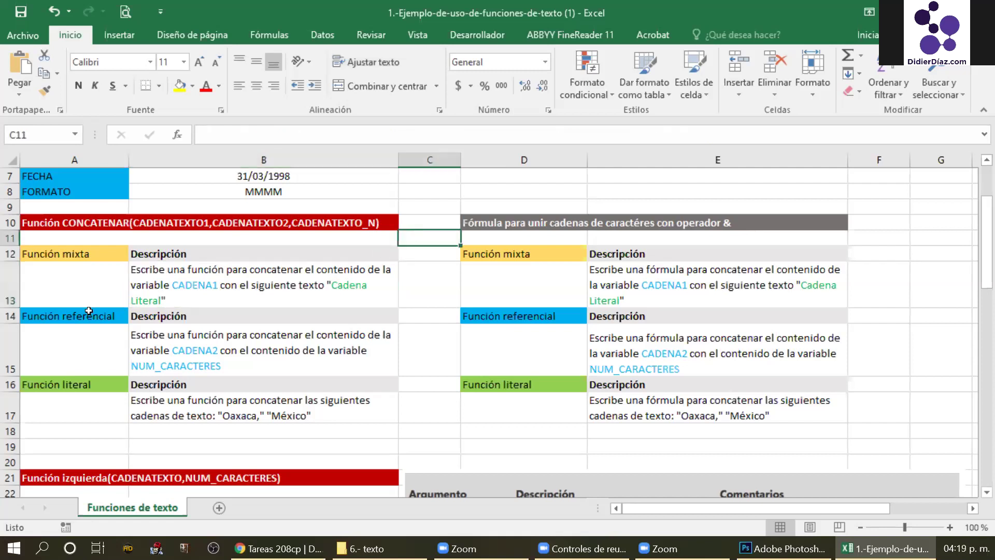
scroll(89, 312, up, 1)
drag(57, 301, 791, 457)
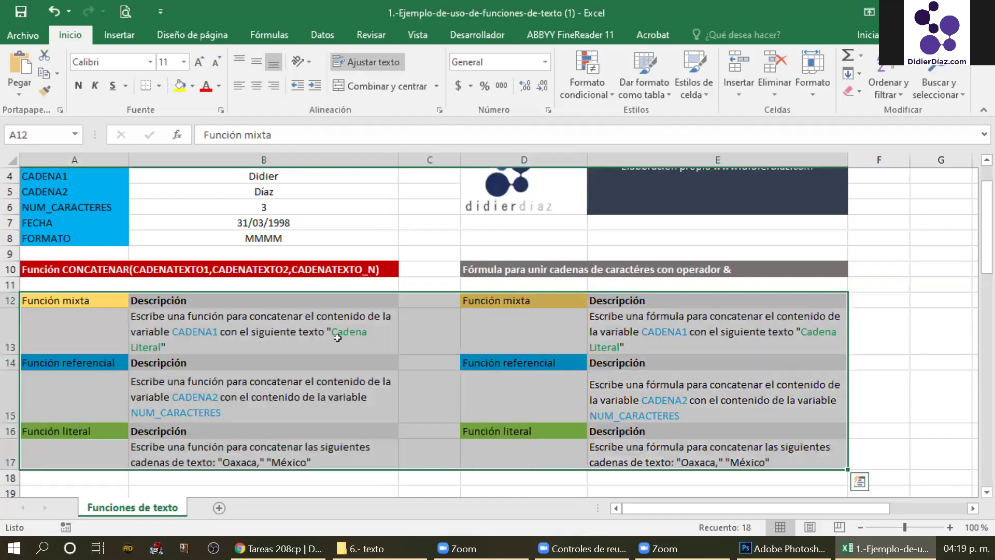
click(225, 322)
click(277, 395)
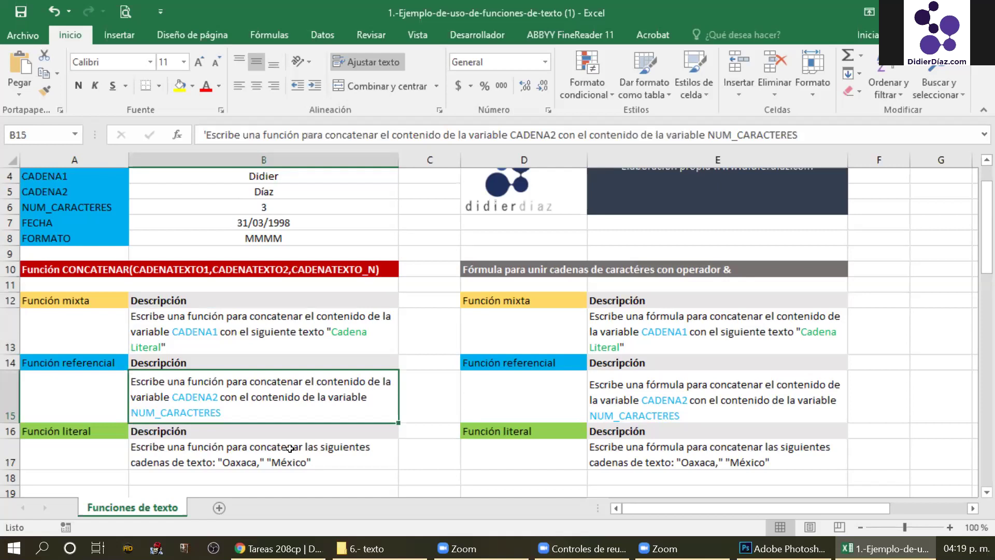
key(Down)
key(Down)
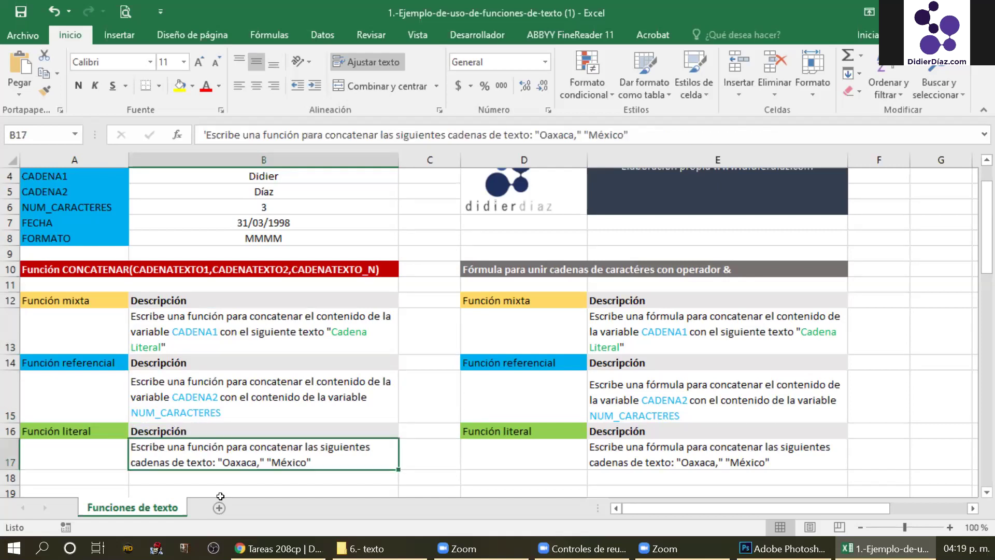
click(125, 343)
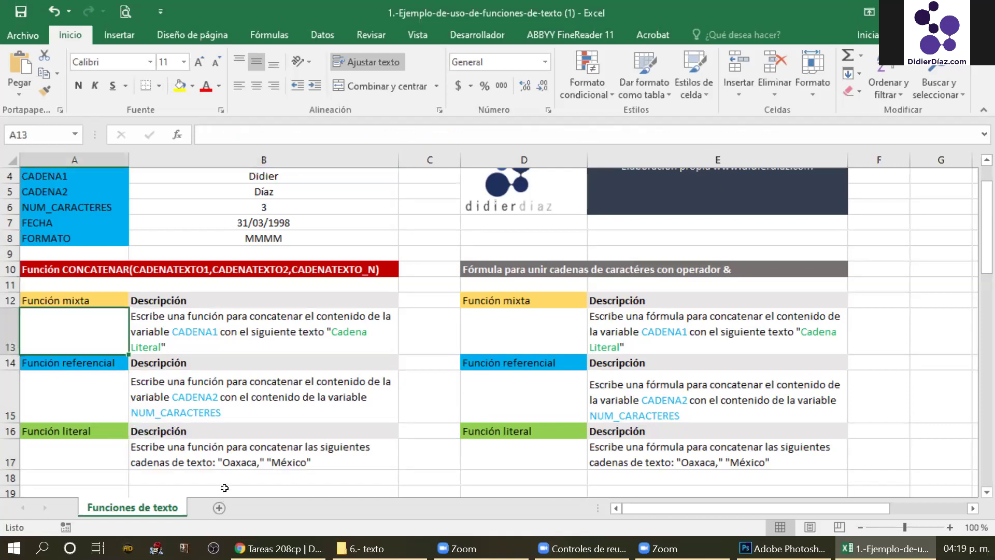
Copy the CONCATENAR heading from A10 into cell A1 of a new sheet and fit column A to its text.
click(77, 273)
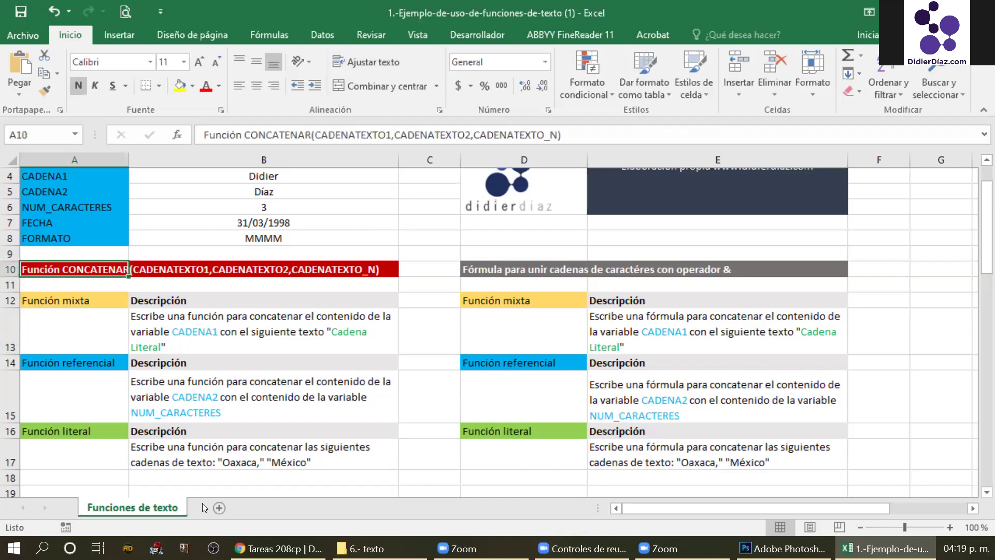
key(ctrl+c)
click(218, 507)
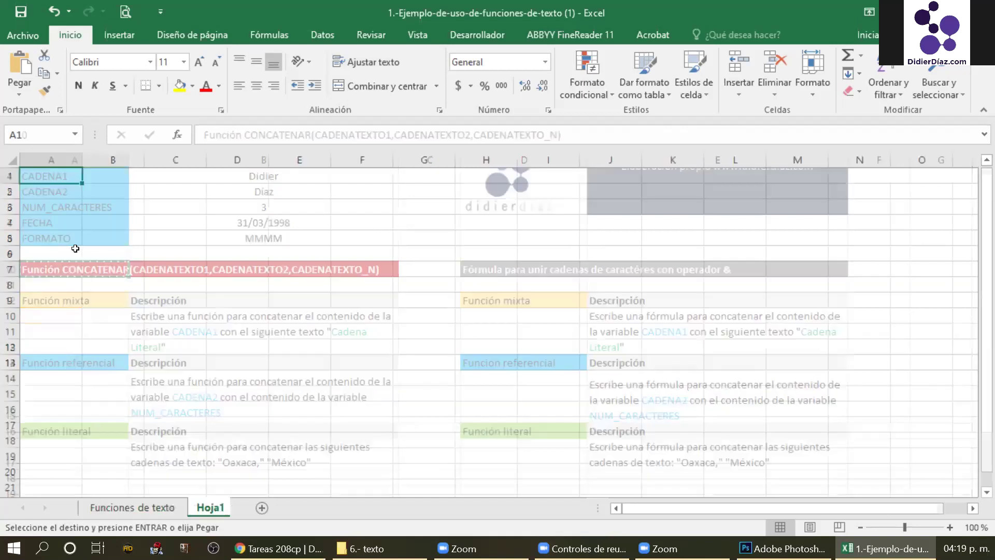
key(ctrl+v)
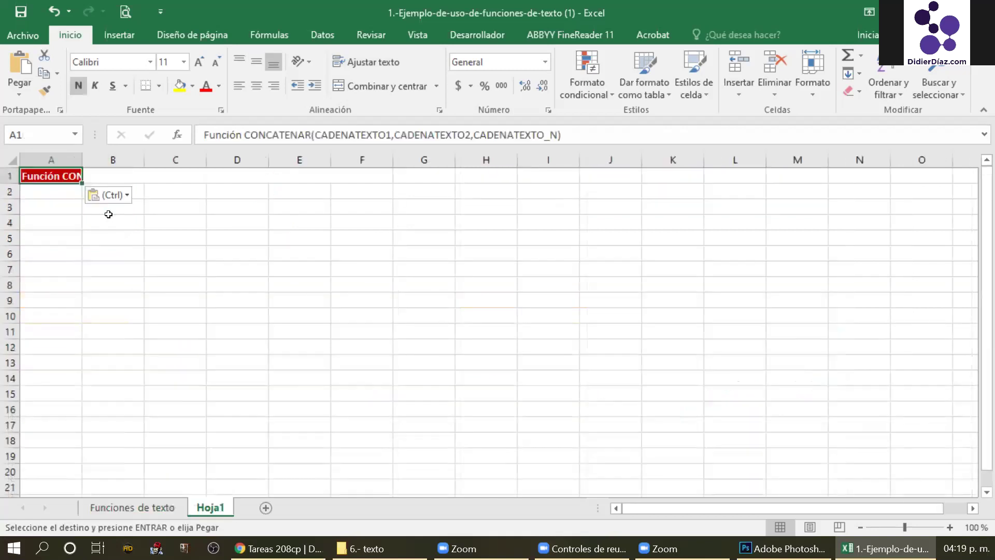
double_click(83, 156)
Enter a CONCATENAR formula in A3 of Hoja1 that joins A1 with the literal text "cadena2".
key(Down)
key(Down)
key(Down)
key(Down)
key(Down)
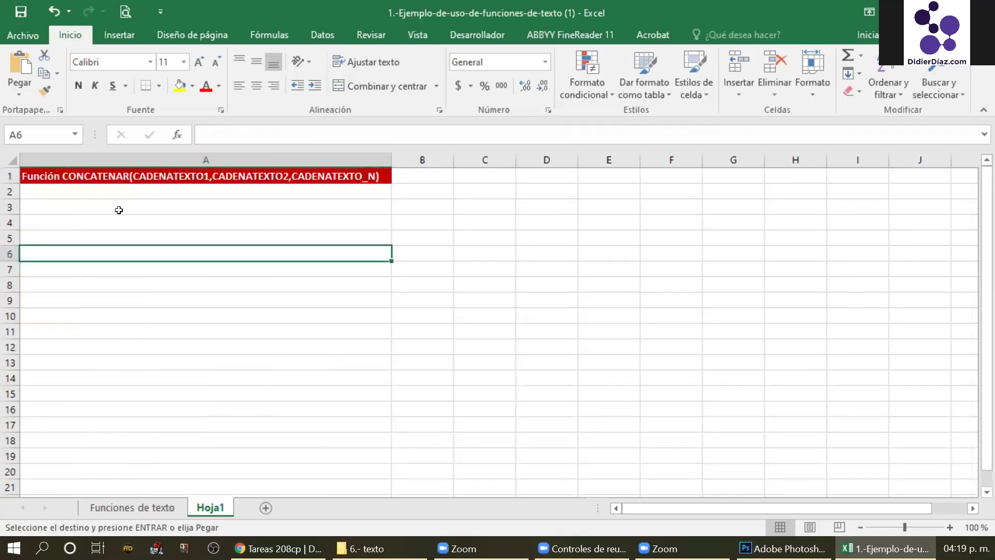
click(119, 210)
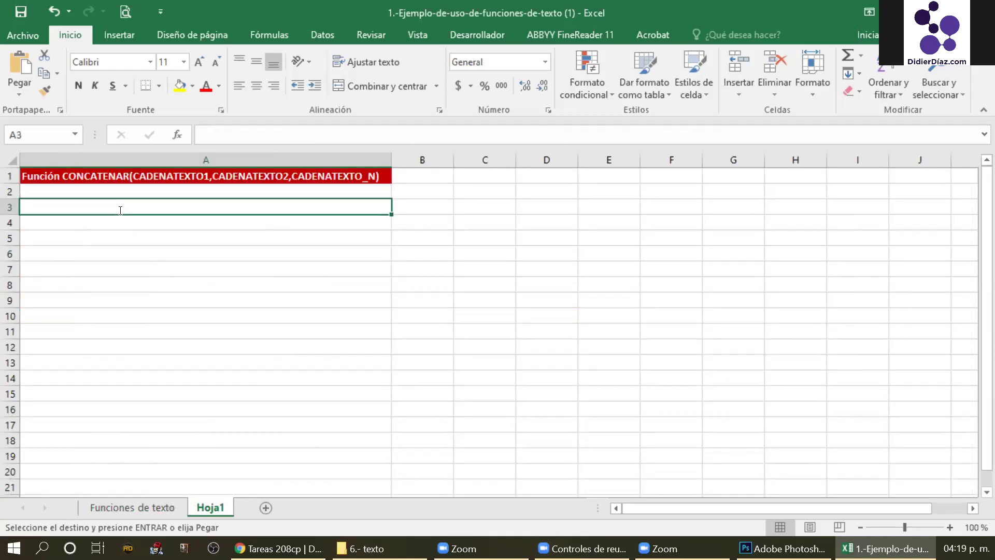
text(=)
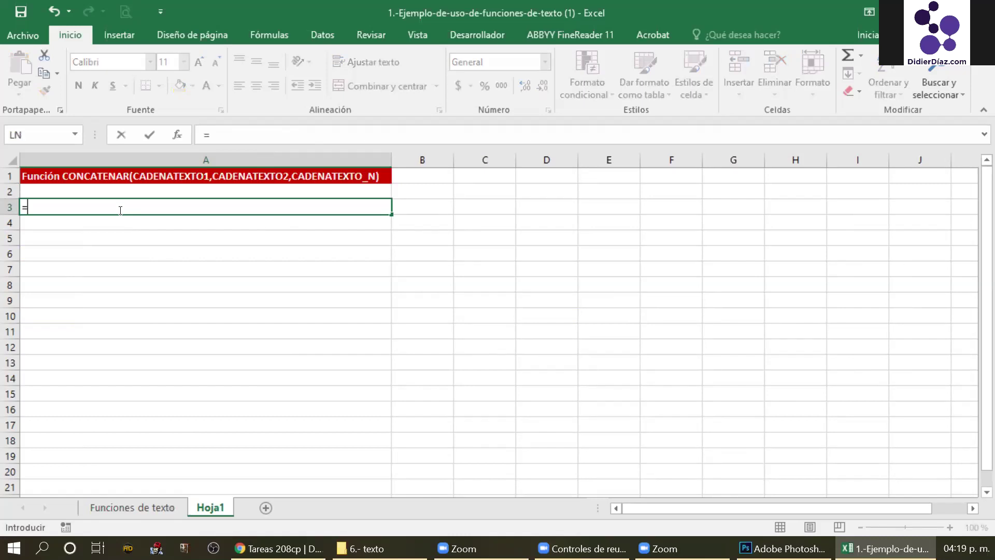
text(concatenar)
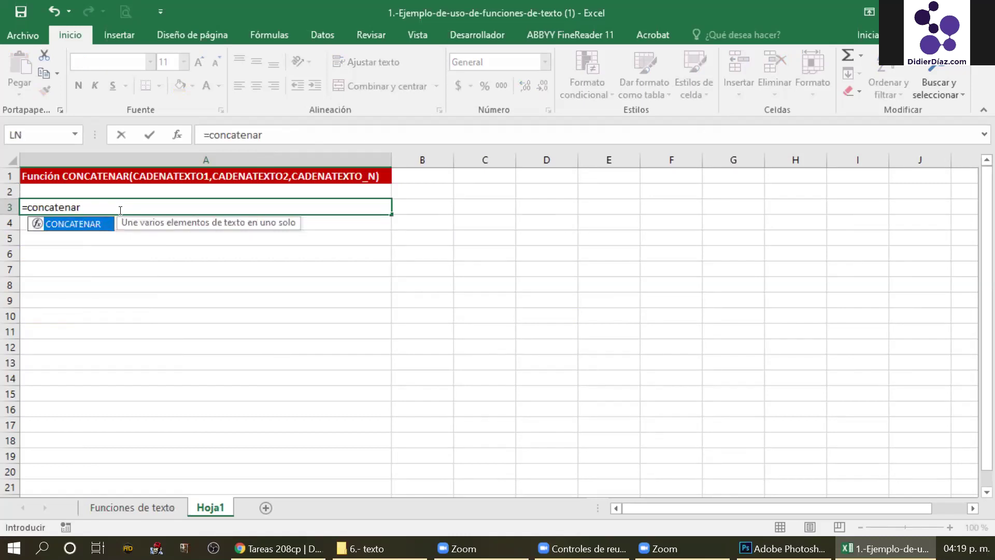
text(()
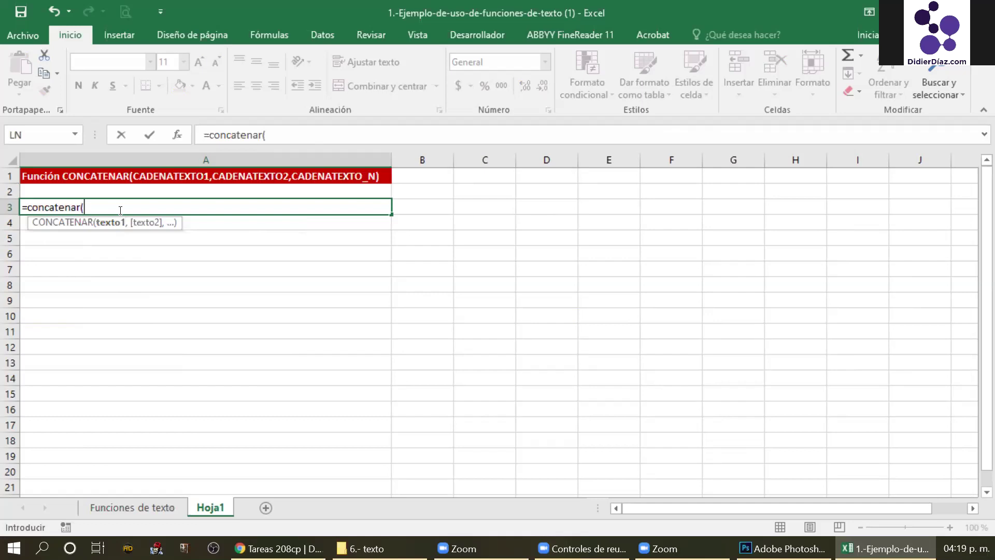
click(156, 176)
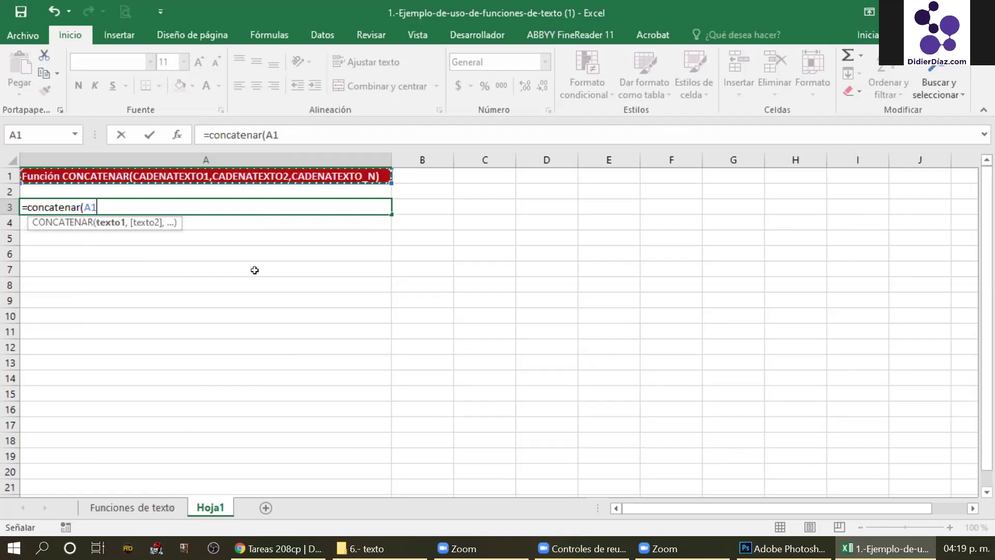
text(,)
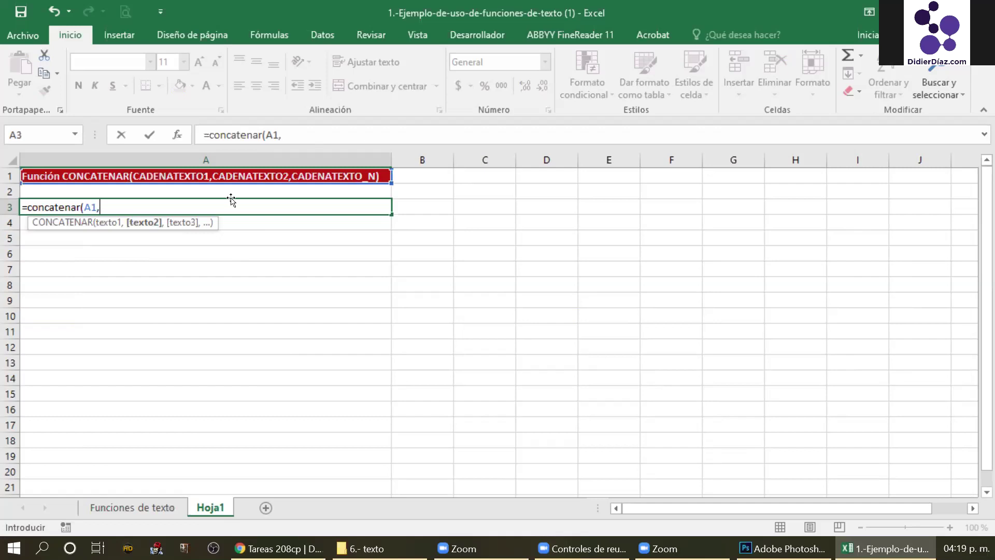
text("cadena2")
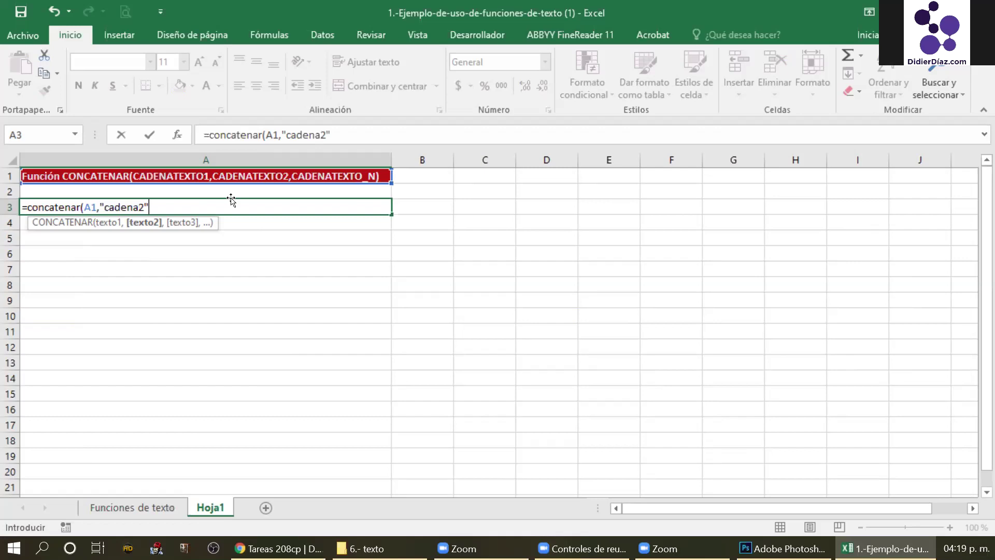
key(Return)
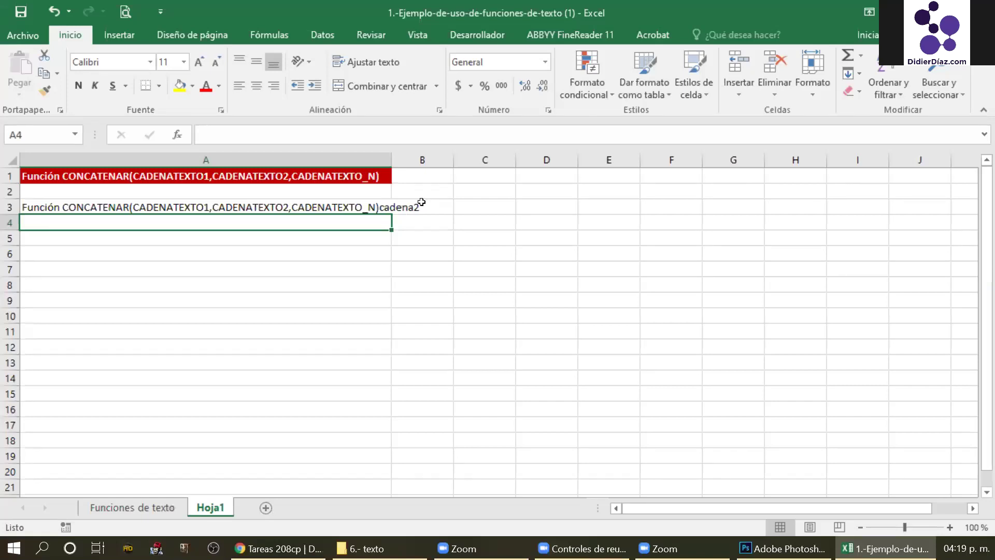
On the Funciones de texto sheet, check the mixed CONCATENAR task in B13, its CADENA1 value in B4 and its literal text.
click(146, 506)
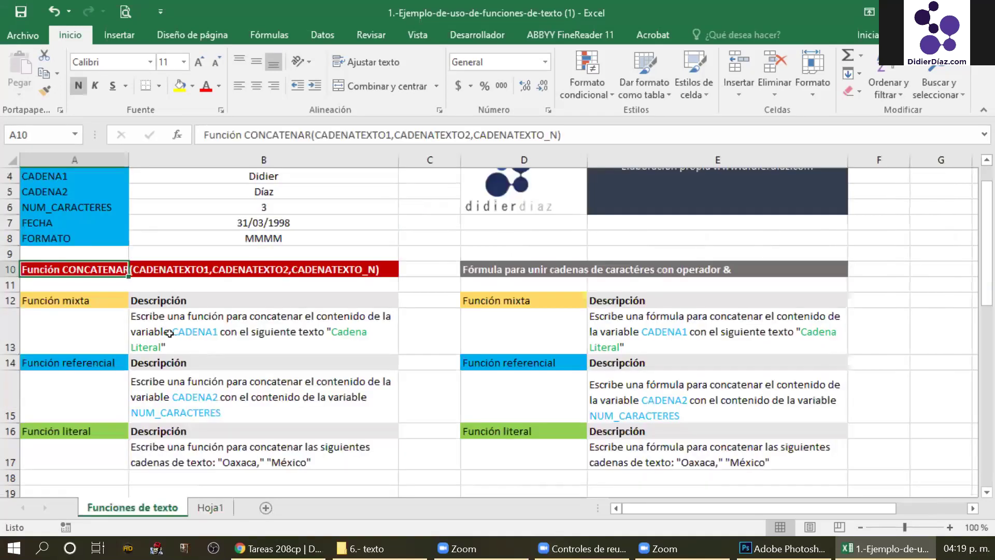
click(215, 328)
scroll(245, 230, up, 1)
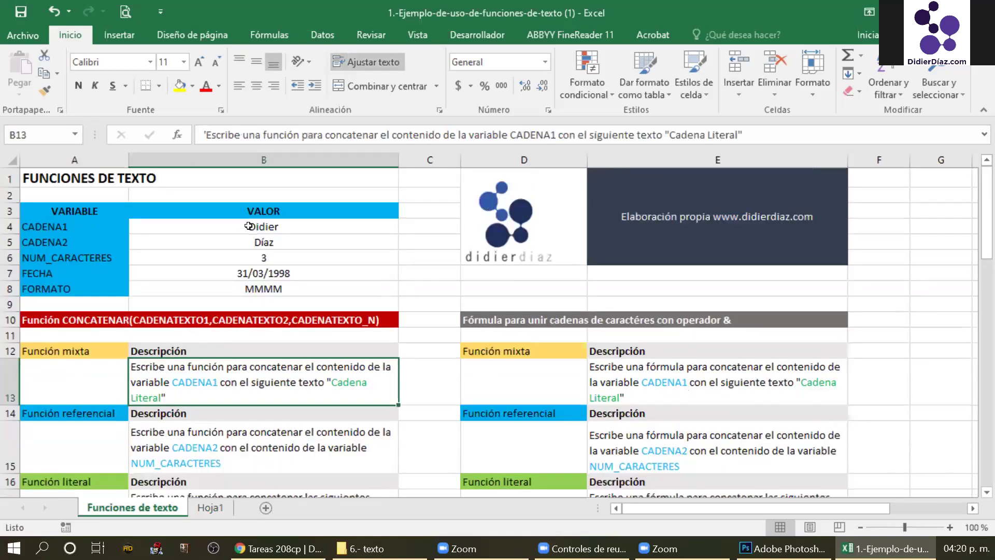
click(249, 226)
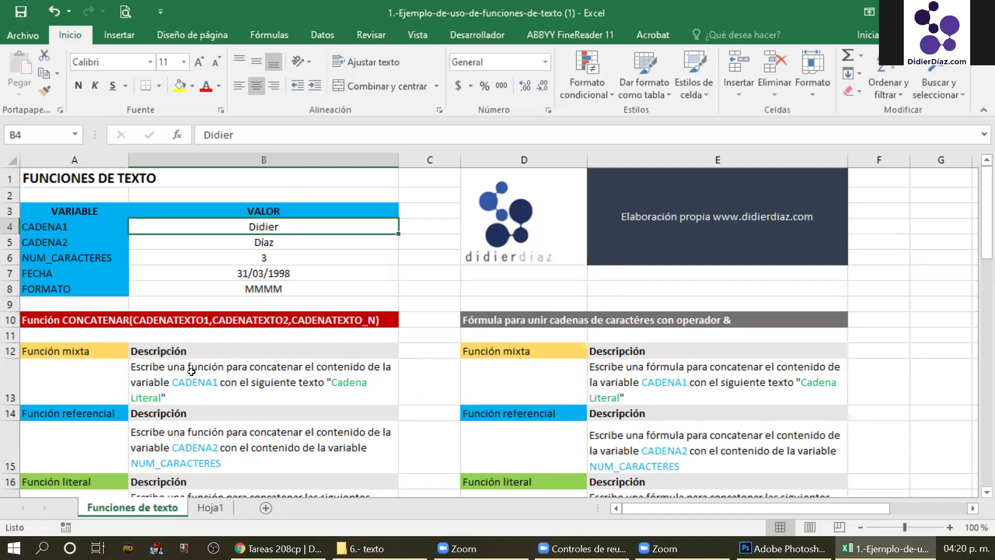
double_click(327, 382)
shift+click(178, 405)
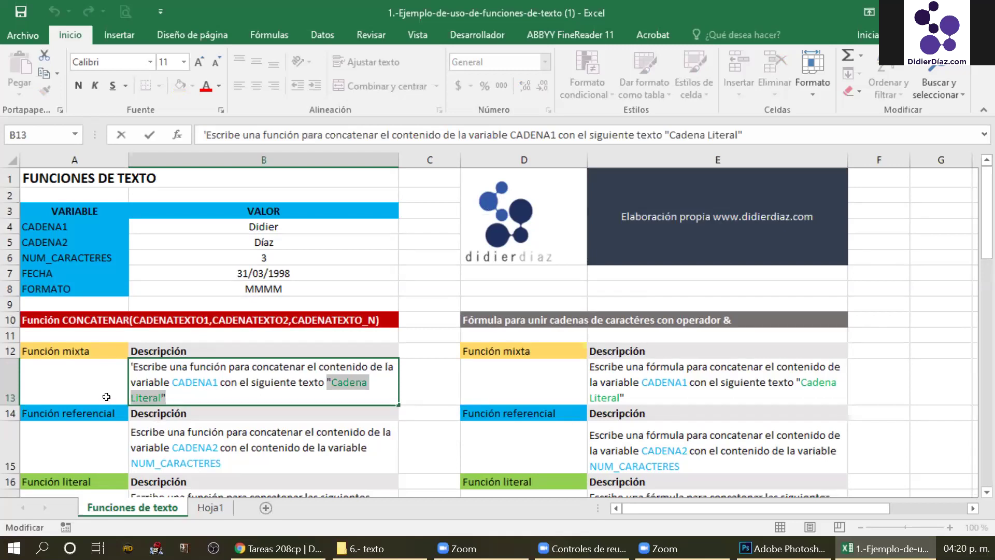
key(Escape)
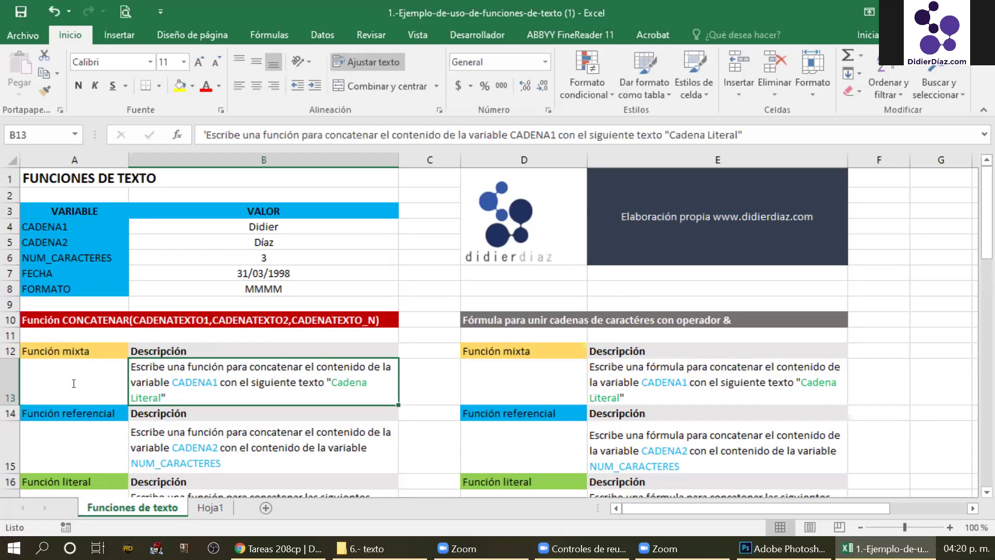
Enter =CONCATENAR(B4,"Cadena Literal") in A13 as the mixed function.
click(73, 383)
text(=)
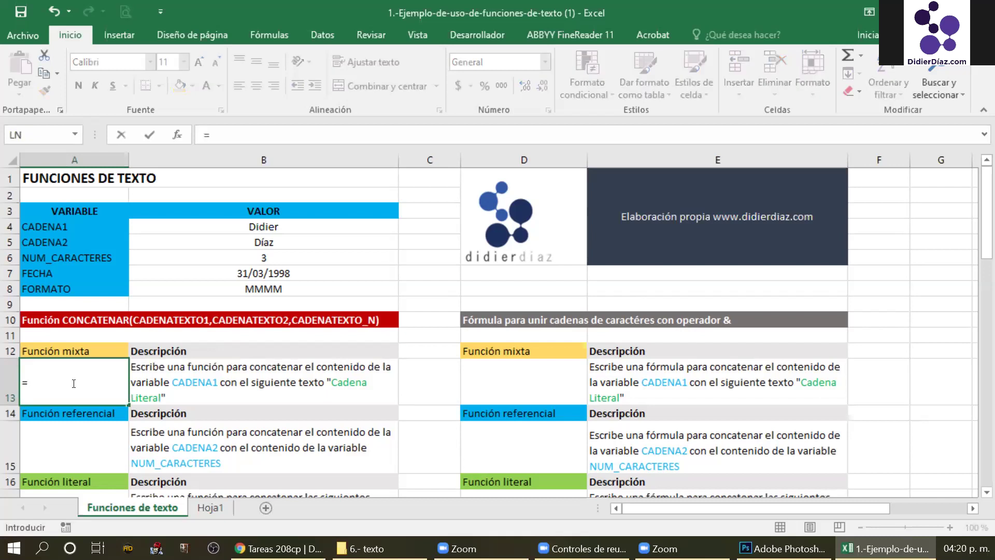
text(concatenar()
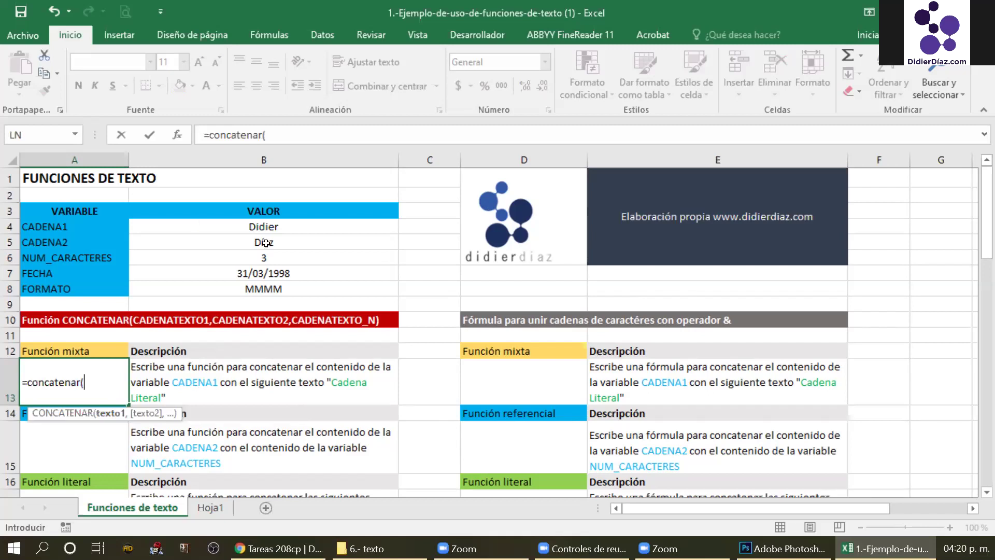
click(282, 225)
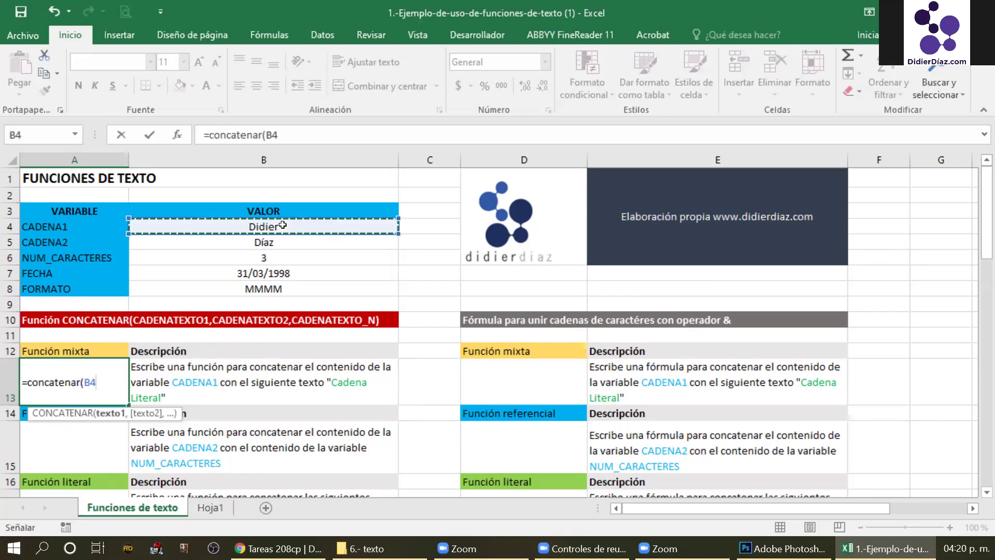
text(,")
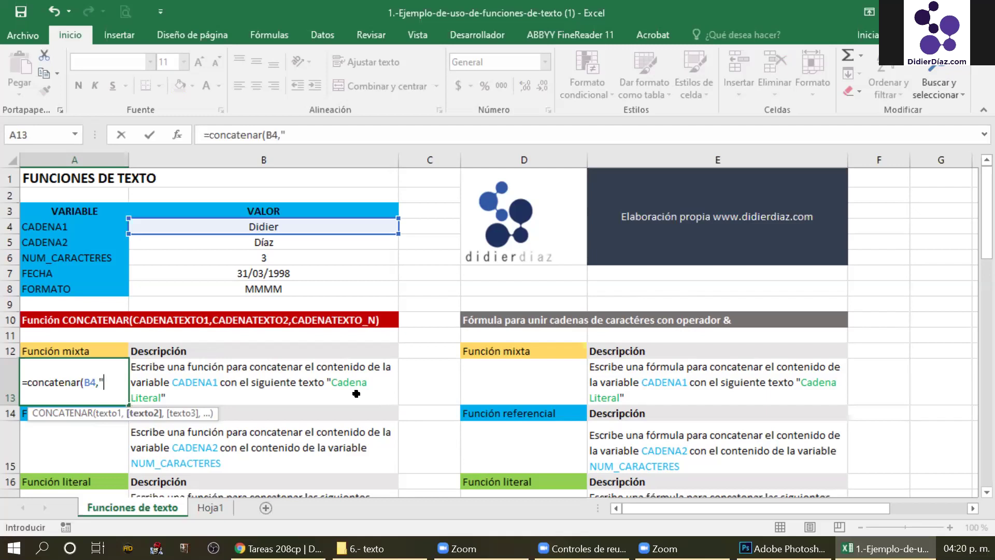
text(Cadena Literal"))
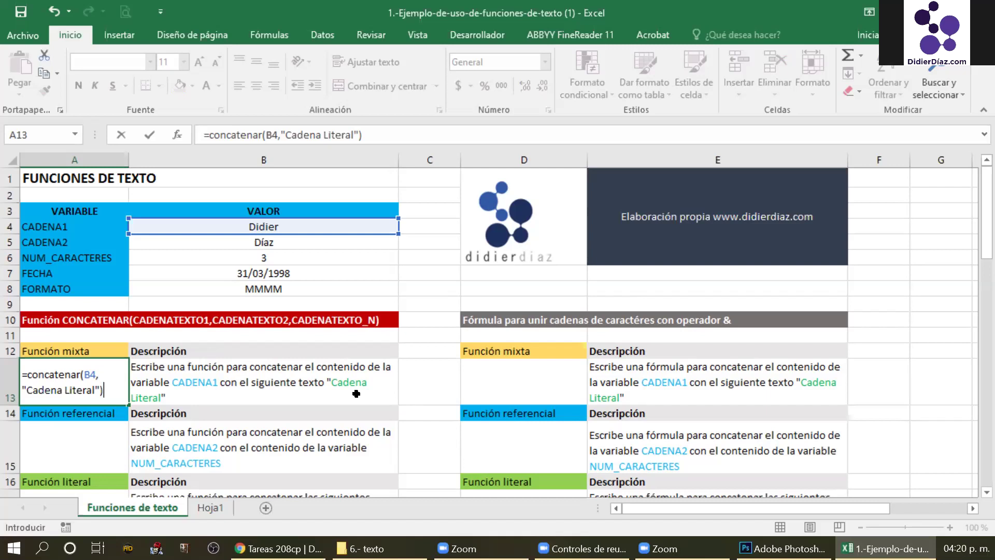
key(Return)
key(Up)
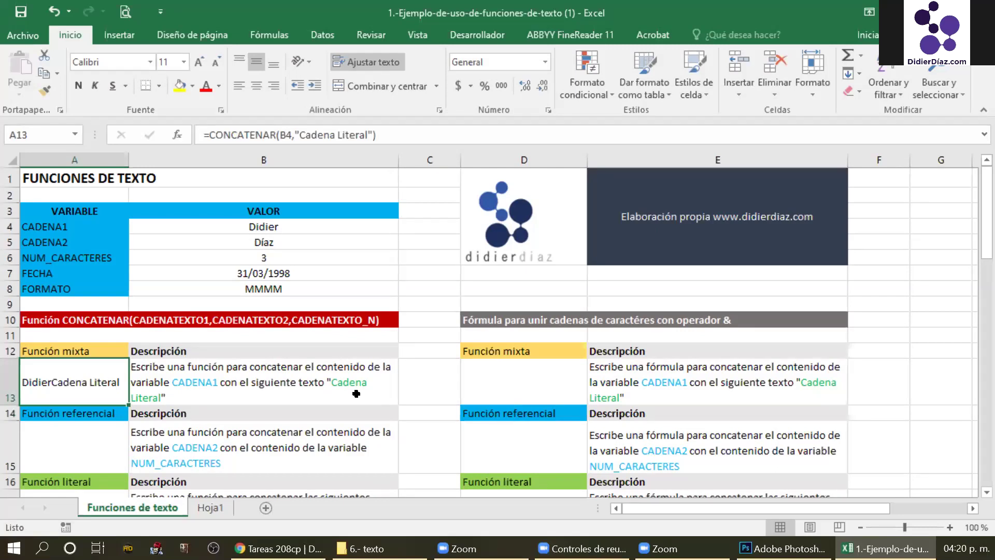
Compare the mixed CONCATENAR task and its formula in A13 with the mixed & operator task at D13.
click(282, 379)
scroll(363, 377, down, 1)
scroll(570, 321, down, 1)
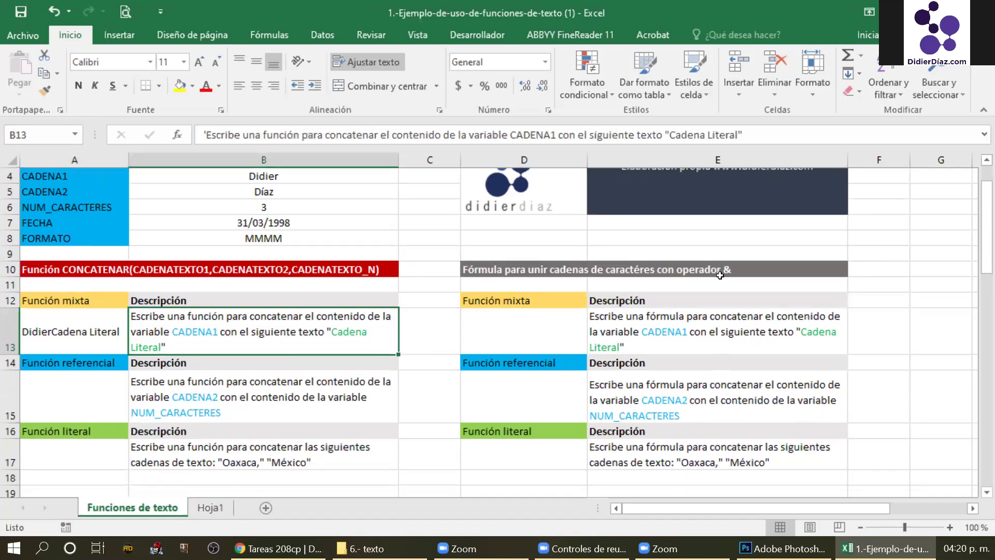
click(523, 338)
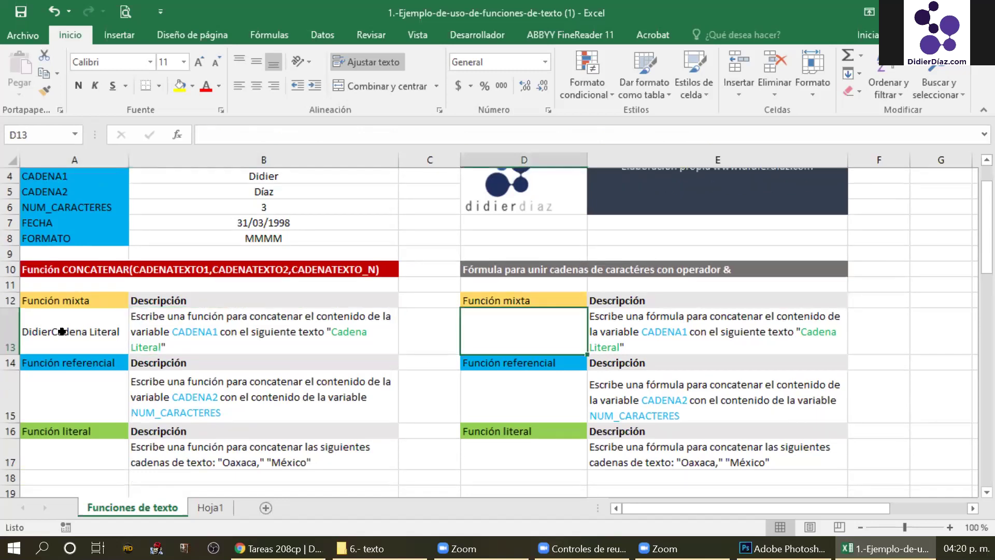
key(Left)
key(Left)
key(Left)
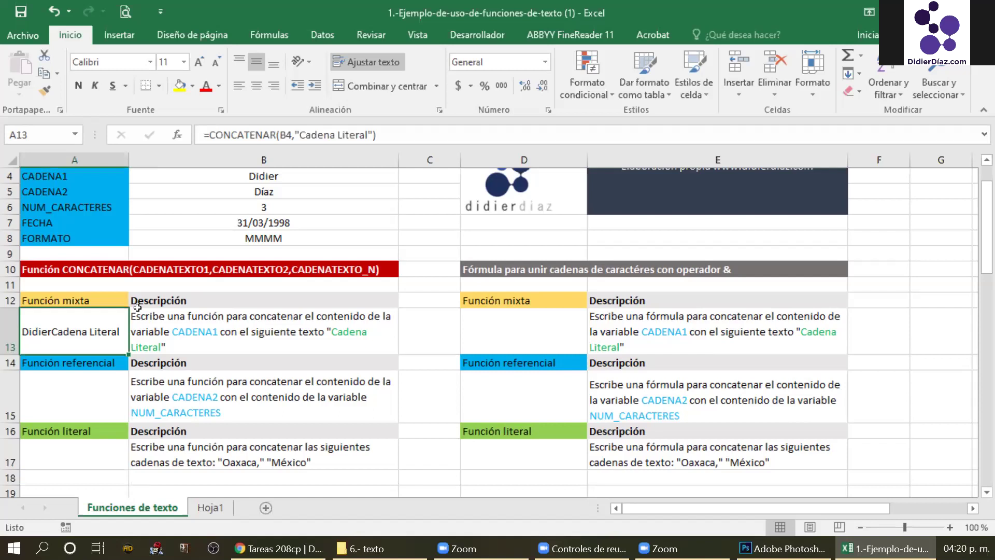
key(Right)
key(Right)
key(Right)
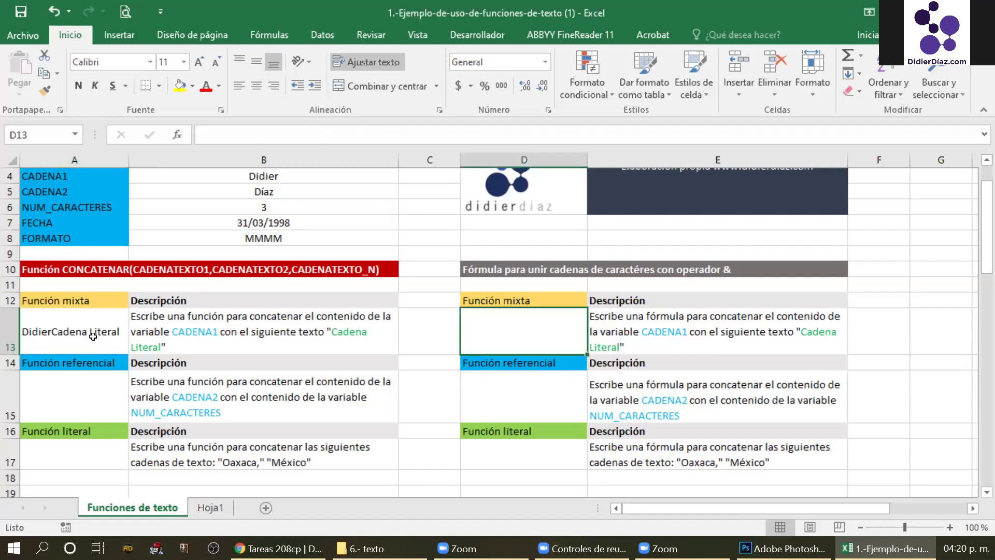
key(Left)
key(Left)
key(Left)
click(270, 136)
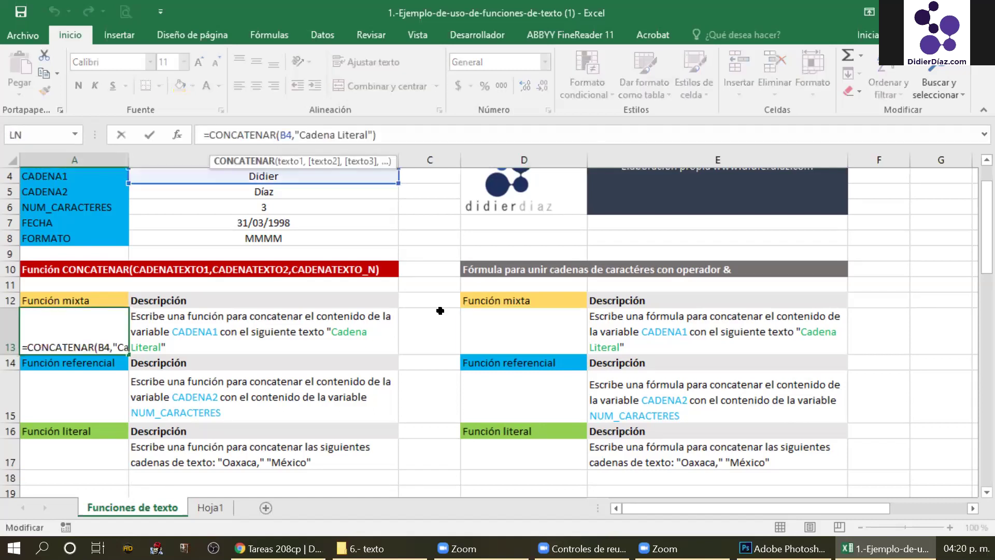
click(545, 325)
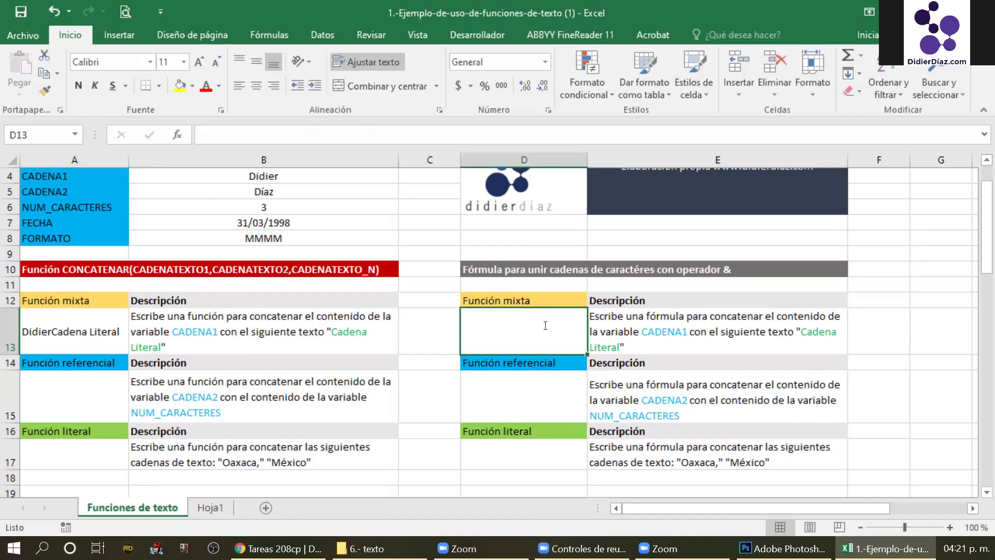
Enter =B4&"Cadena Literal" in D13 as the mixed formula with the & operator.
text(=)
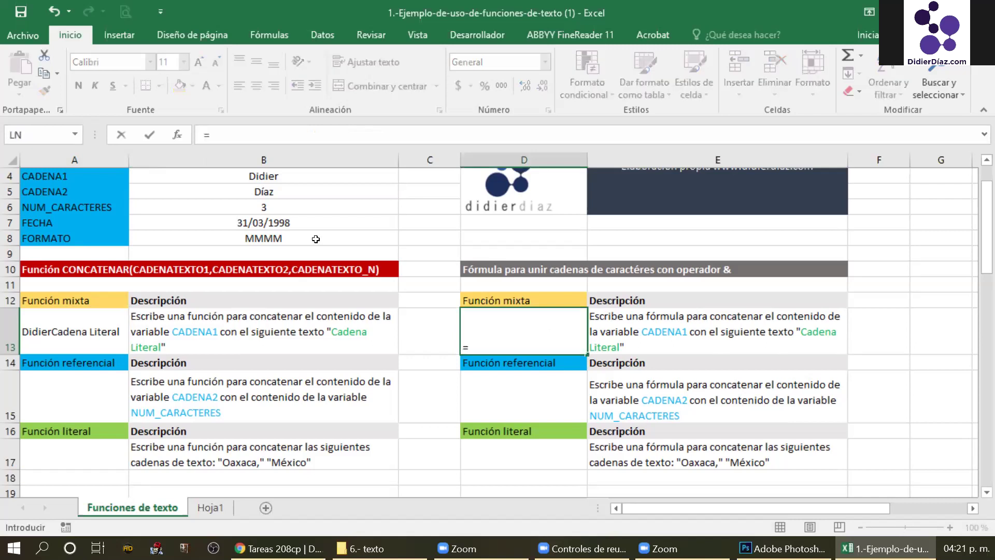
scroll(267, 224, up, 1)
click(262, 231)
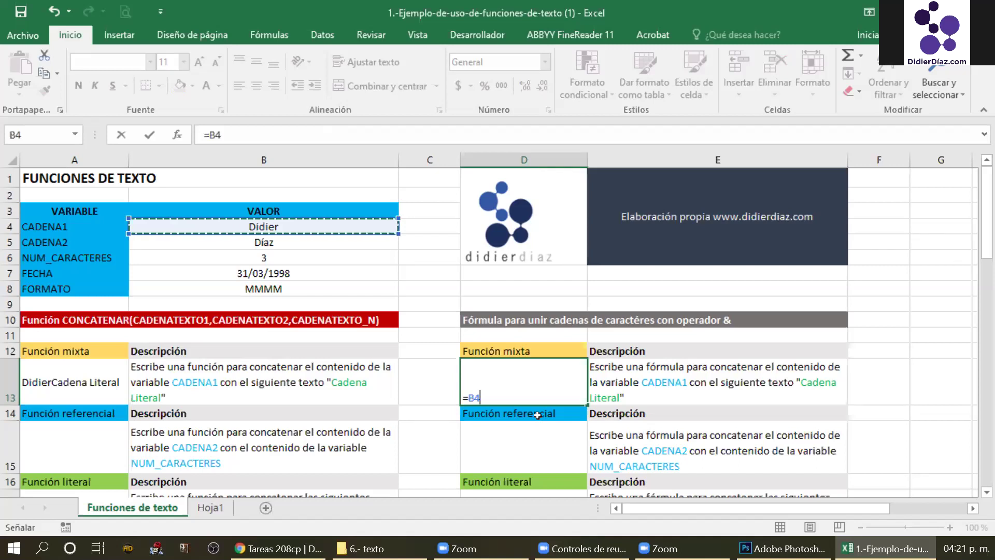
text(&)
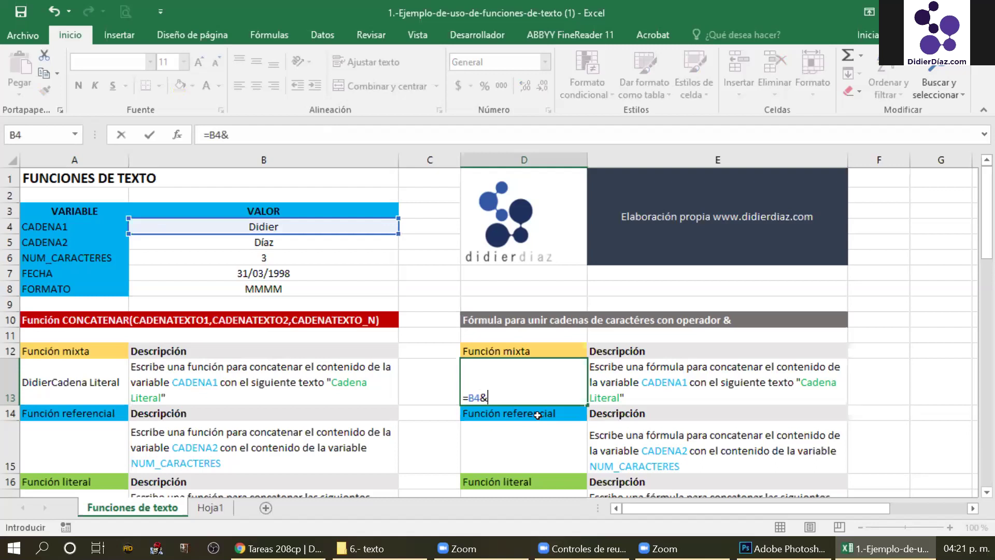
text("Cadena Literal")
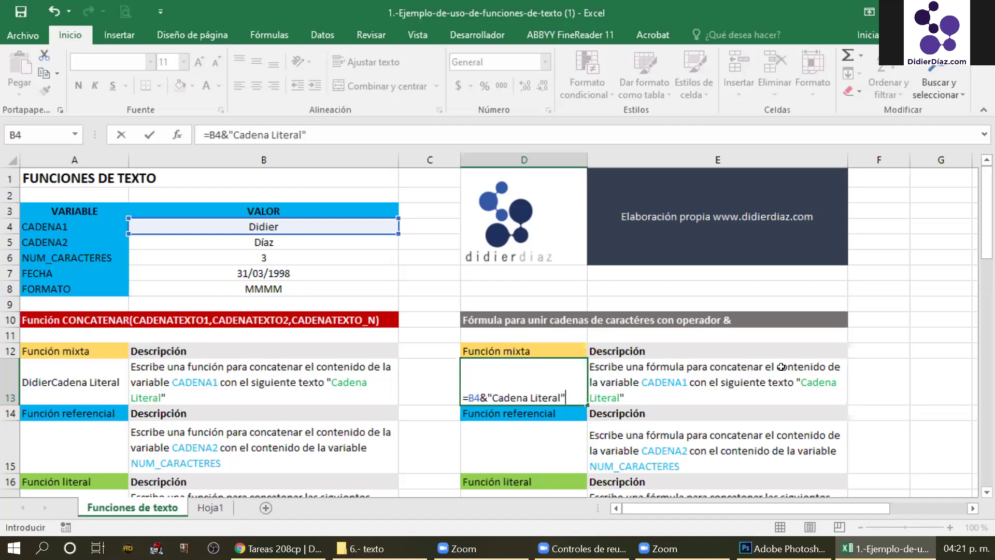
key(Return)
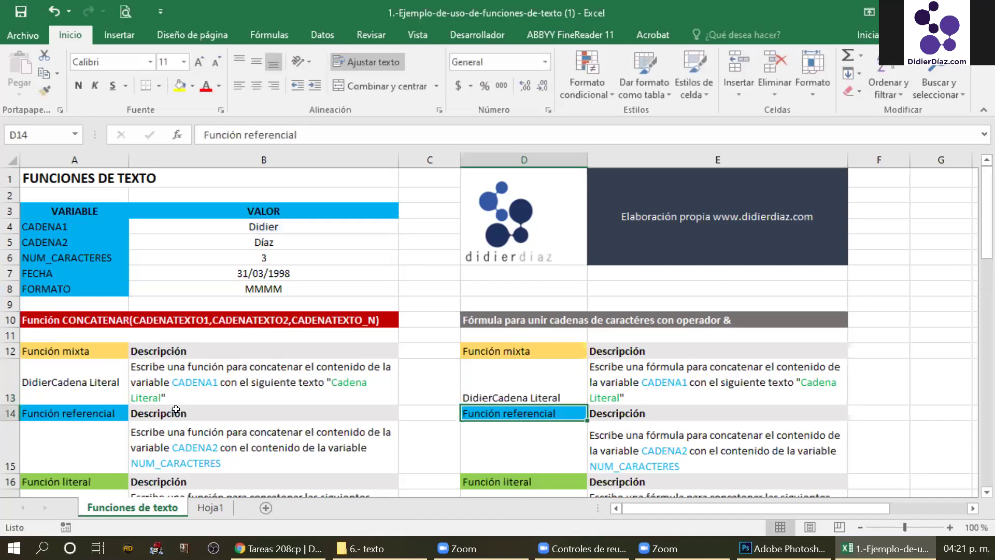
Examine the referential CONCATENAR task in B15 with its variable values, and the two literal strings in the B17 task.
click(86, 450)
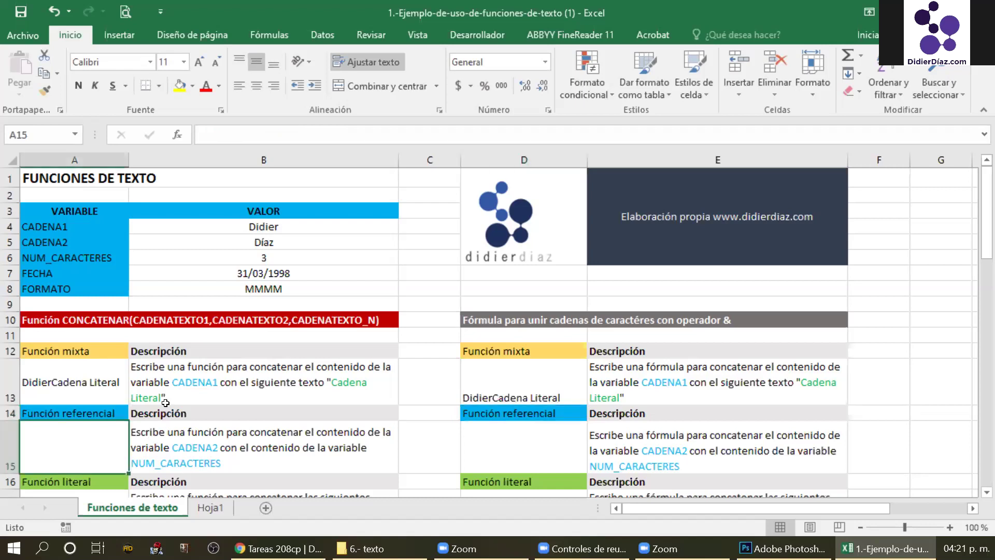
scroll(147, 377, down, 1)
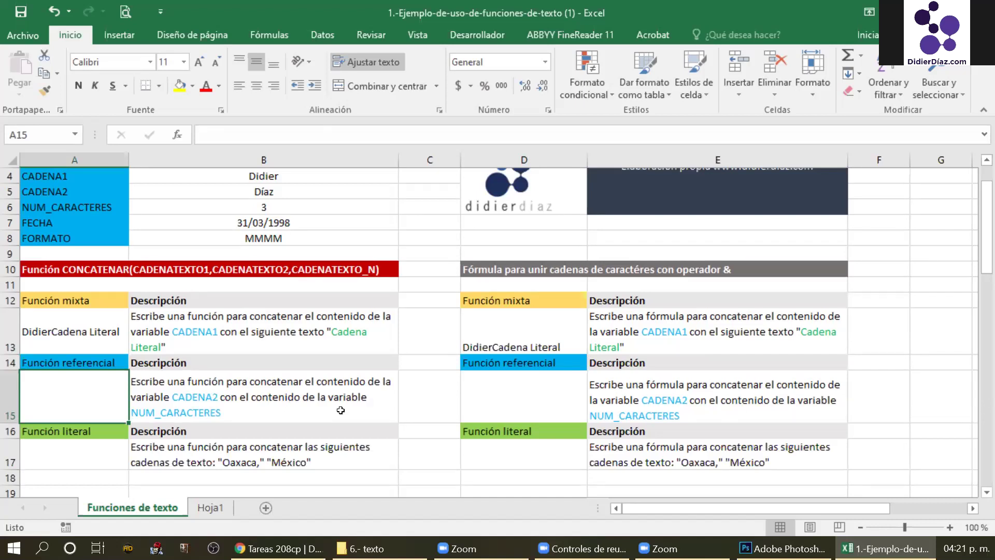
click(259, 396)
scroll(299, 275, up, 1)
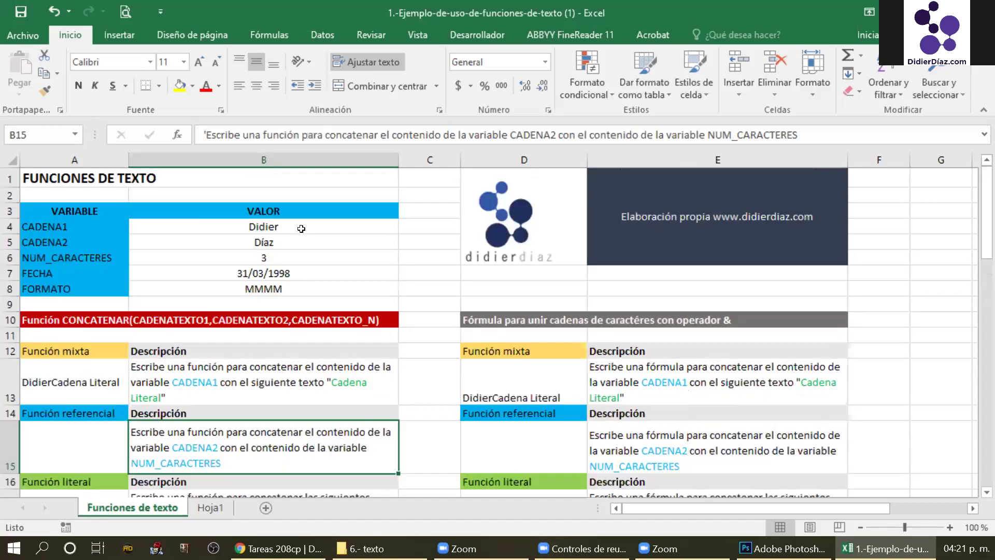
click(307, 231)
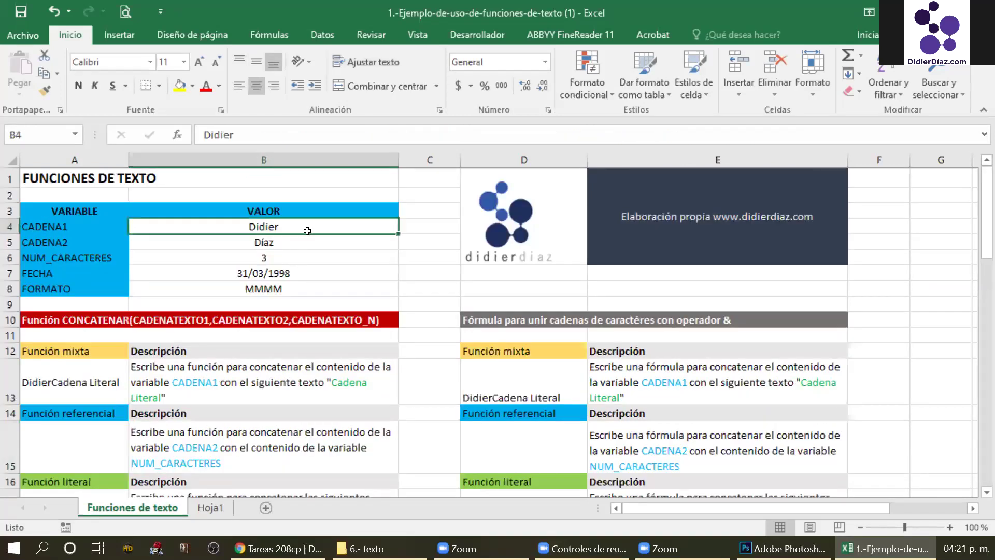
click(83, 438)
scroll(82, 440, down, 1)
key(Down)
key(Down)
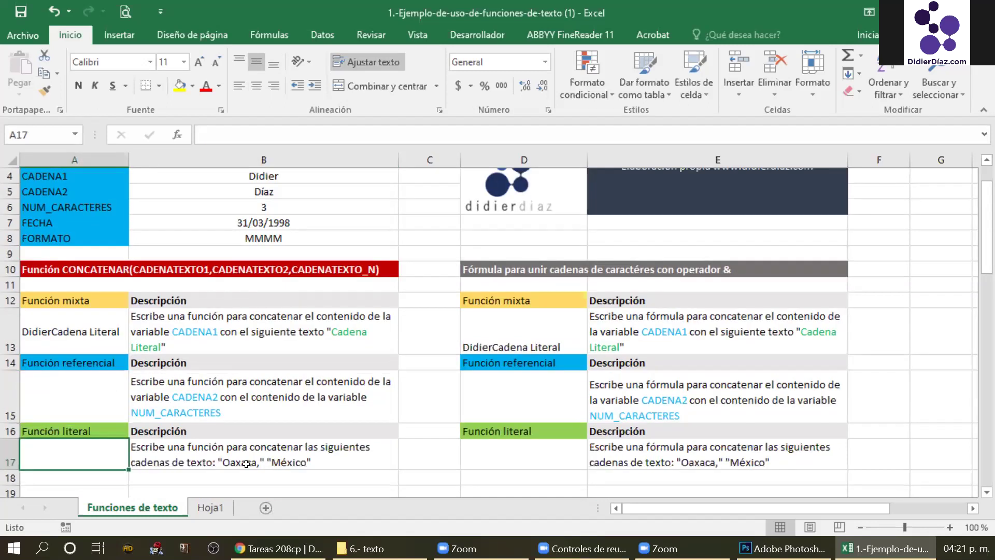
double_click(222, 463)
double_click(256, 463)
drag(263, 466, 252, 463)
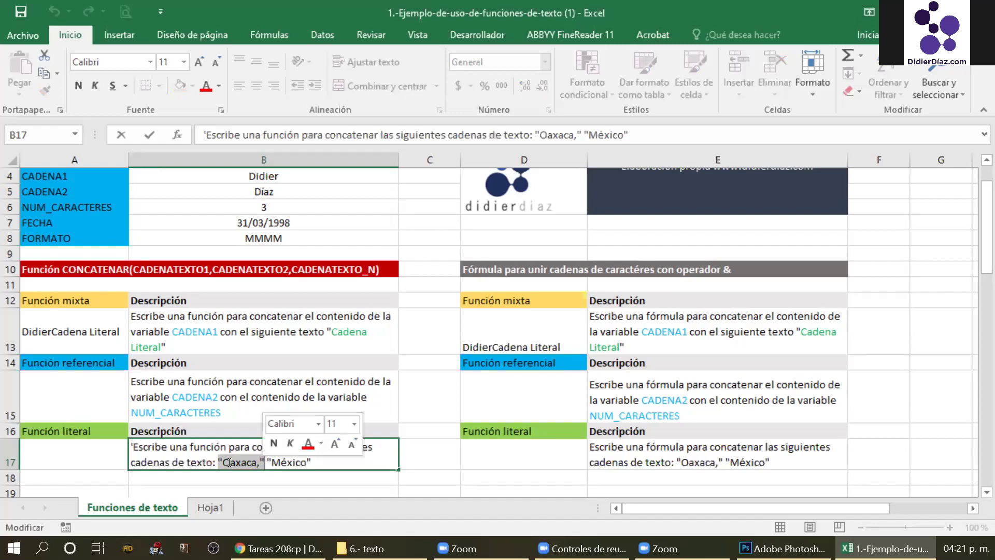
click(283, 460)
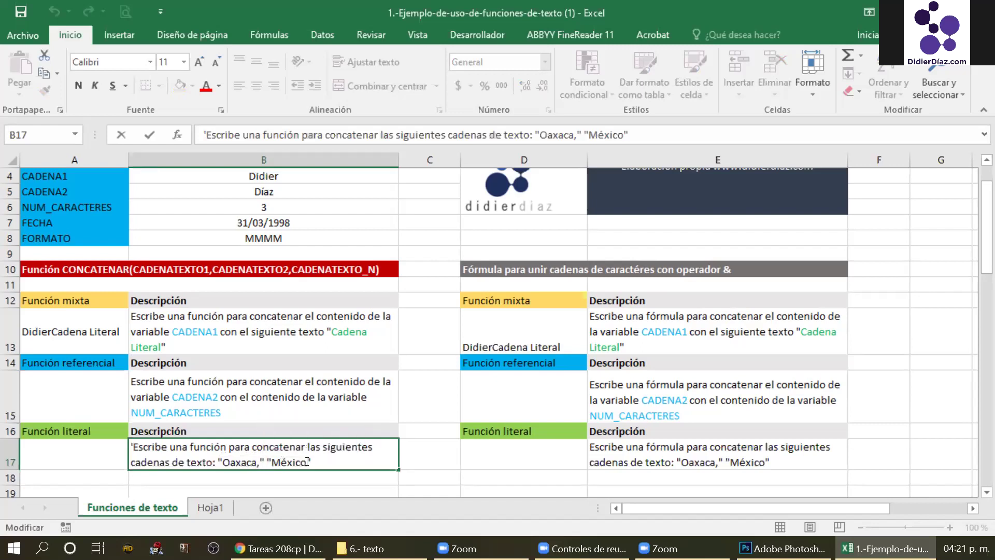
click(432, 457)
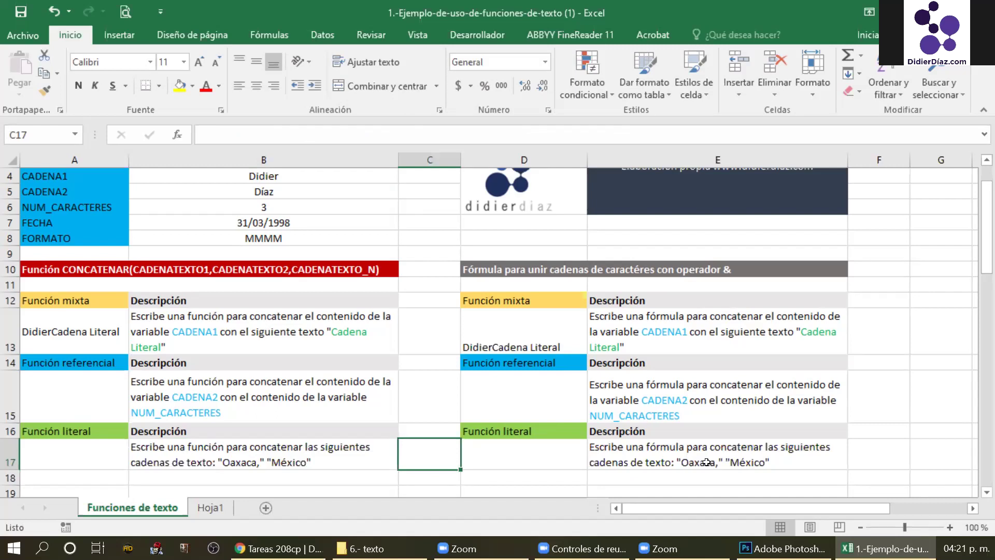
Review the literal and referential & operator tasks in rows 17 and 15 against the mixed formula in D13.
key(Right)
key(Right)
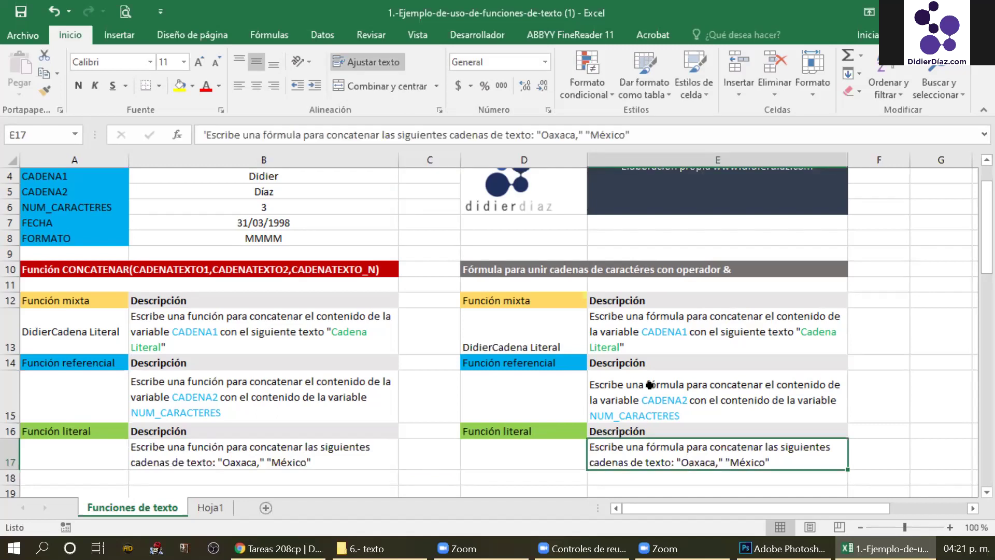
key(Left)
key(Up)
key(Up)
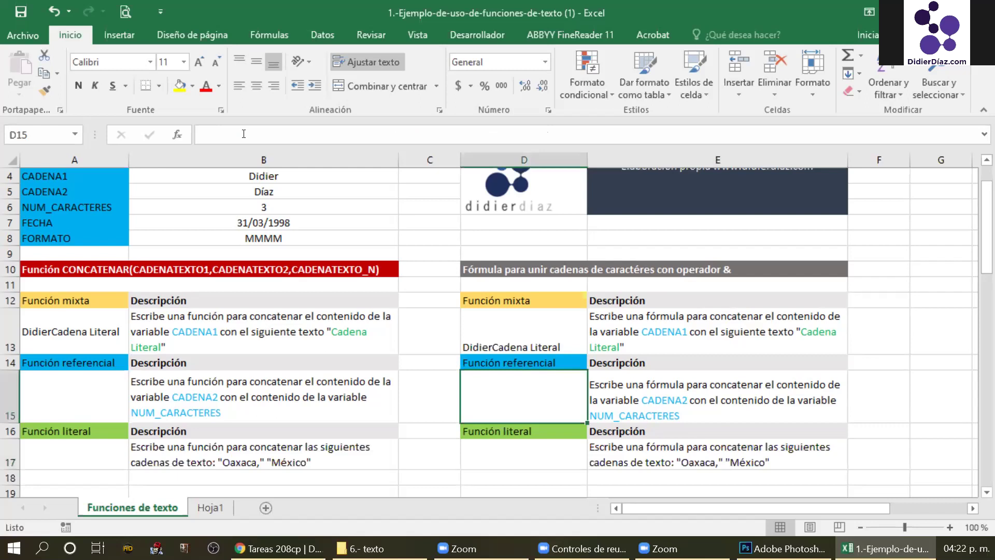
key(Up)
key(Up)
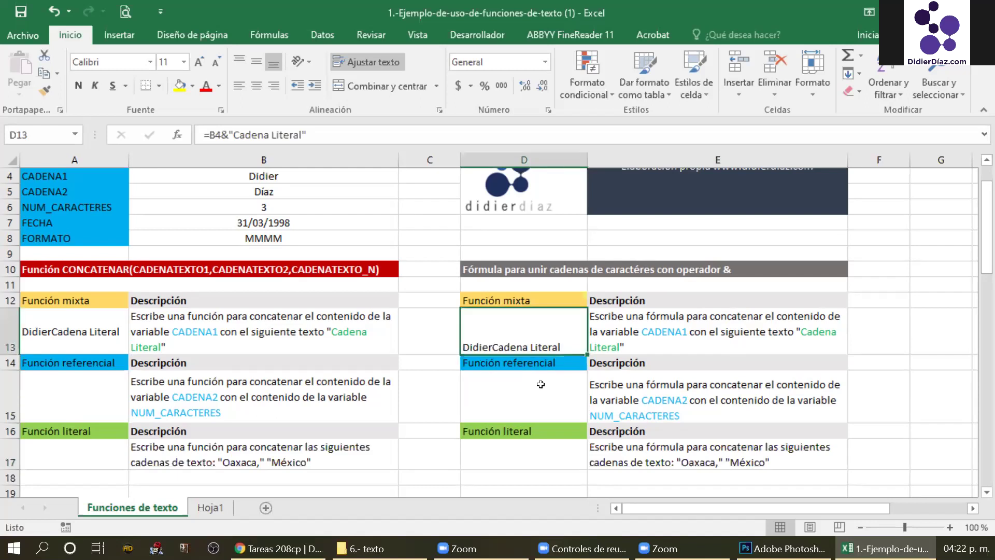
key(F2)
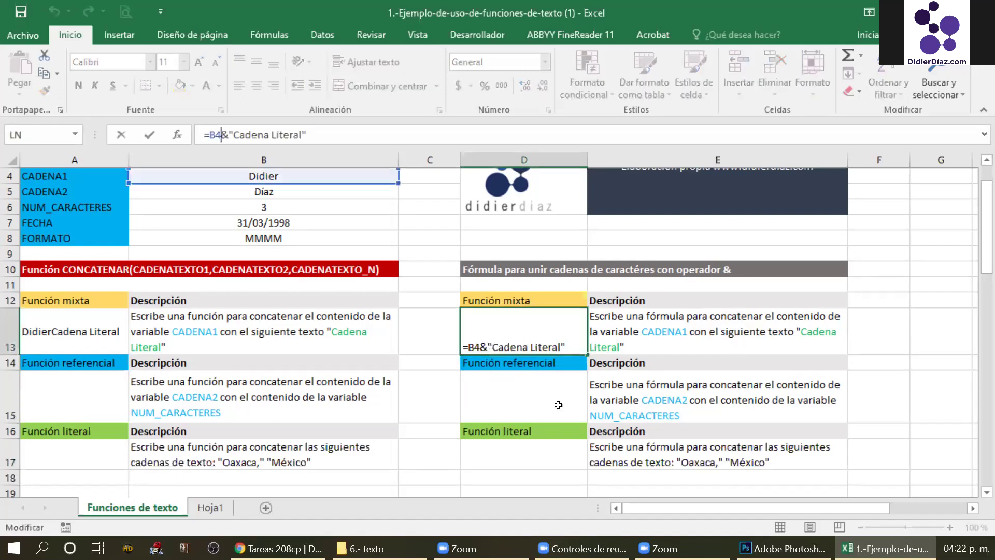
key(Return)
key(Return)
click(549, 452)
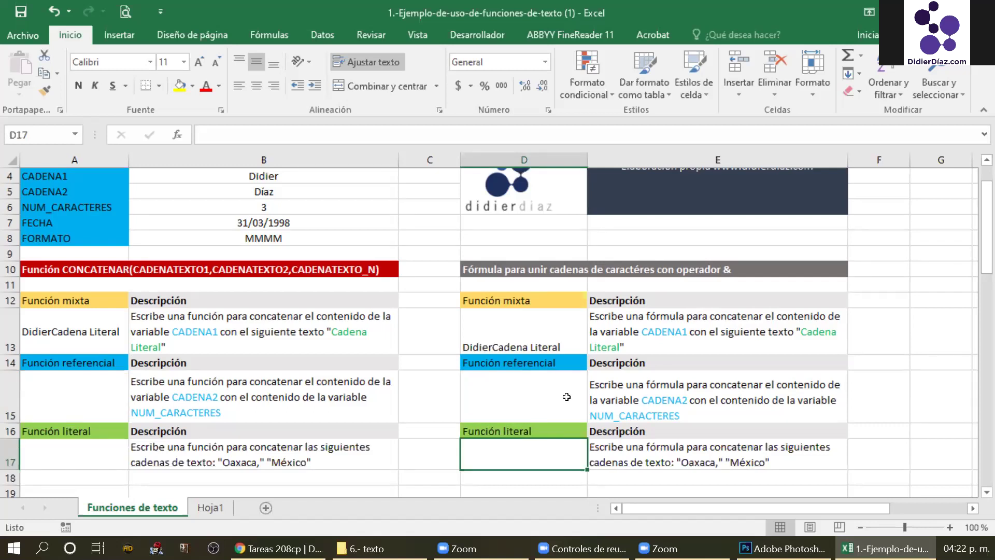
Examine the Función izquierda heading in A21 and its CADENATEXTO and NUM_CARACTERES arguments.
scroll(434, 341, down, 1)
click(434, 342)
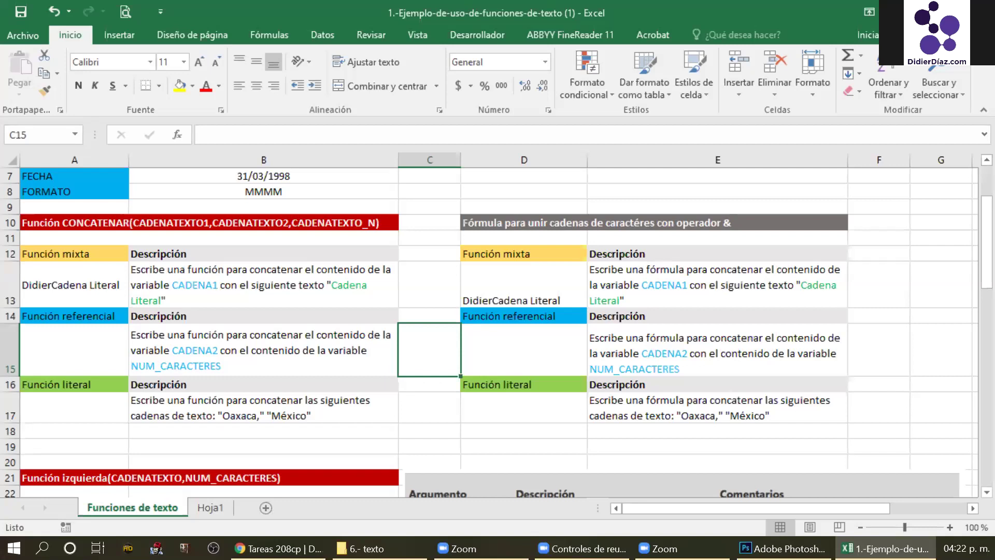
click(308, 428)
scroll(308, 428, down, 3)
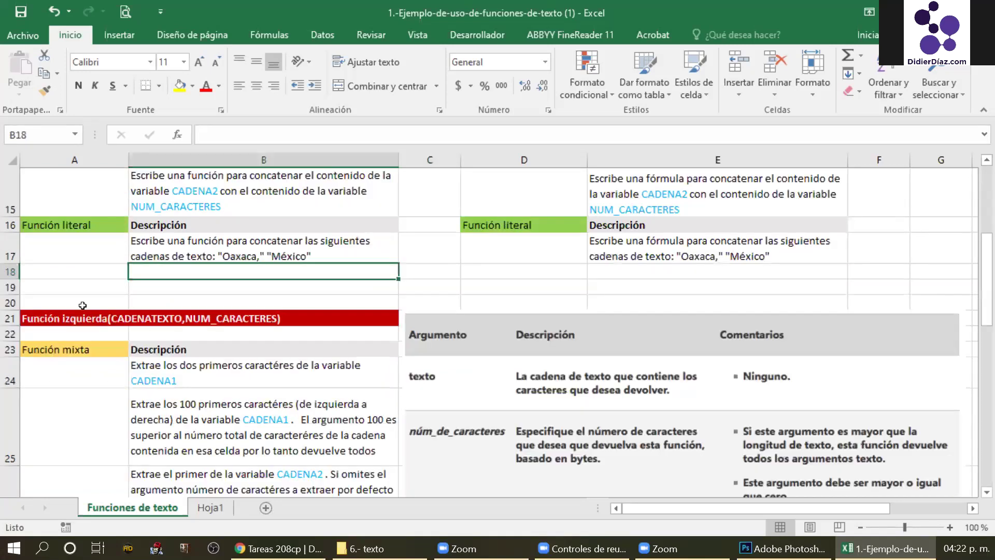
scroll(77, 276, down, 1)
click(76, 272)
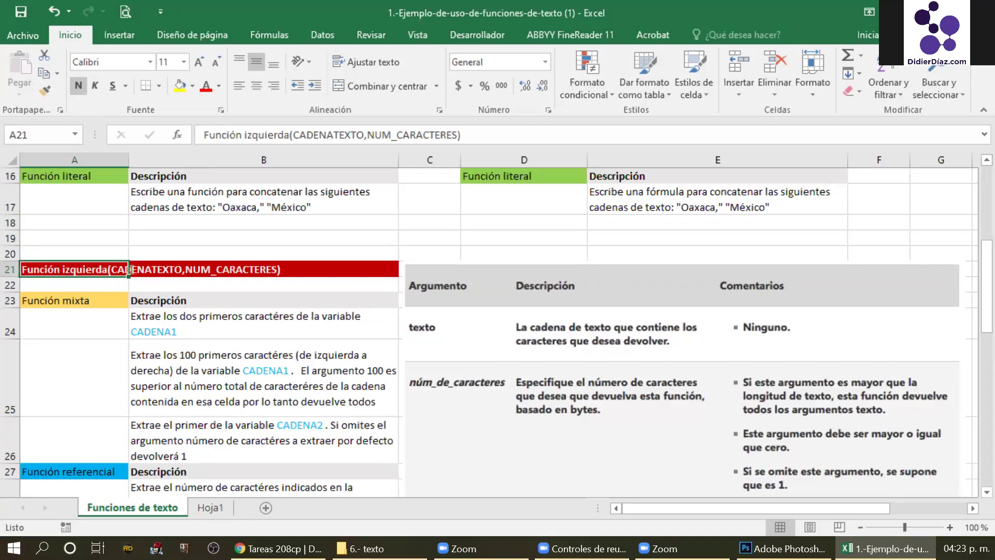
double_click(58, 271)
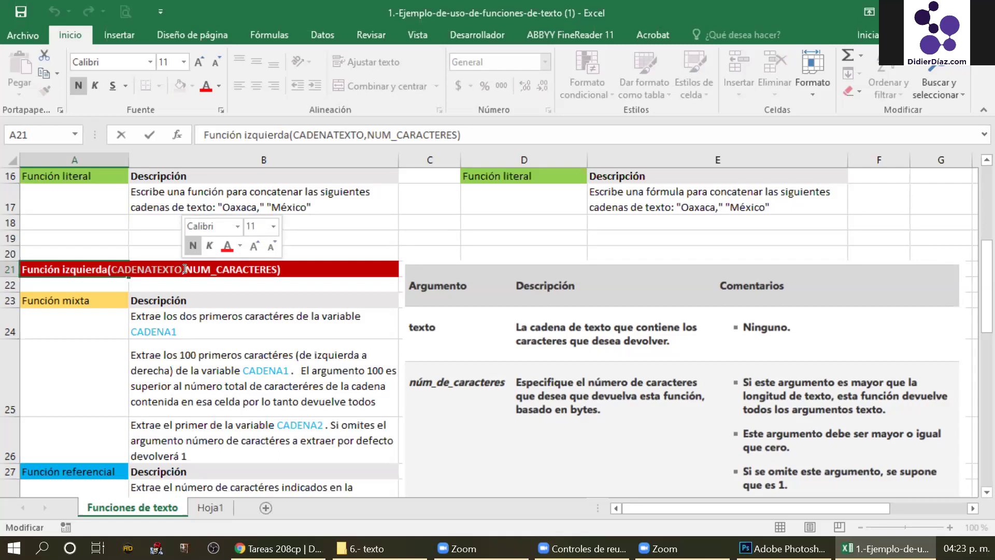
click(273, 274)
click(277, 274)
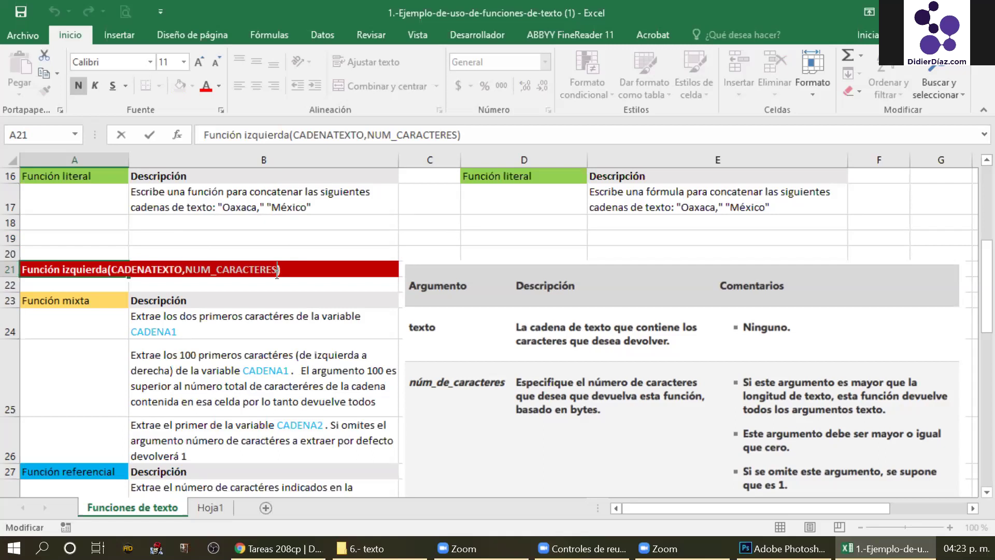
drag(277, 274, 281, 274)
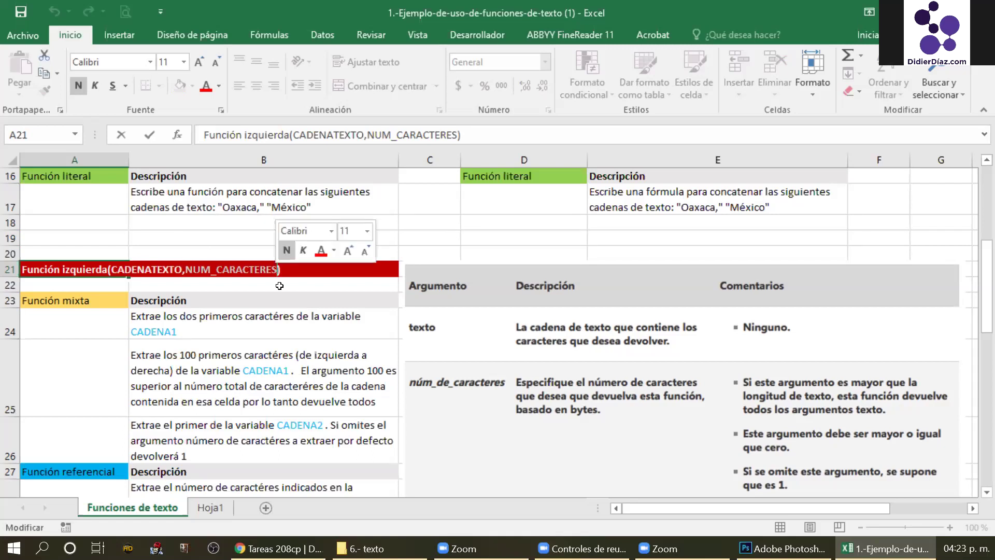
key(Return)
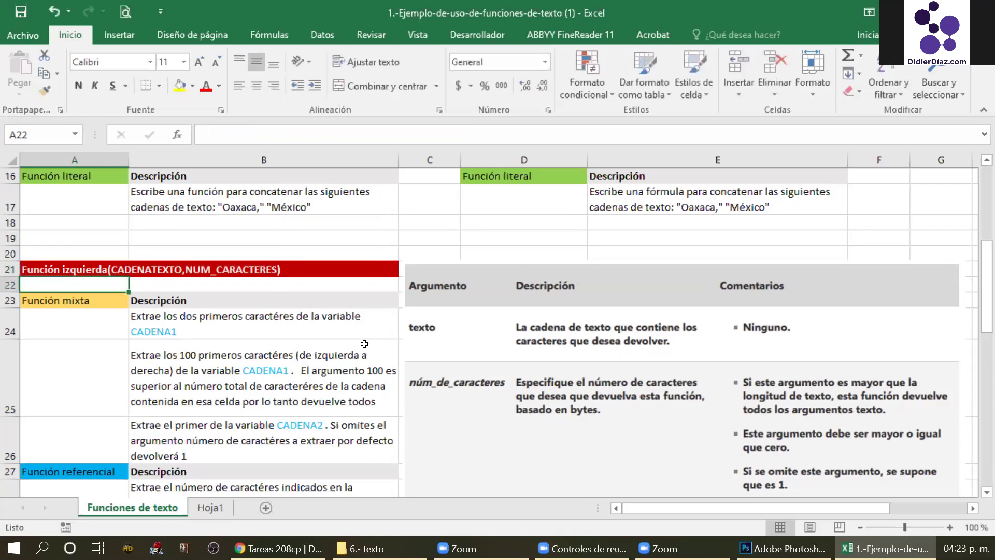
Check the mixed IZQUIERDA task in B24 and the CADENA1 value in B4 whose first two characters it asks for.
click(44, 318)
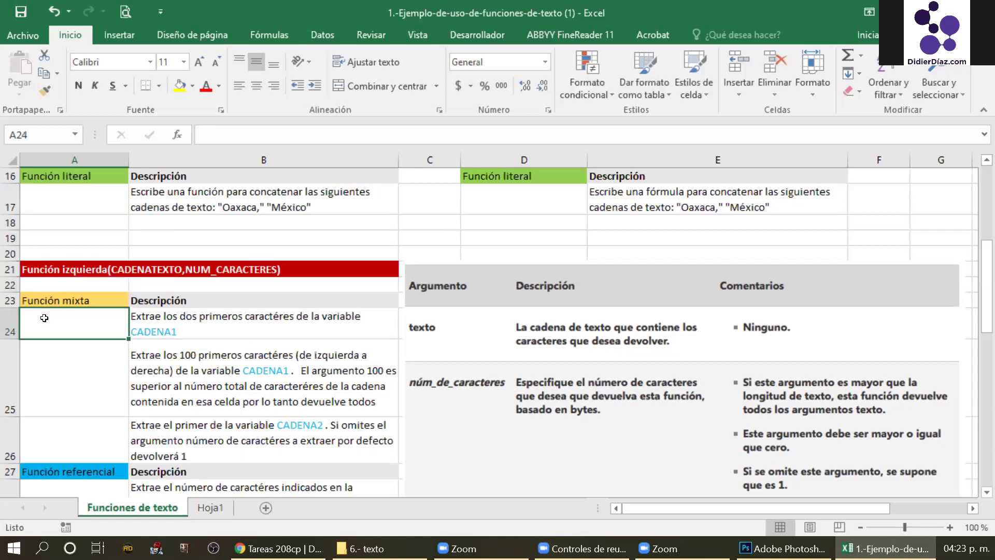
click(257, 330)
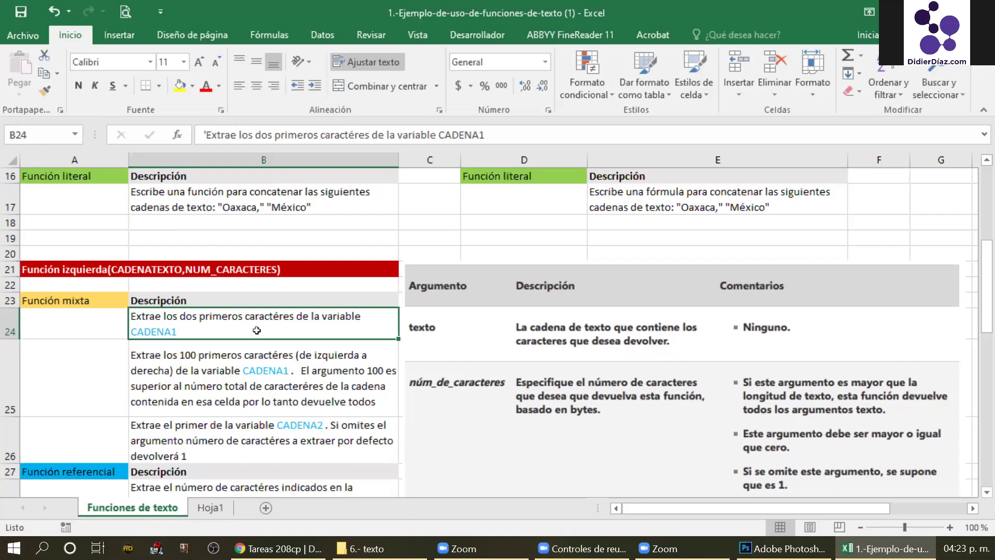
scroll(279, 302, up, 3)
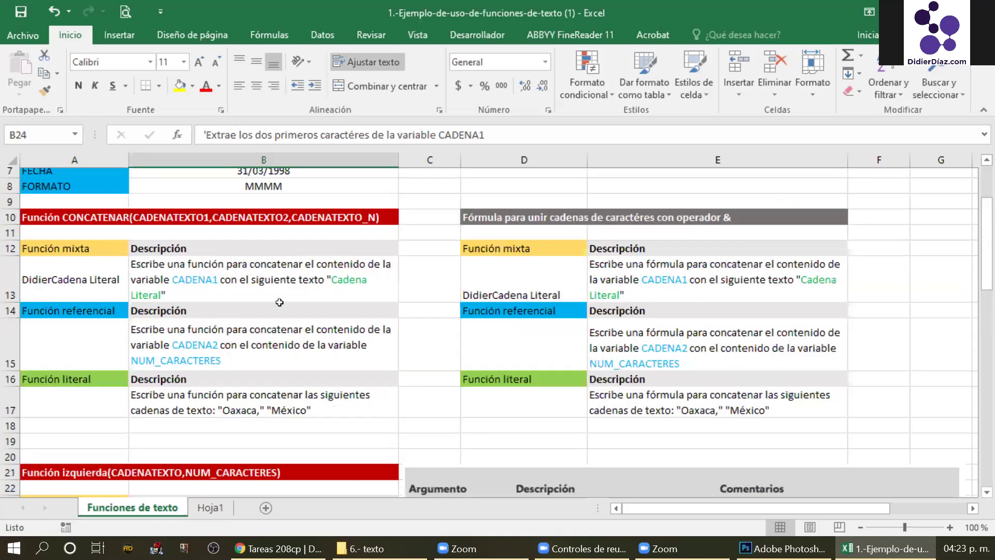
scroll(92, 336, down, 3)
click(92, 336)
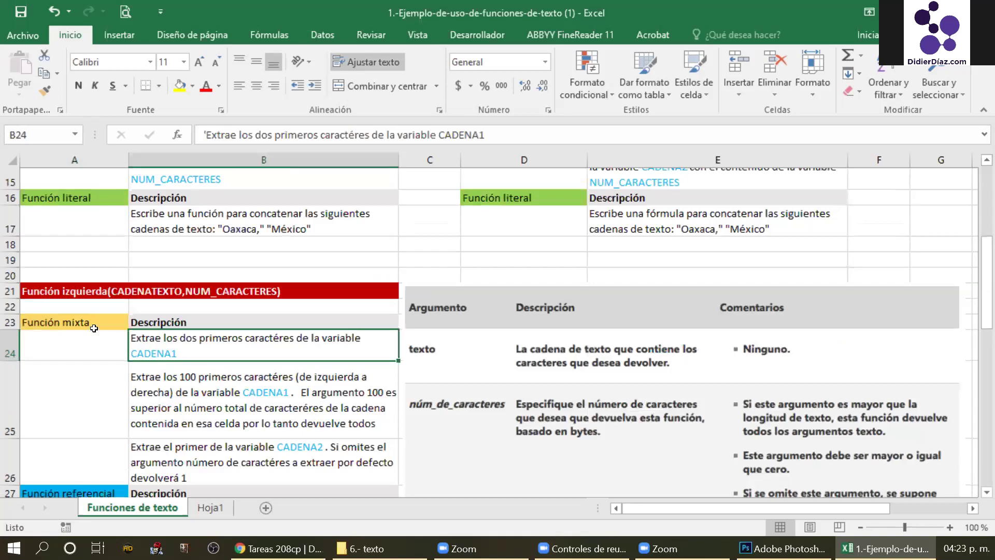
scroll(93, 328, down, 1)
scroll(241, 253, up, 5)
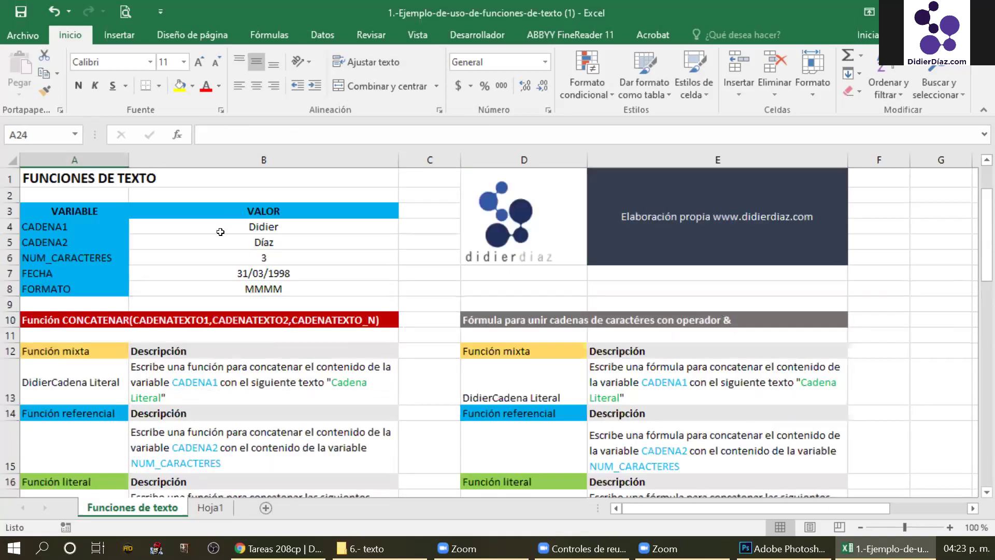
scroll(223, 226, down, 1)
scroll(224, 226, up, 1)
click(224, 227)
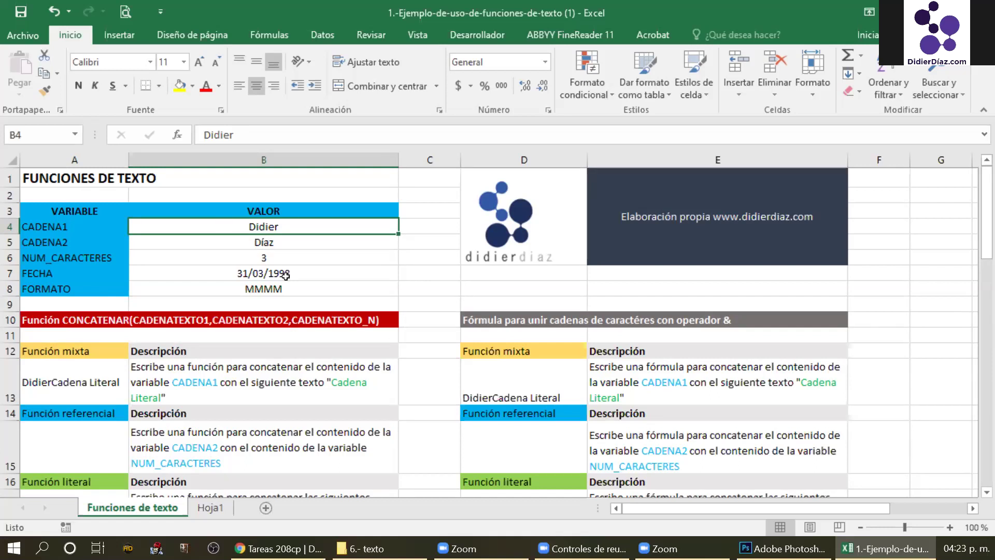
scroll(285, 275, down, 3)
scroll(256, 226, up, 3)
double_click(256, 226)
key(shift+Home)
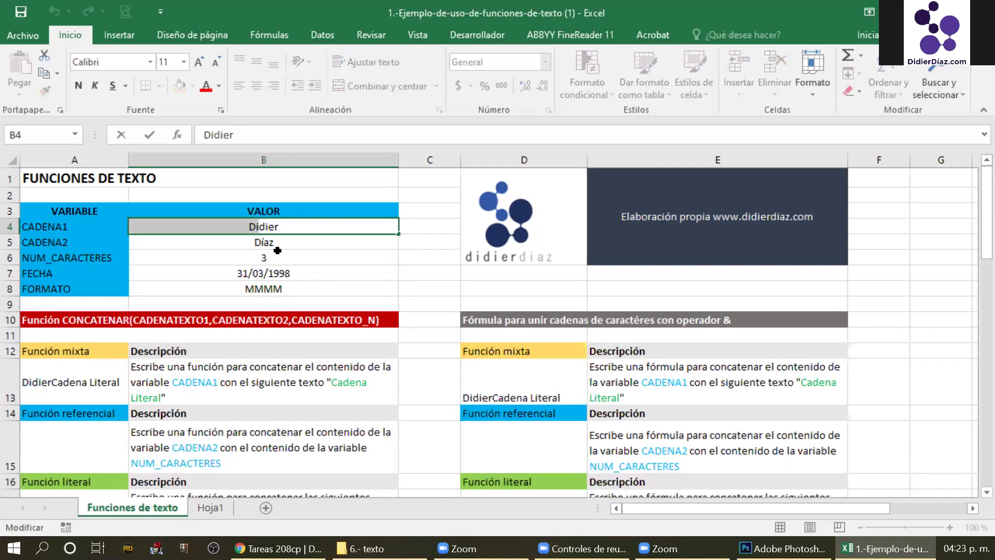
key(Escape)
Enter =IZQUIERDA(B4,2) in A24 to extract the first two characters of CADENA1.
click(248, 447)
scroll(248, 448, down, 3)
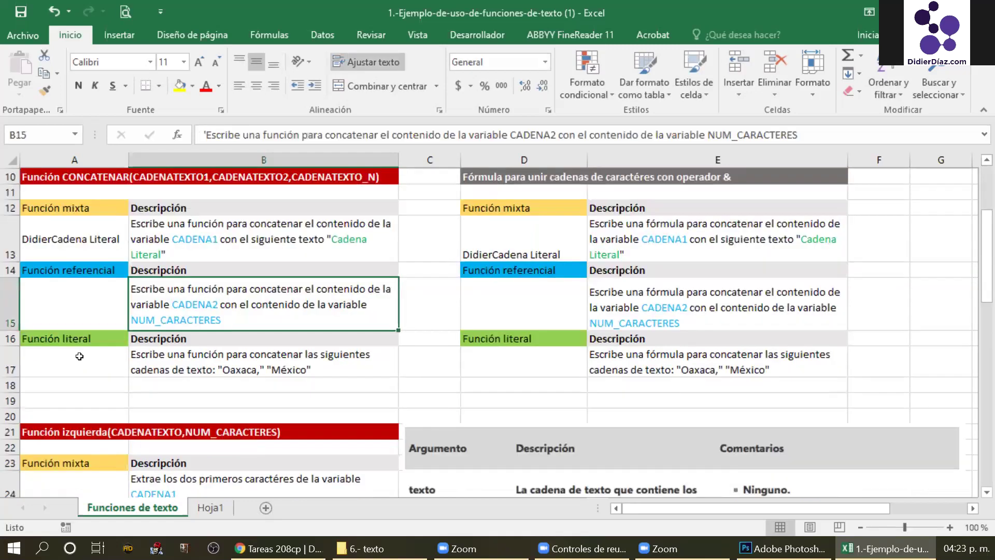
scroll(65, 328, down, 3)
click(68, 326)
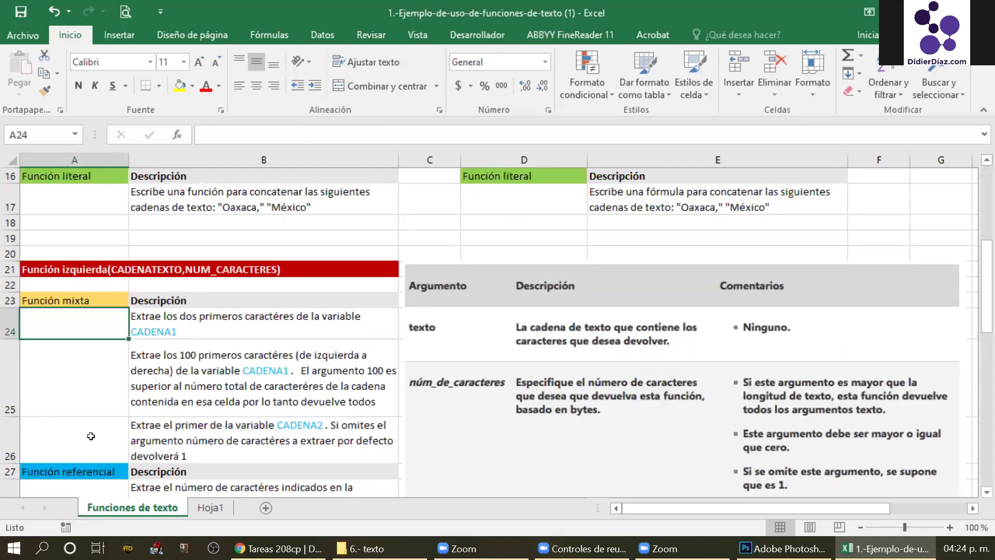
text(=izq)
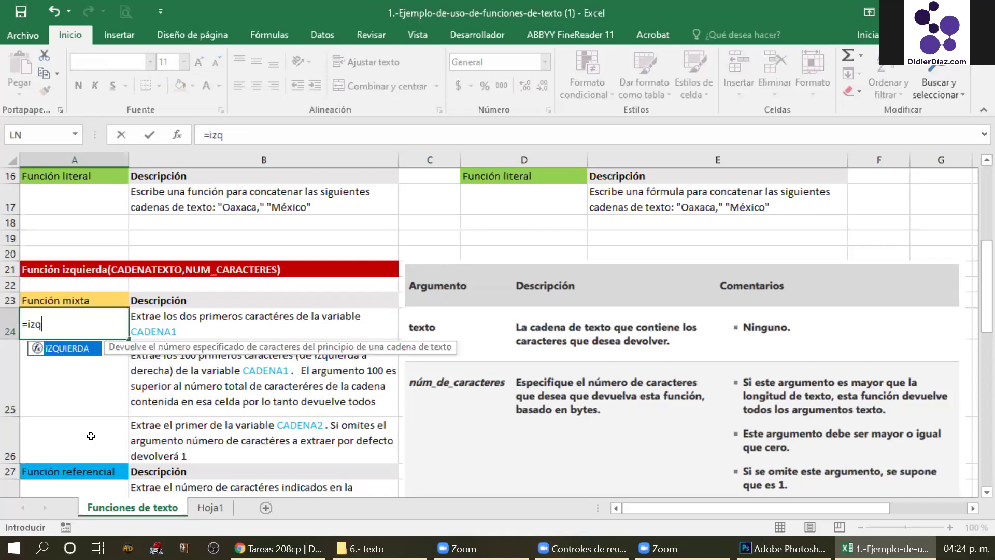
key(Tab)
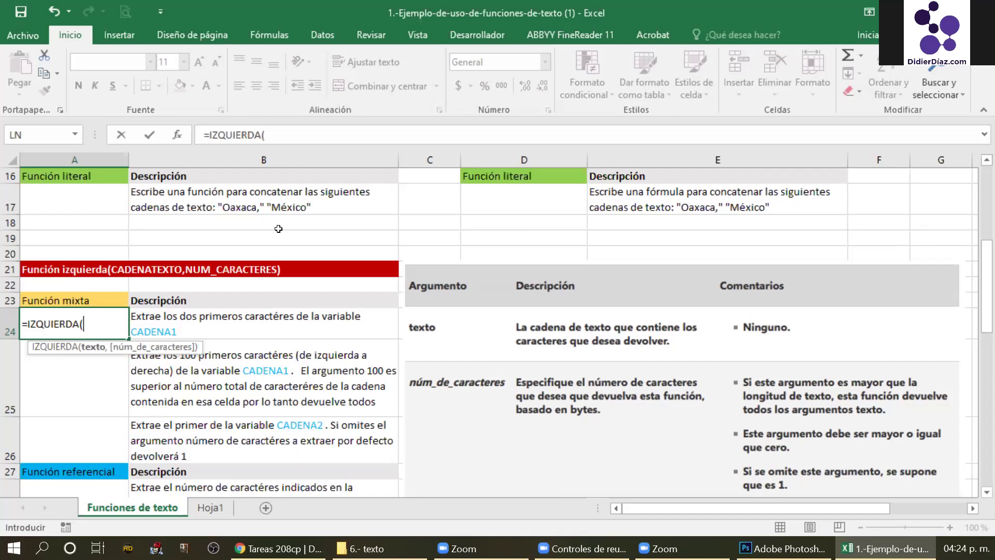
scroll(283, 227, up, 5)
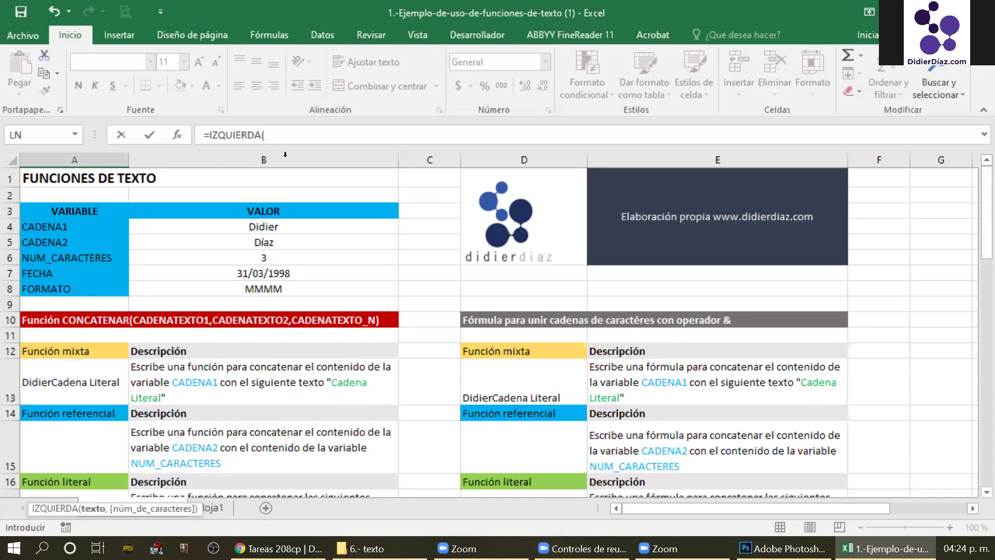
click(283, 226)
text(,2)
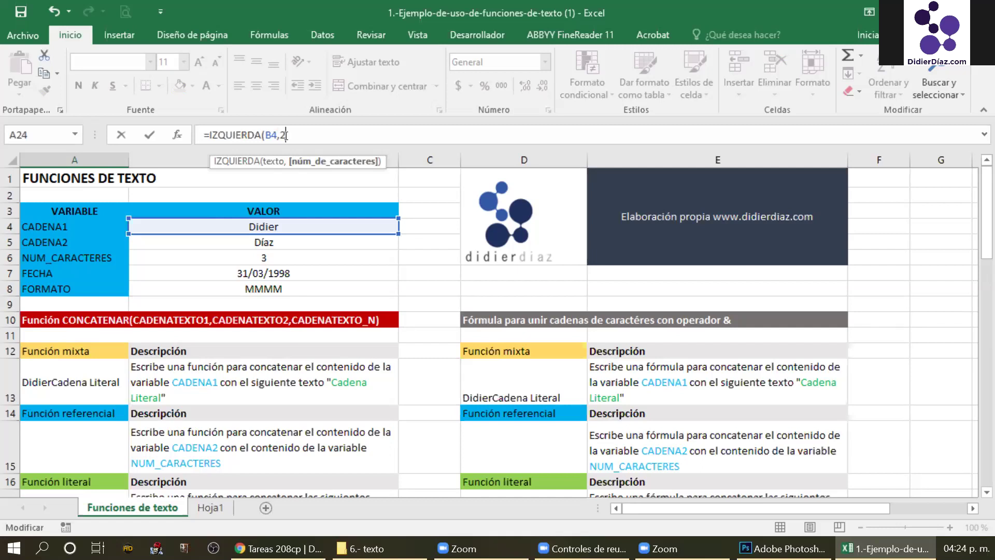
text())
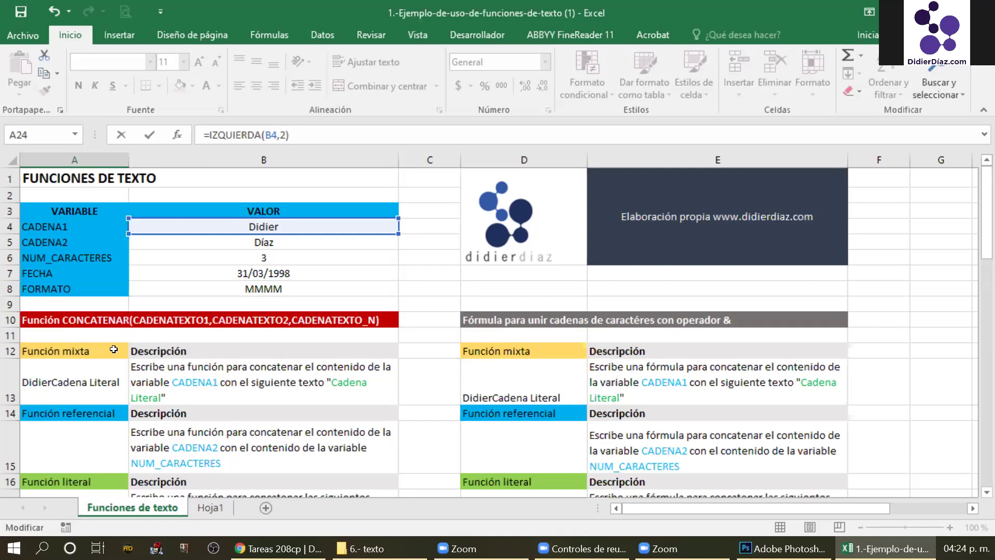
key(Return)
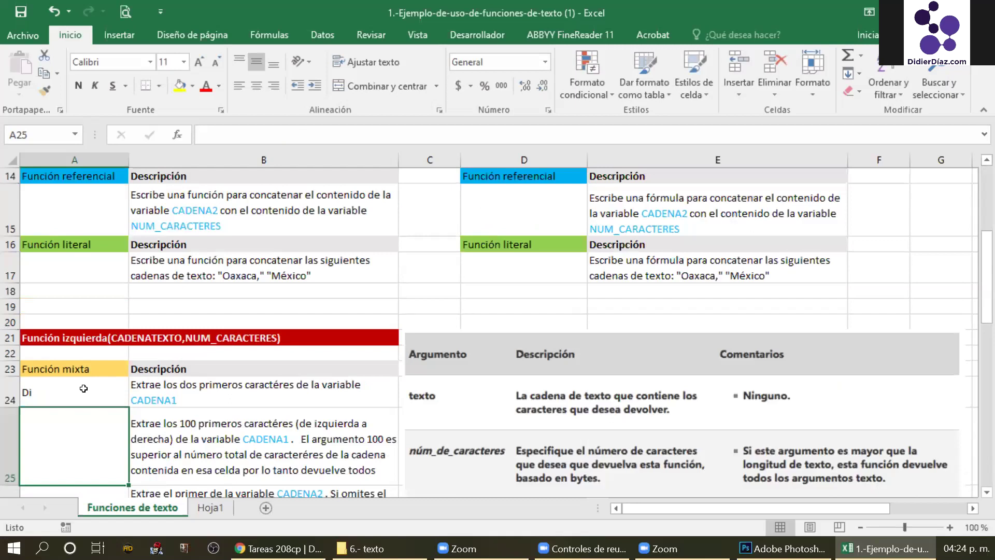
click(83, 388)
Examine the B25 task asking for the first 100 characters of CADENA1, including its note on the left-to-right direction.
scroll(88, 386, down, 1)
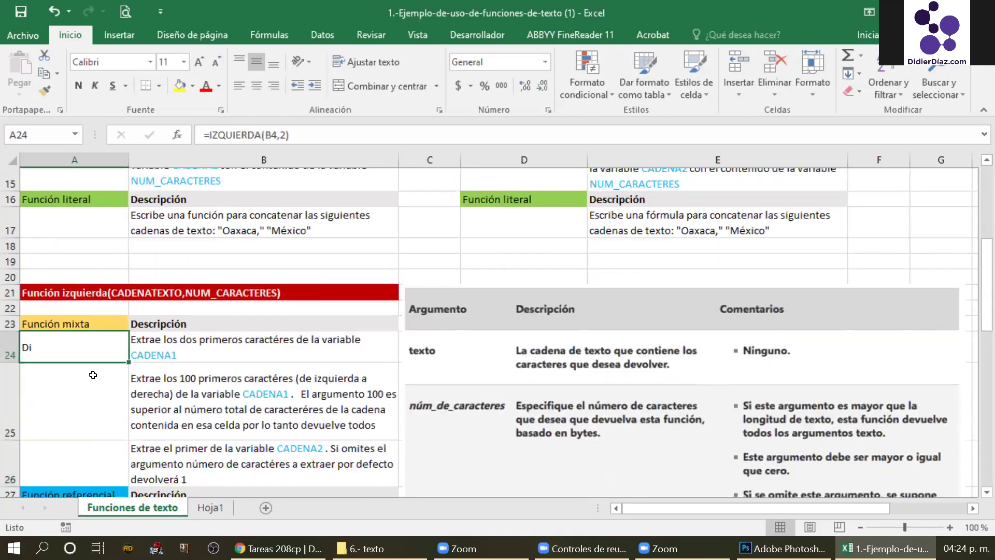
scroll(93, 374, down, 1)
click(160, 366)
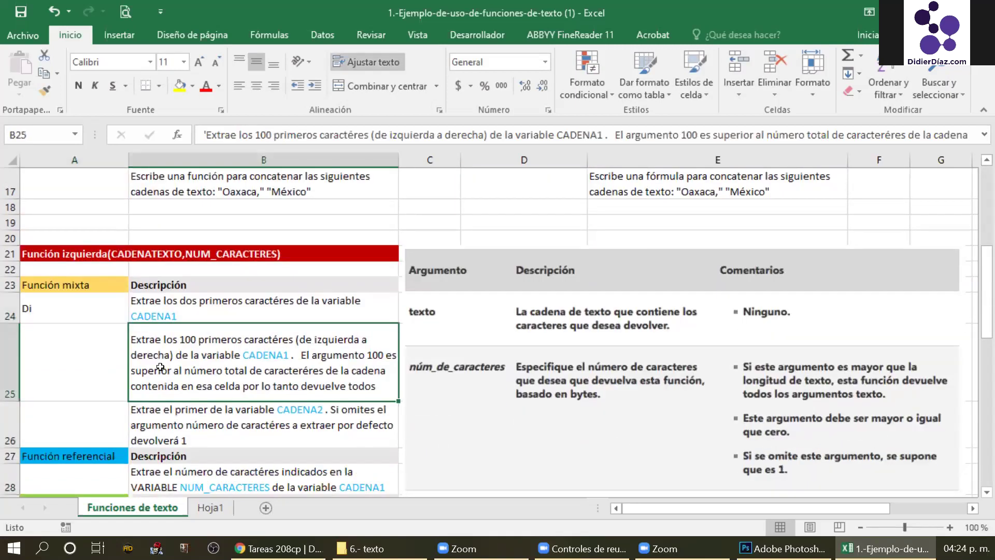
key(Left)
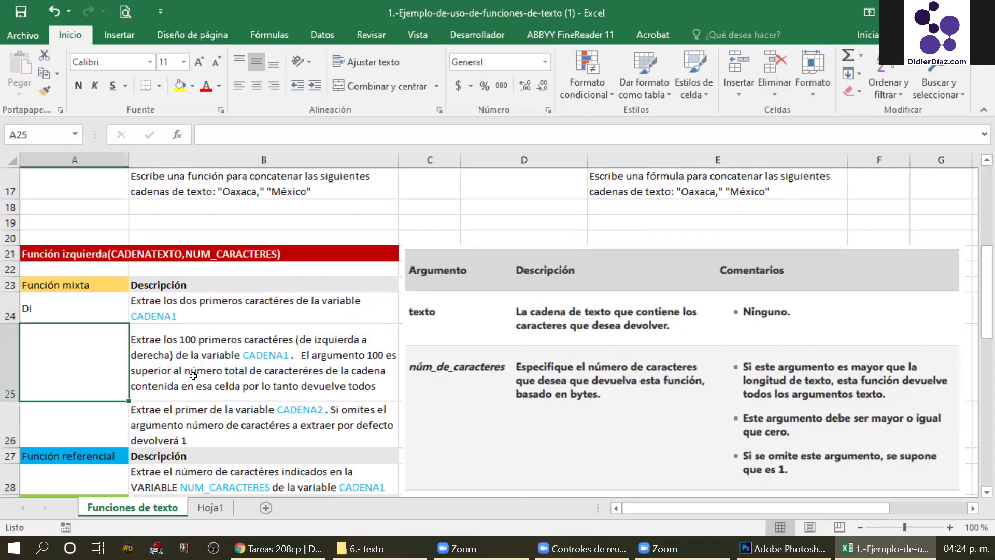
click(198, 340)
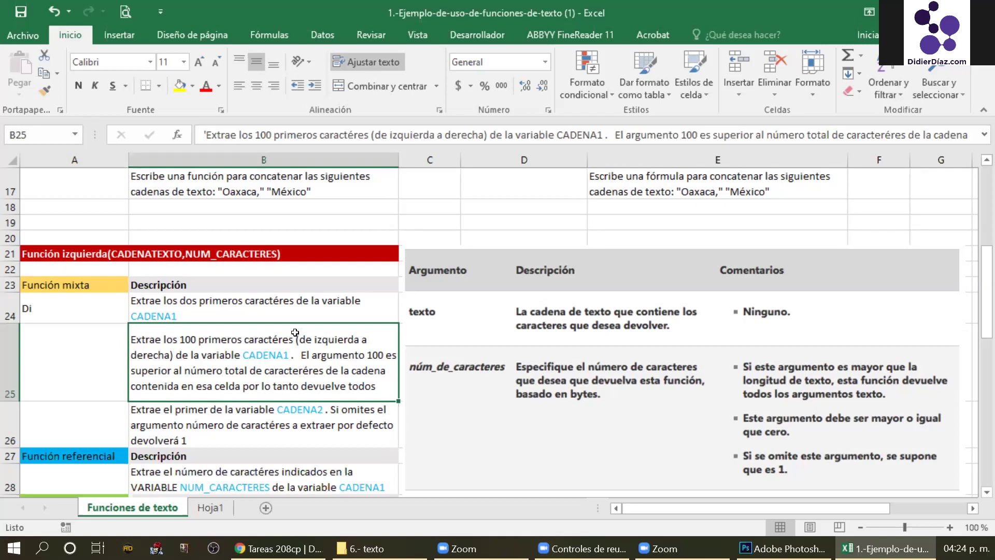
key(Up)
click(321, 345)
double_click(323, 340)
drag(298, 340, 174, 355)
click(371, 369)
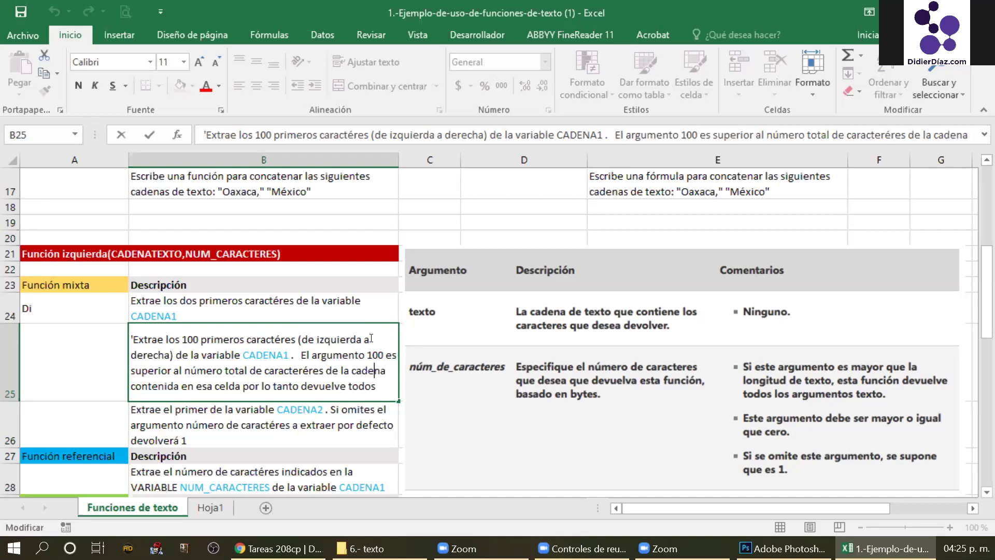
drag(298, 339, 347, 340)
drag(178, 355, 176, 356)
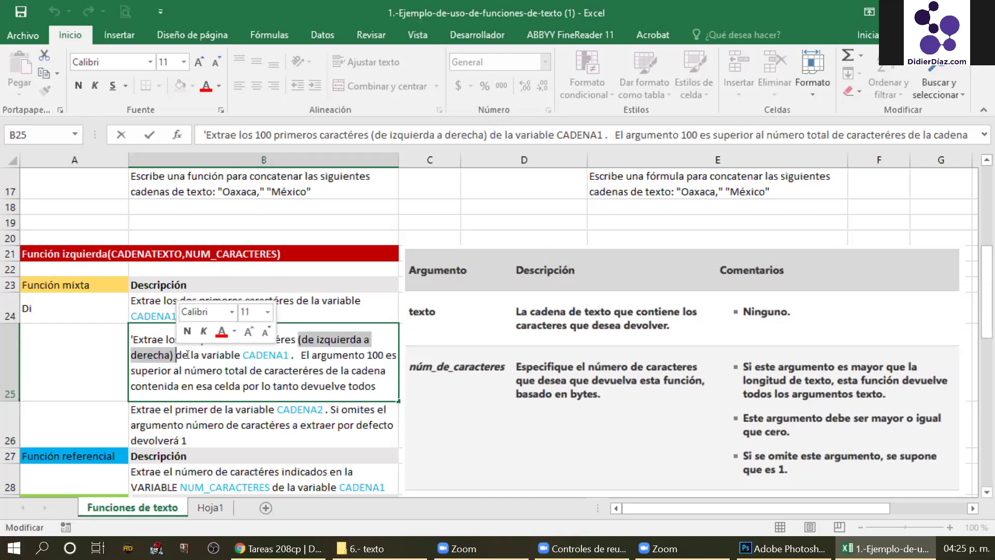
Read the B25 explanation of what IZQUIERDA returns when the argument 100 exceeds the length of the string.
click(311, 356)
double_click(305, 356)
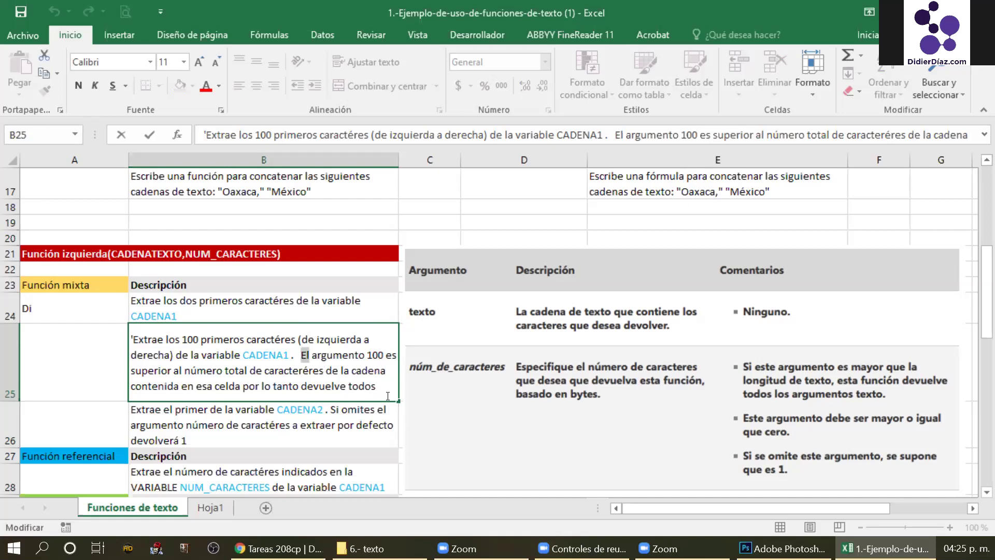
shift+click(388, 396)
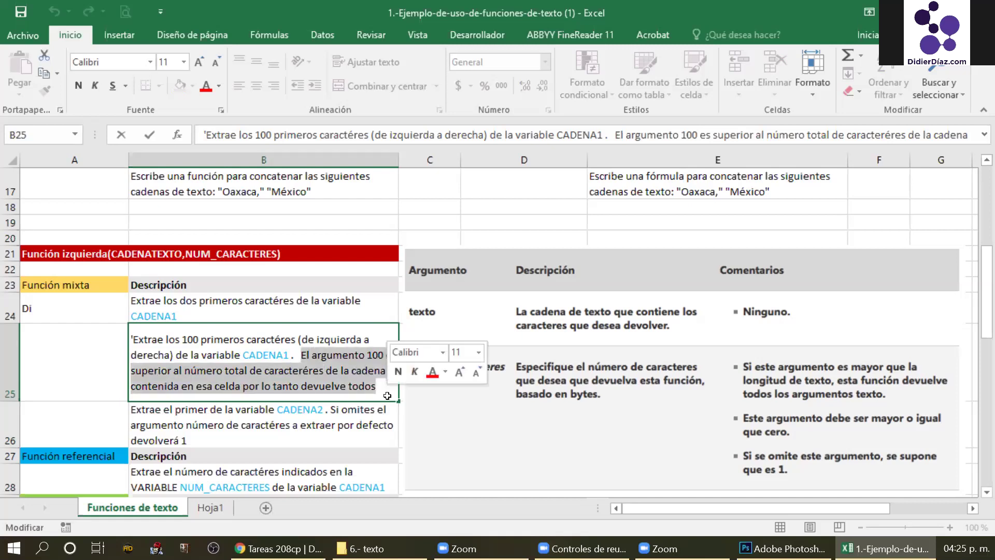
key(Return)
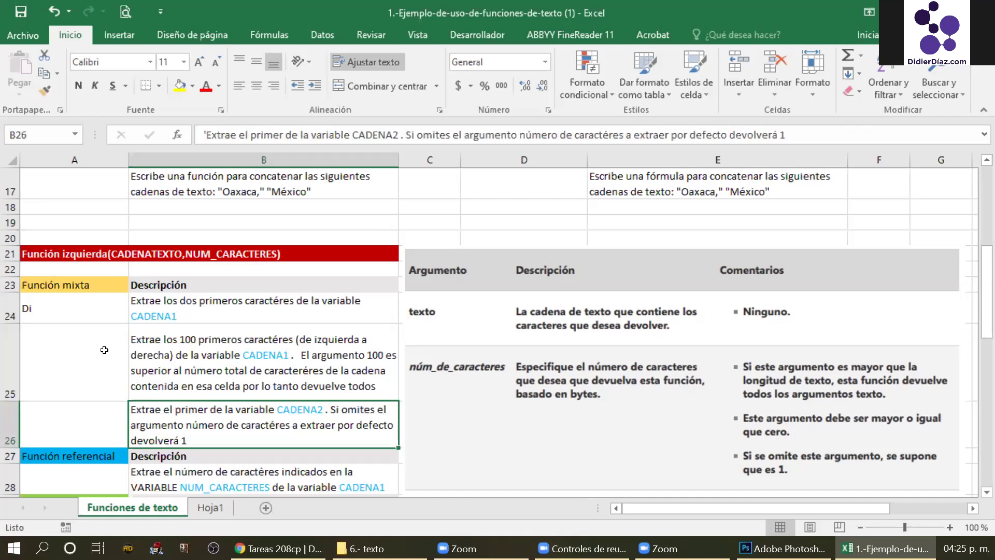
key(Up)
key(Left)
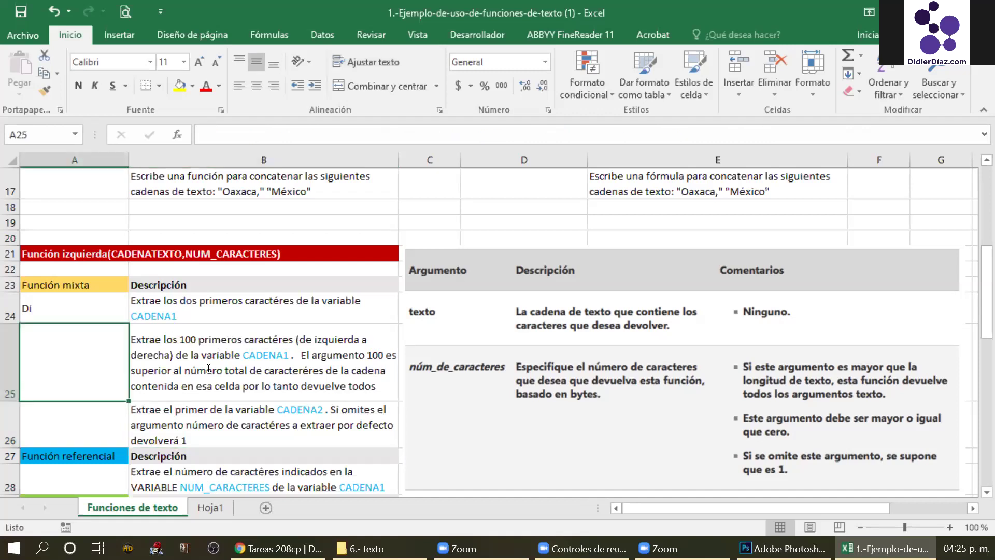
double_click(208, 368)
click(197, 428)
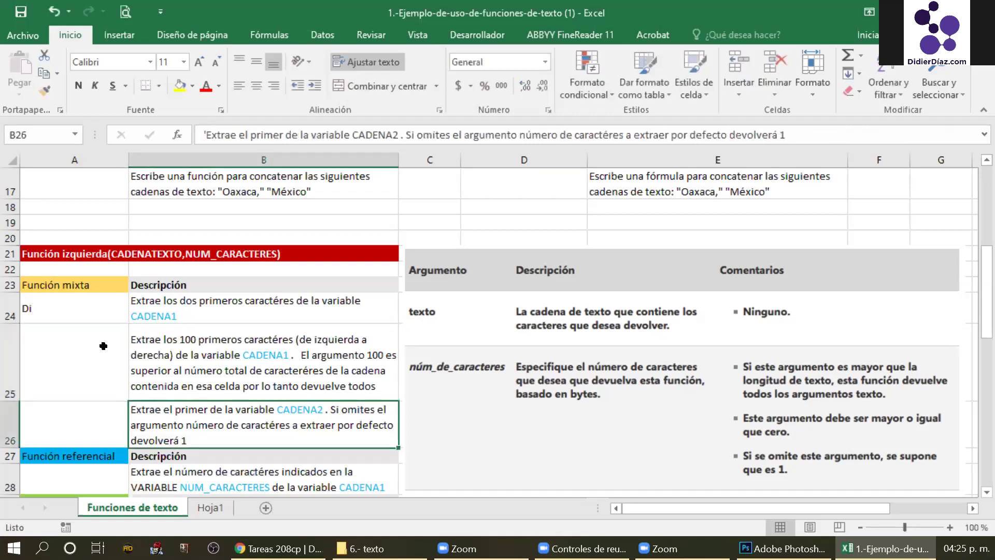
Review the IZQUIERDA answer cells for the mixed tasks in A24:A26, the referential task in A28 and the literal task in A30.
scroll(125, 411, down, 1)
key(Left)
key(Up)
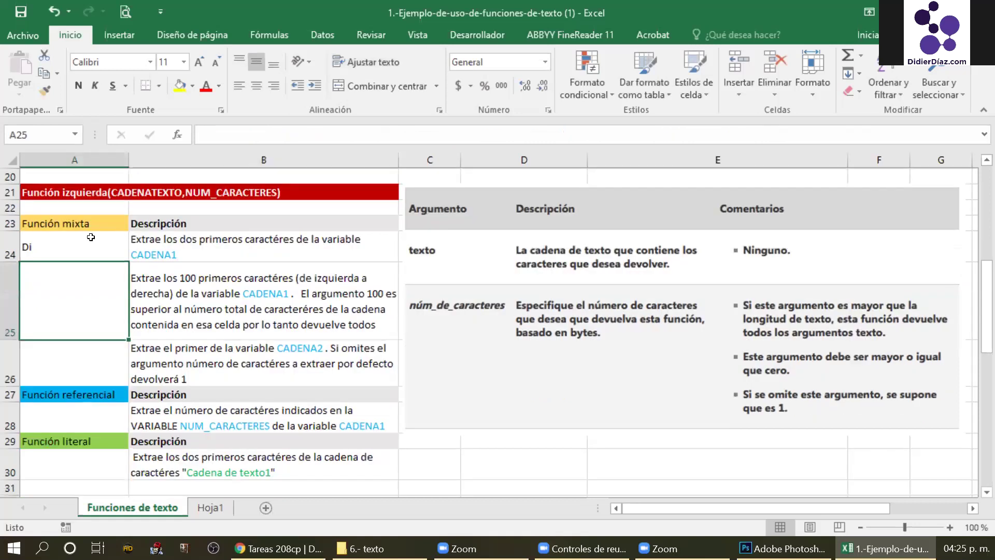
key(Down)
key(Down)
key(Down)
drag(73, 247, 115, 377)
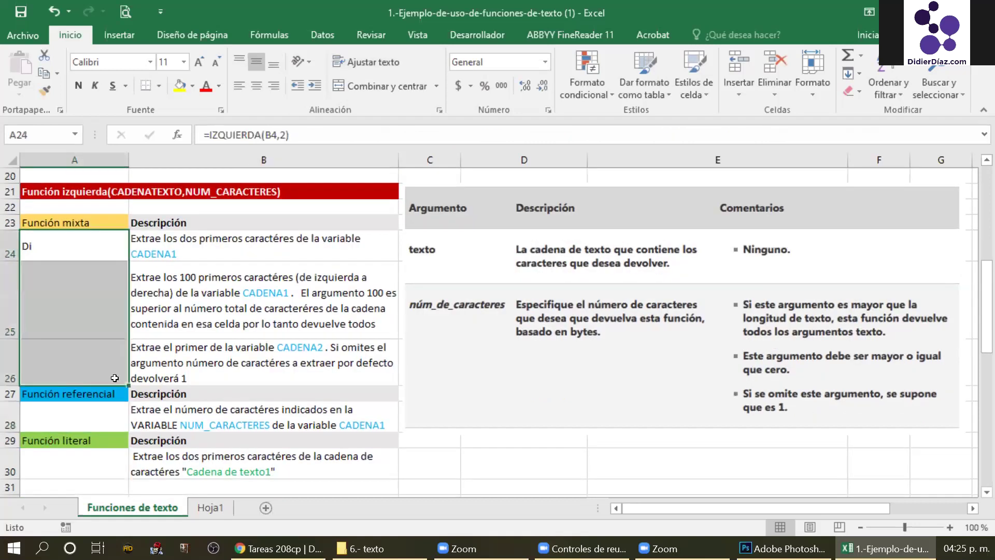
click(94, 406)
scroll(94, 406, down, 1)
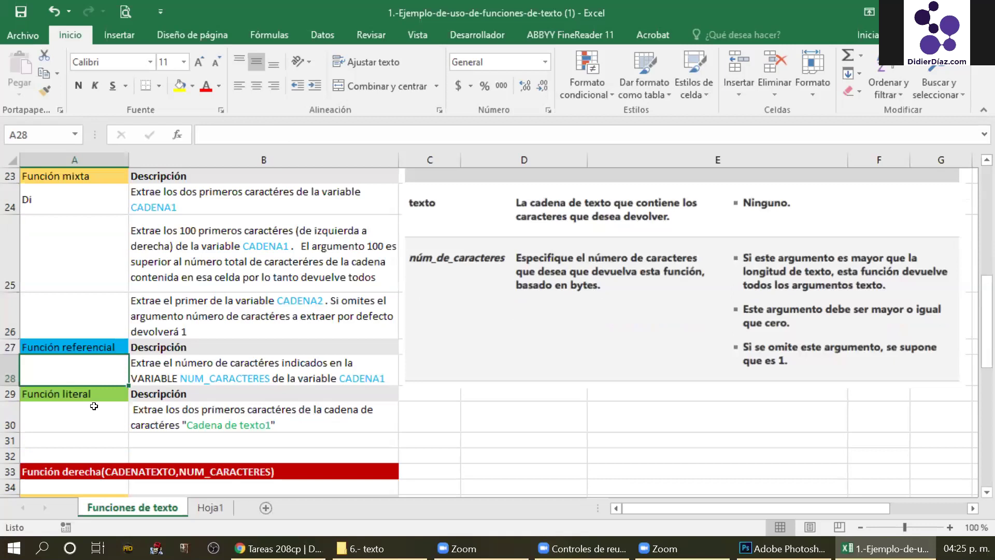
click(93, 416)
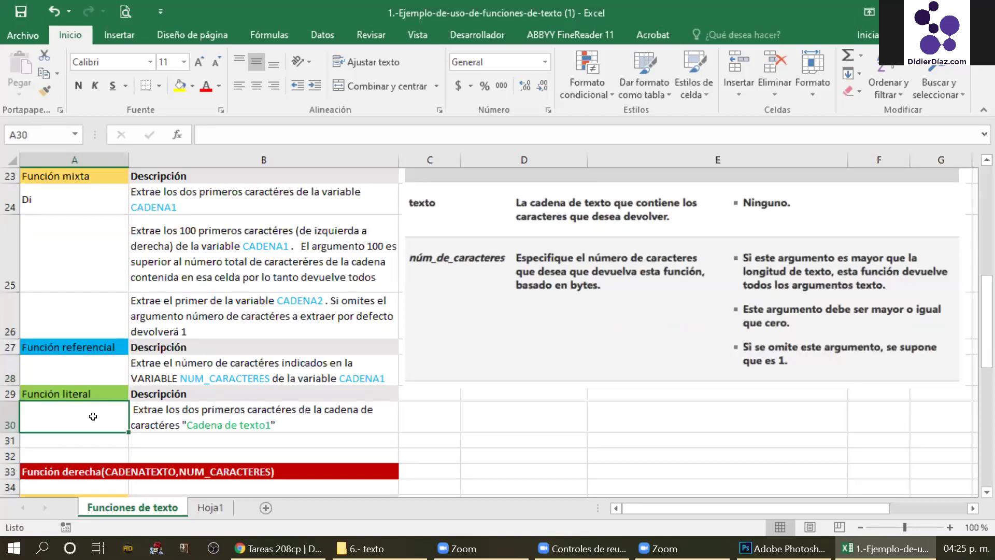
Following the B26 note on omitting the character count, enter =IZQUIERDA("text") in A26.
click(343, 326)
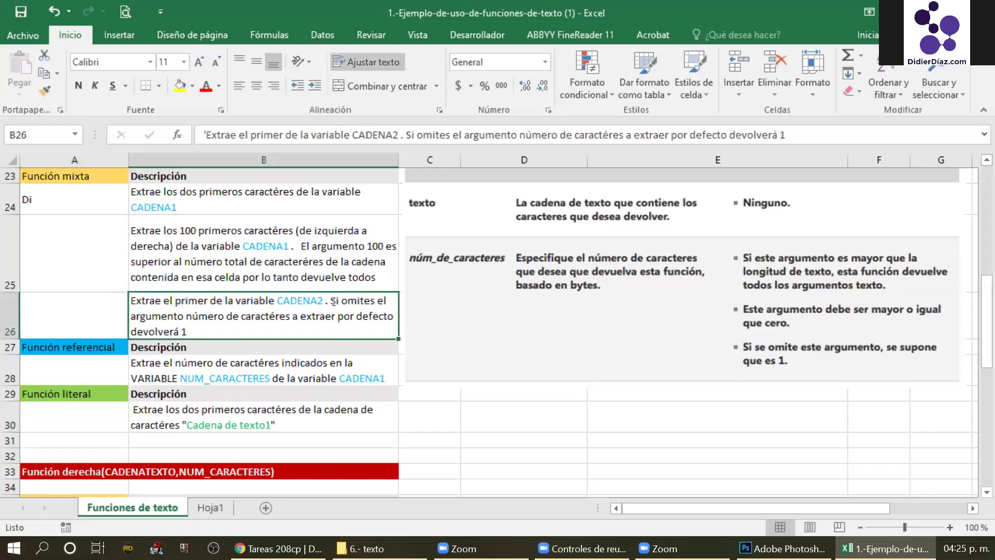
double_click(339, 336)
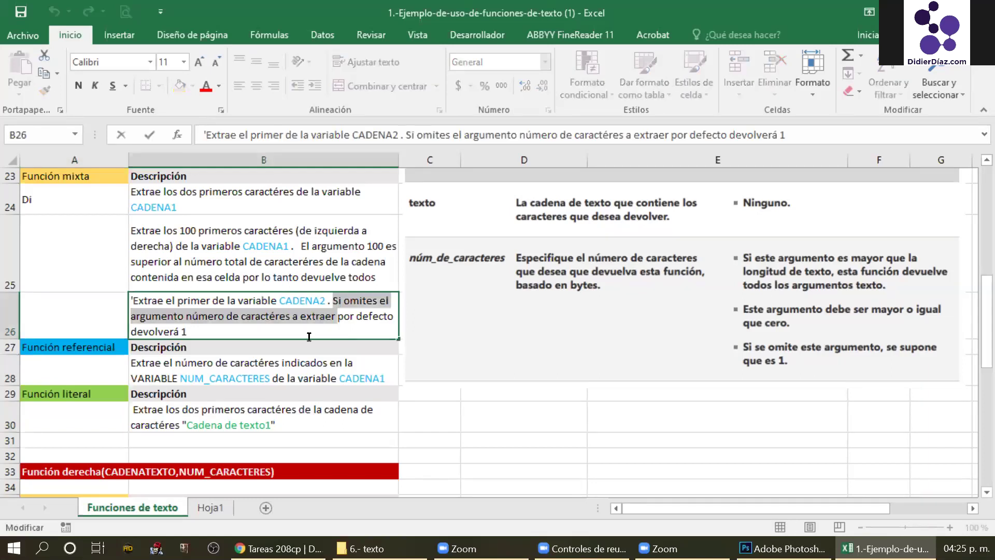
drag(309, 336, 303, 334)
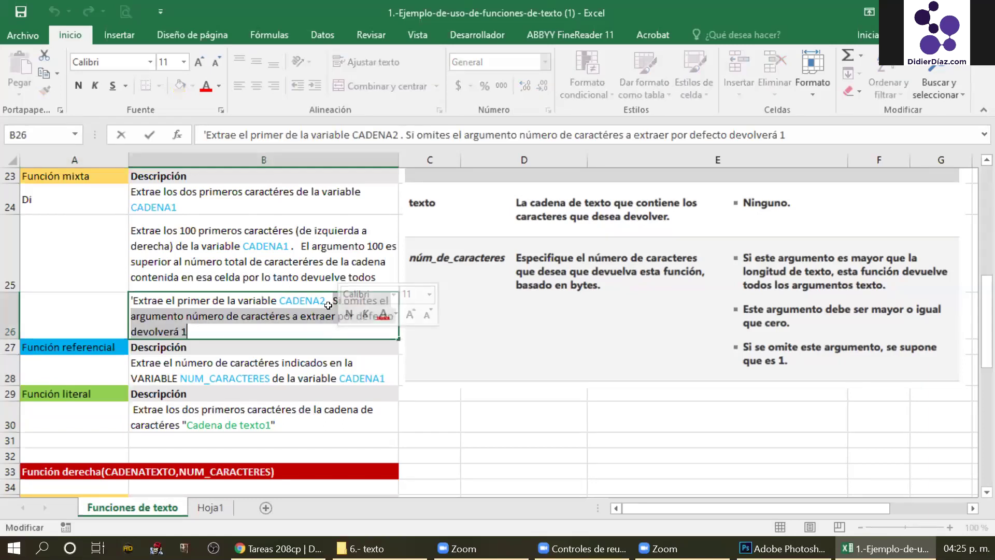
key(Return)
double_click(247, 324)
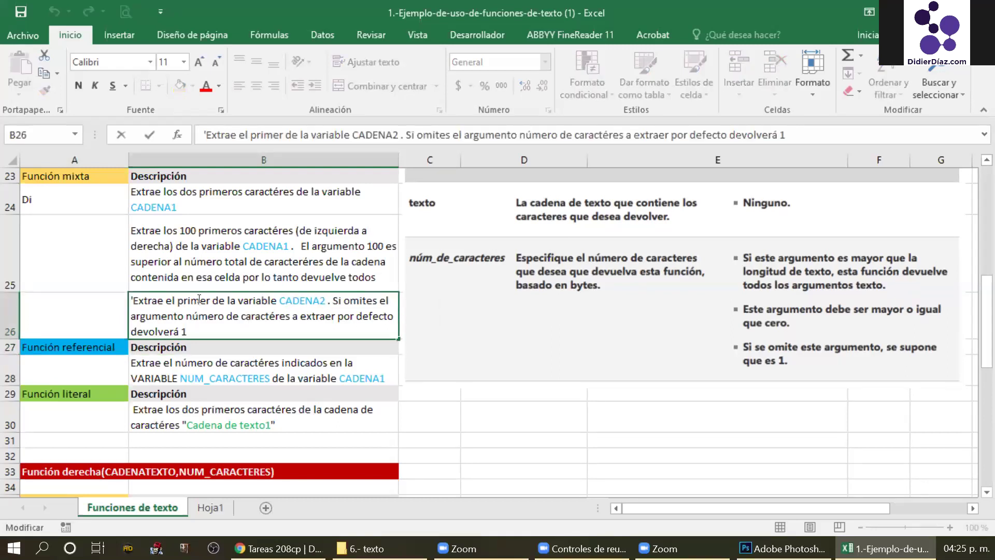
click(103, 305)
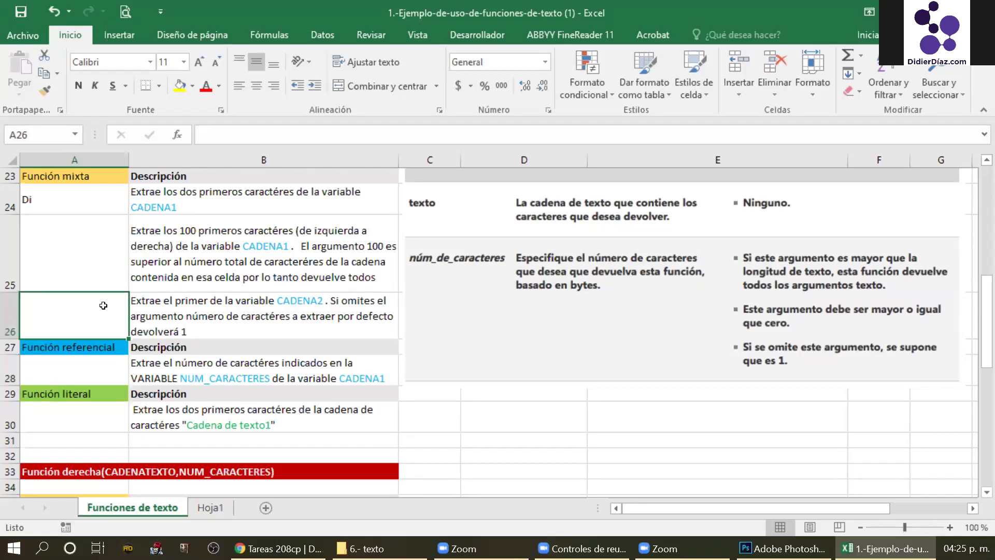
text(=izq)
key(Tab)
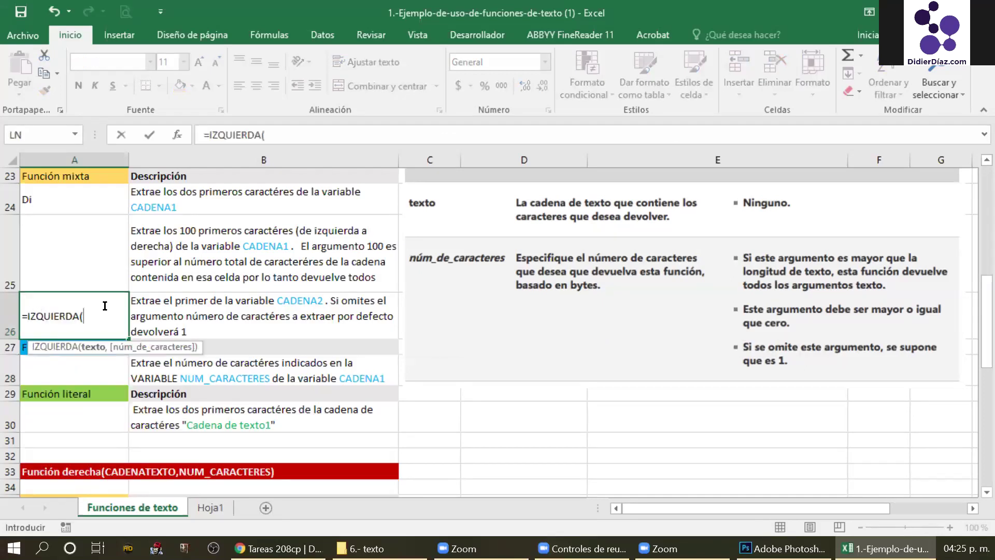
text("text"))
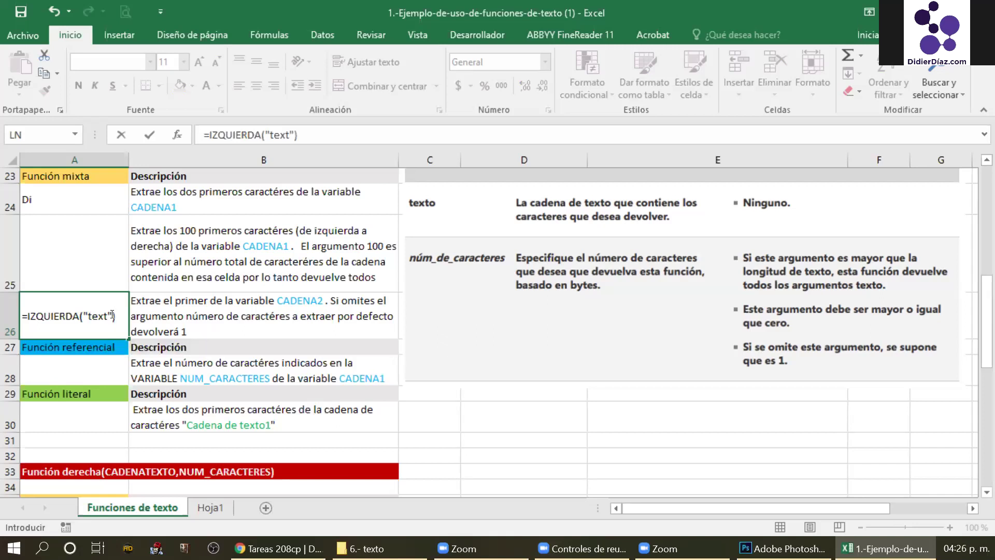
double_click(87, 315)
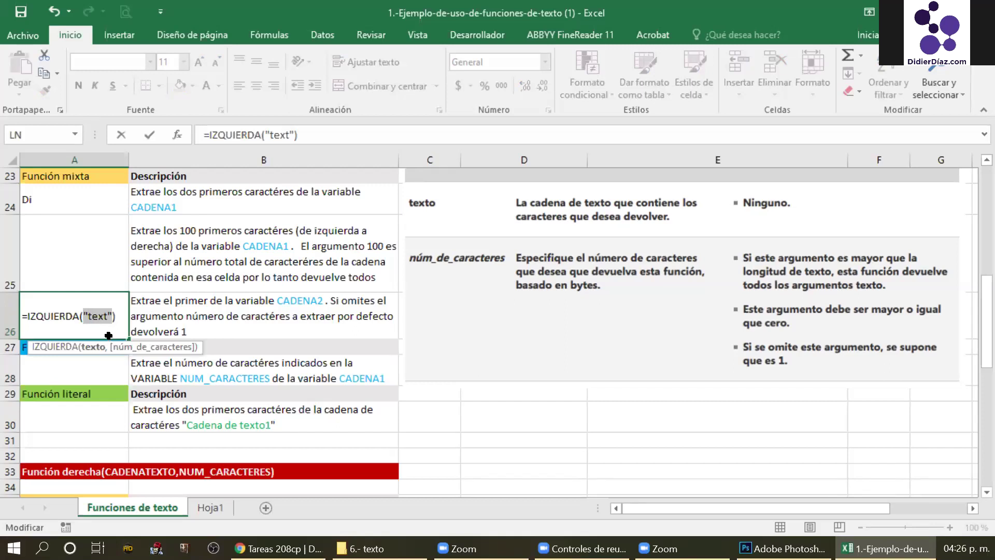
key(Return)
click(97, 322)
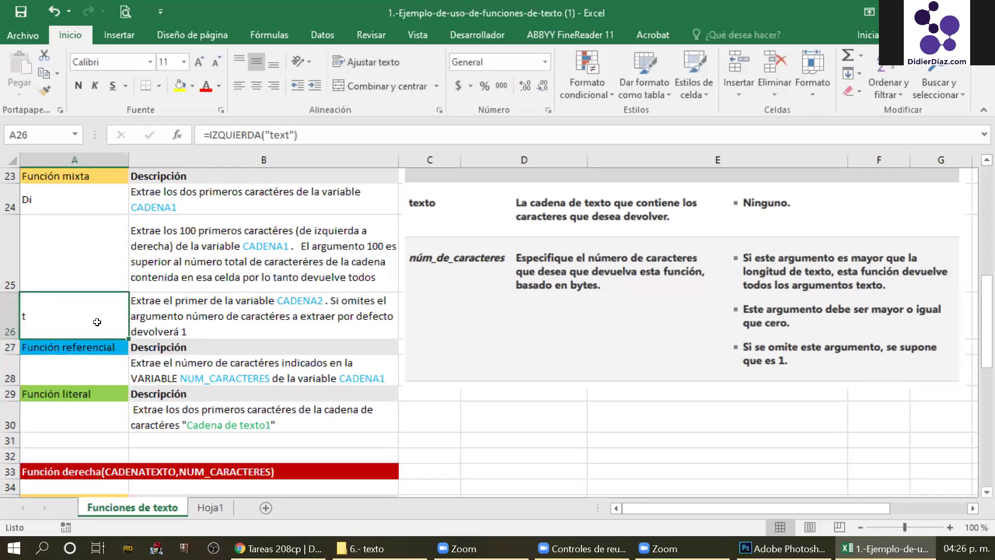
Replace the literal text in A26's formula with a reference to the B25 description, making it =IZQUIERDA(B25).
double_click(98, 319)
double_click(104, 317)
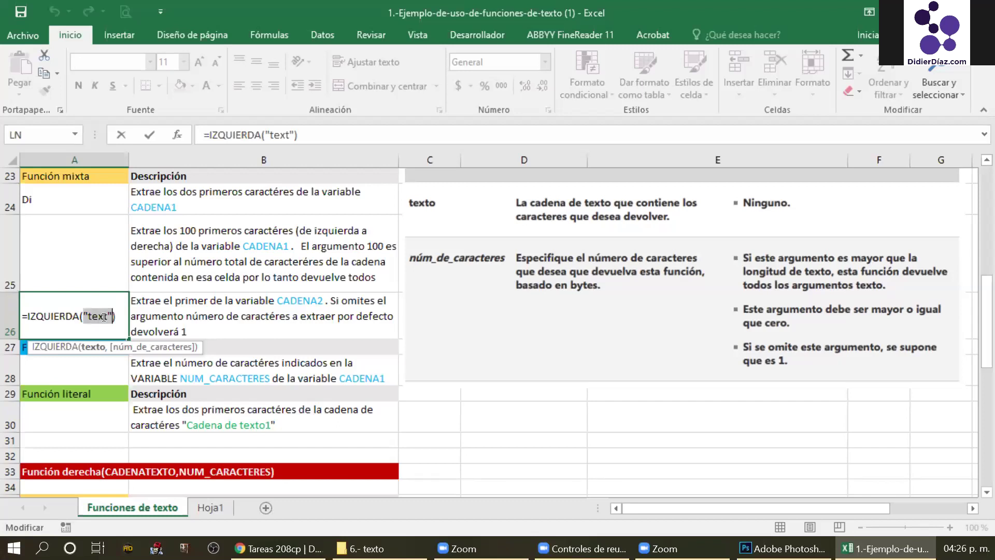
key(BackSpace)
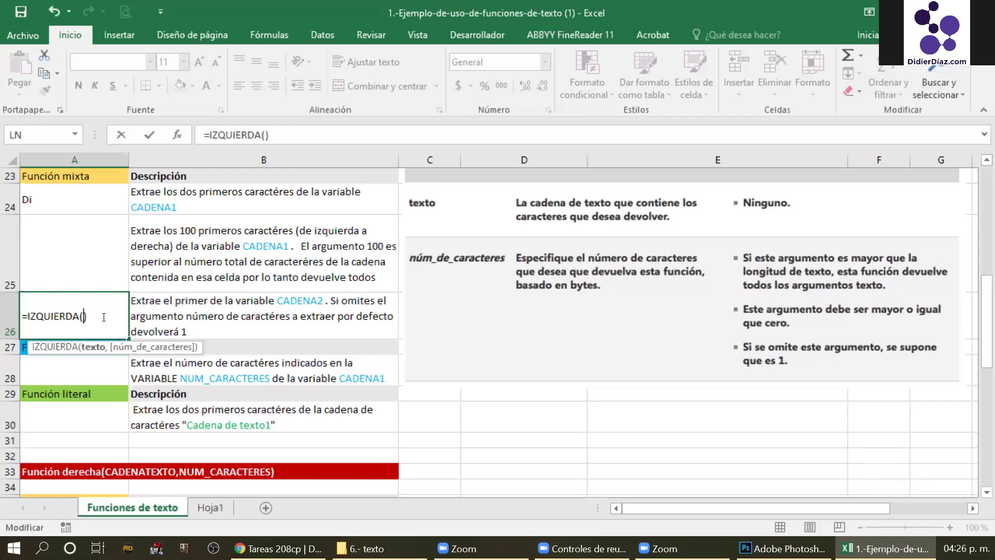
click(189, 257)
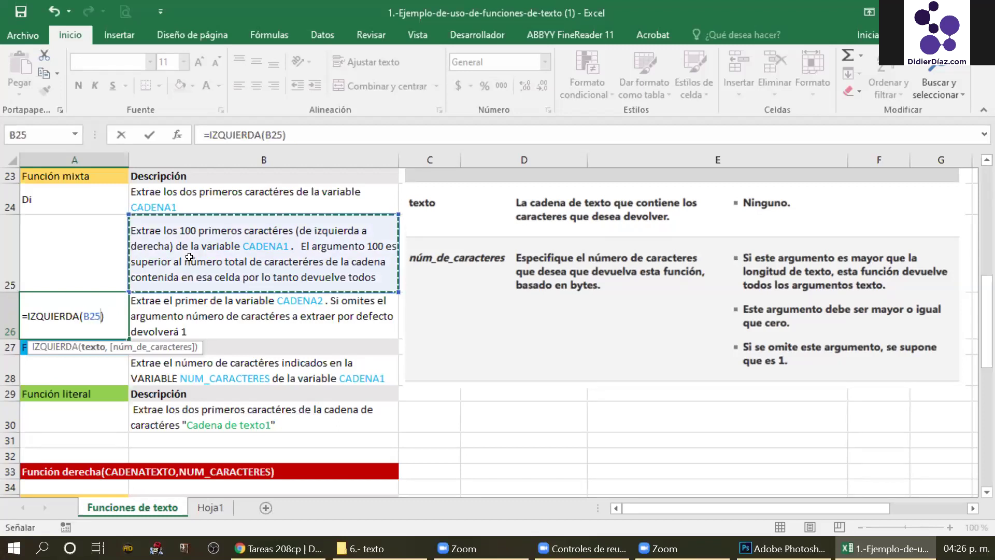
key(Return)
click(39, 316)
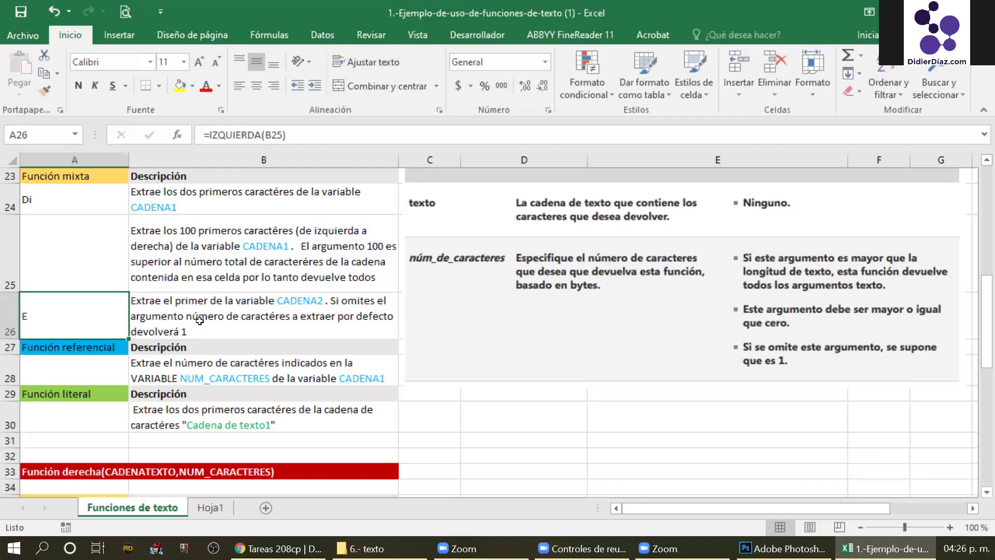
Read the B26 note on omitting the character count, and enter =IZQUIERDA(B25,1) in A26 for comparison.
double_click(341, 300)
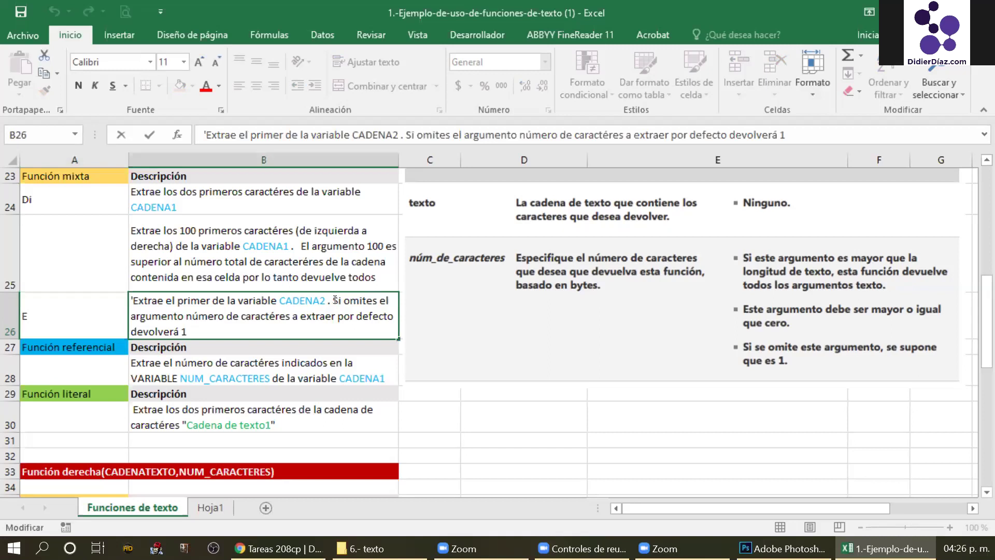
drag(335, 301, 333, 334)
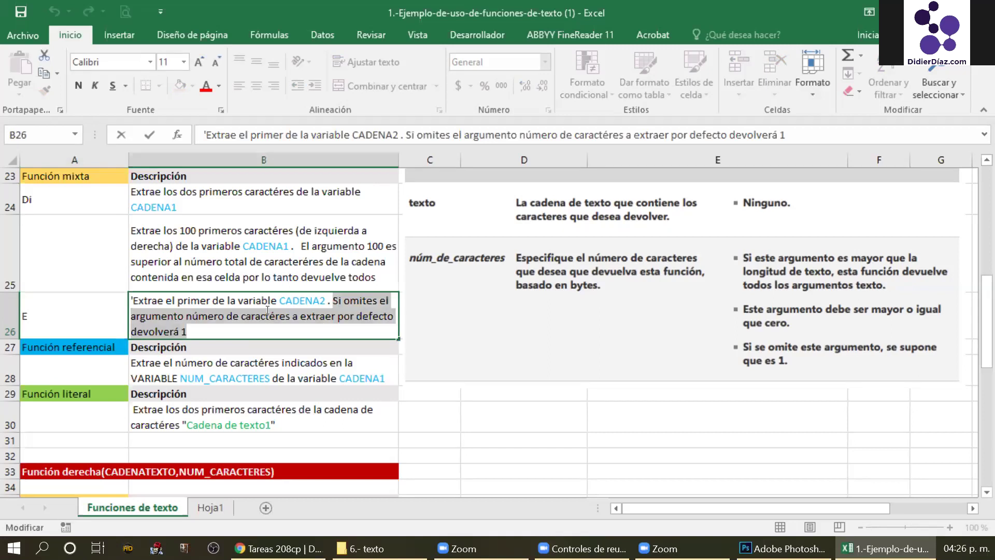
click(39, 314)
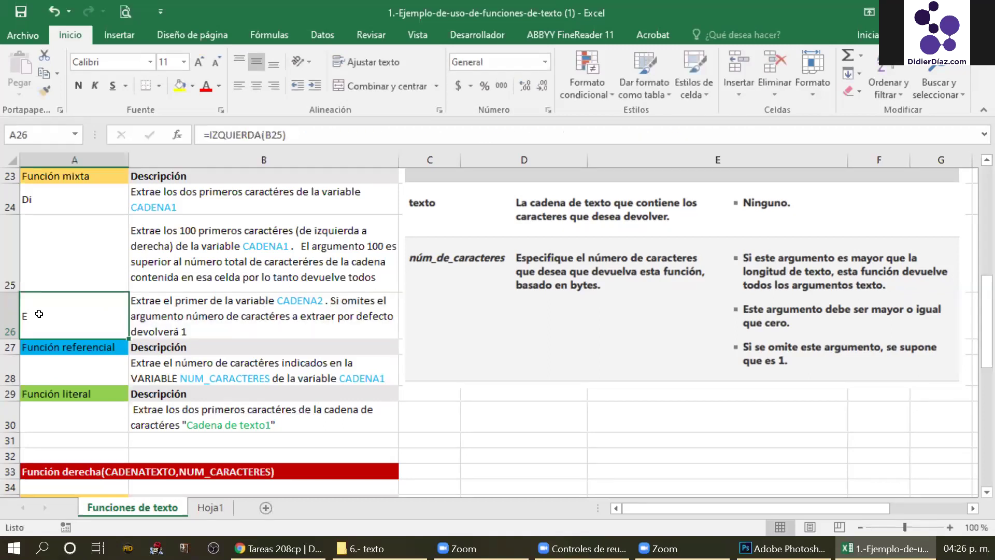
mouse_move(83, 311)
mouse_down()
mouse_move(78, 347)
mouse_move(84, 311)
mouse_up()
double_click(84, 311)
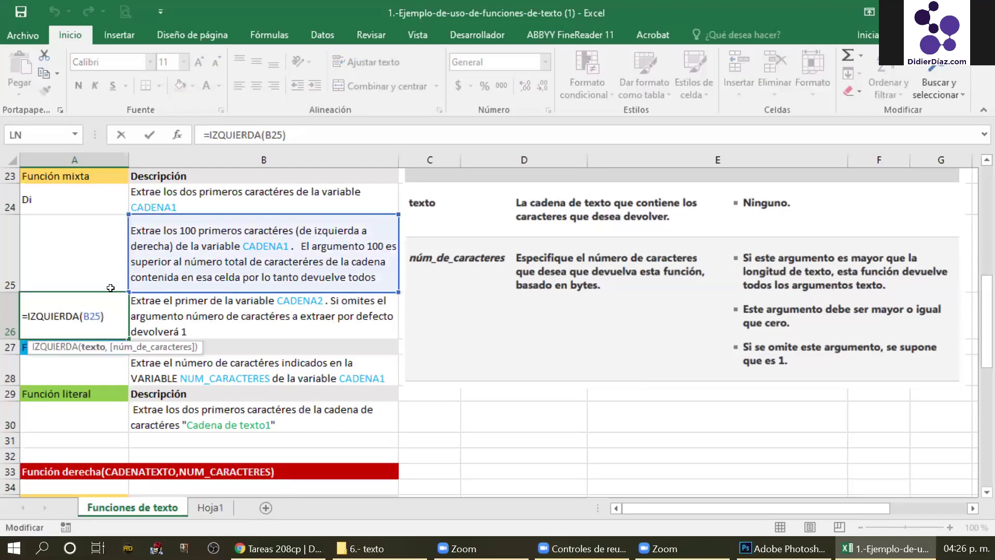
text(,1)
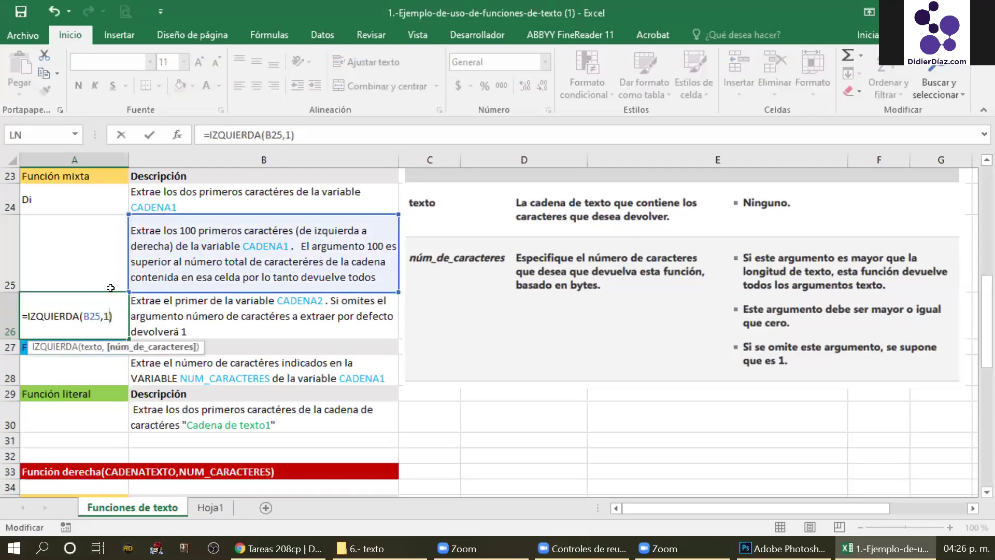
key(Return)
key(Up)
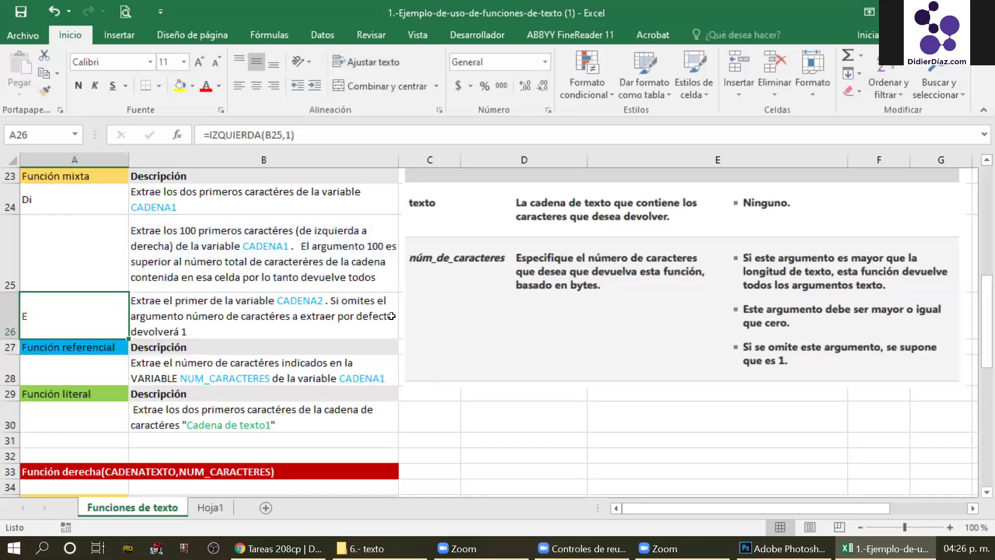
Remove the character count from A26's formula so that it reads =IZQUIERDA(B25).
double_click(119, 319)
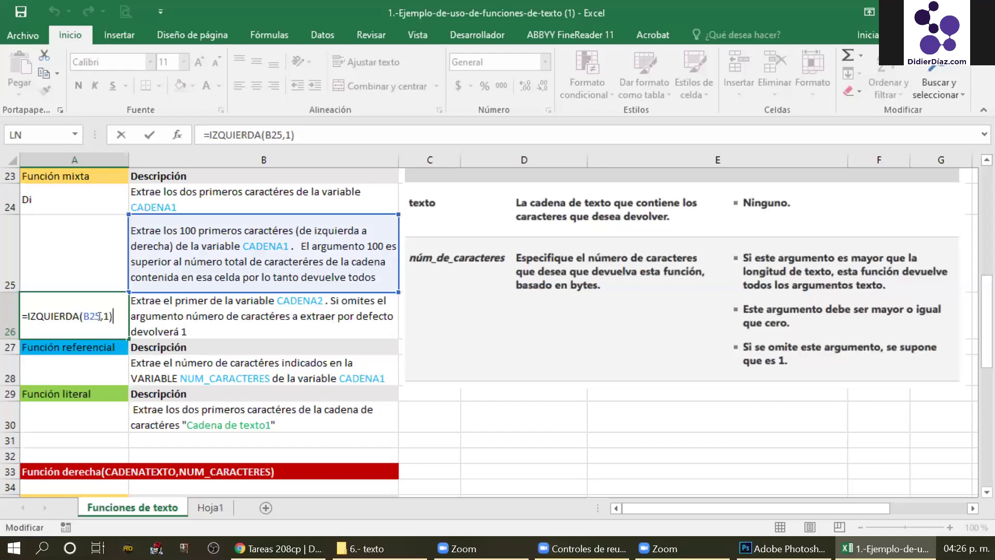
click(101, 317)
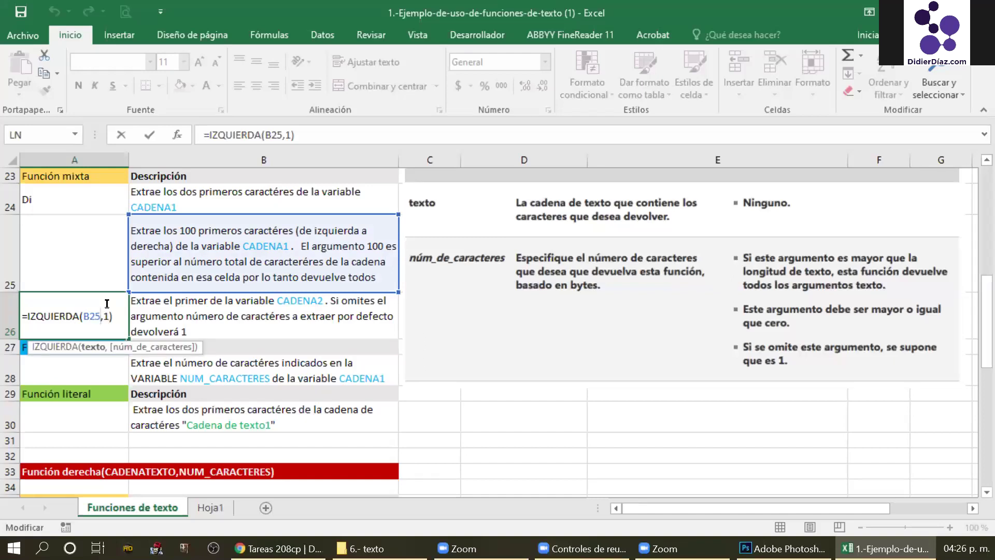
key(Delete)
key(Delete)
key(Return)
click(106, 303)
Add a character count of 0 to A26's formula, making it =IZQUIERDA(B25,0).
double_click(105, 303)
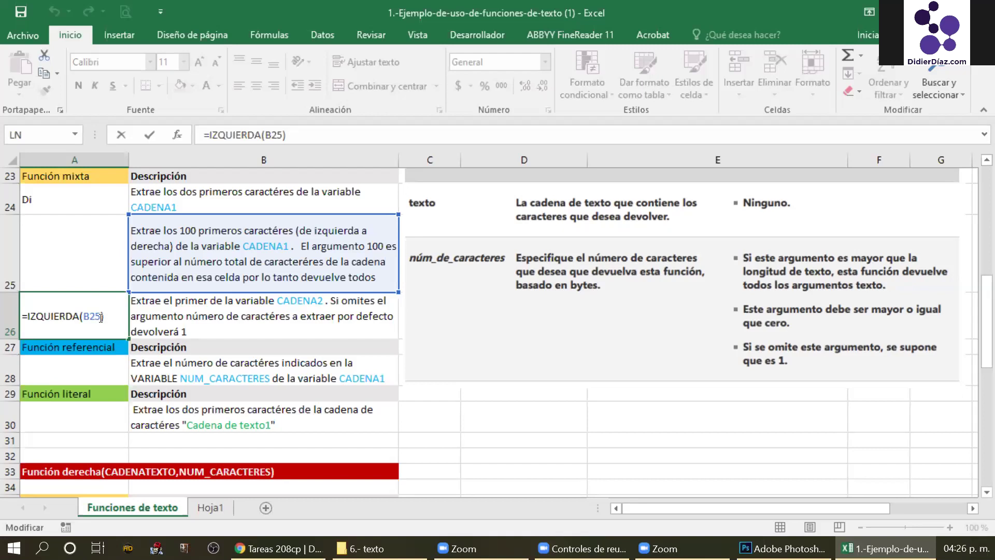
click(100, 317)
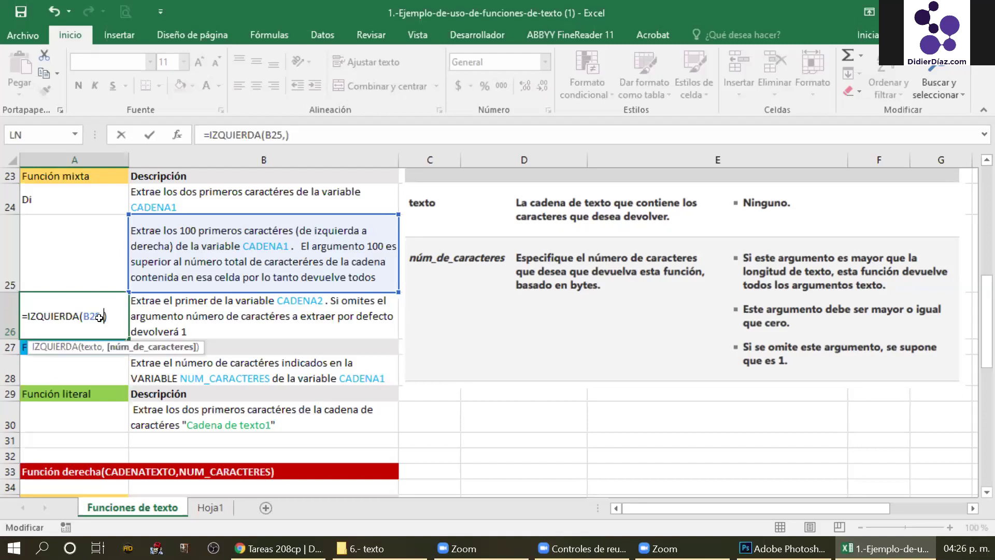
key(Return)
click(99, 318)
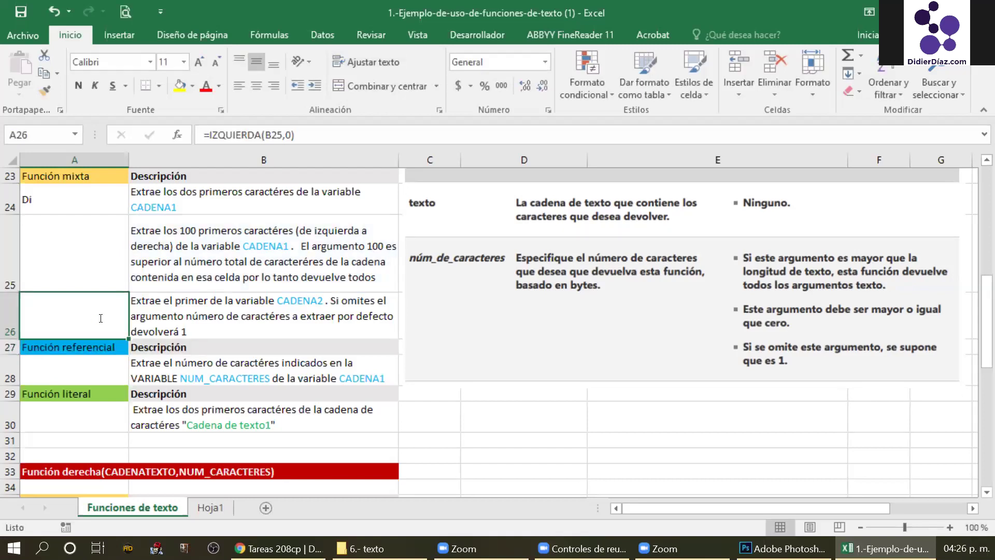
Try a character count of -1 in A26's IZQUIERDA formula, and clear the cell.
double_click(100, 316)
key(Right)
key(Delete)
text(-1)
key(Return)
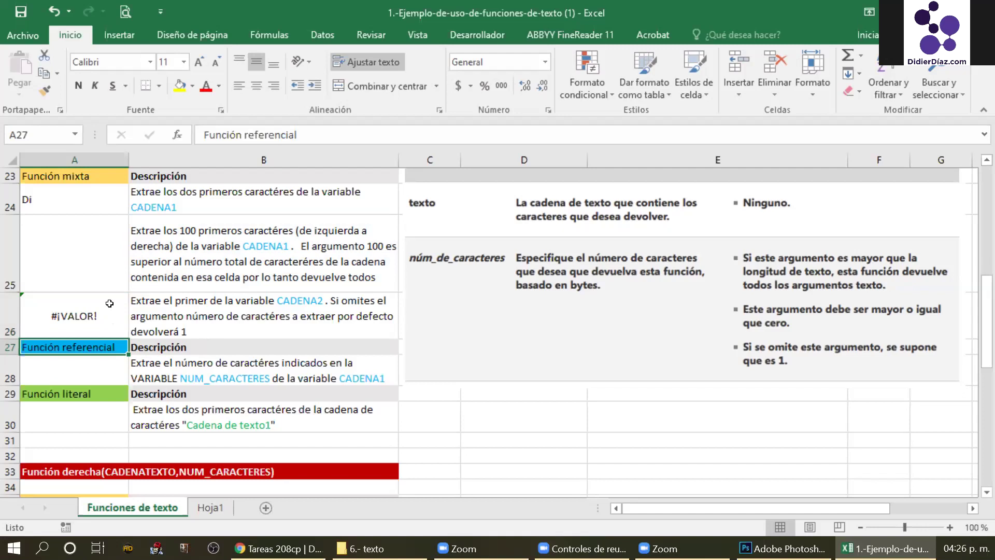
click(111, 302)
key(Delete)
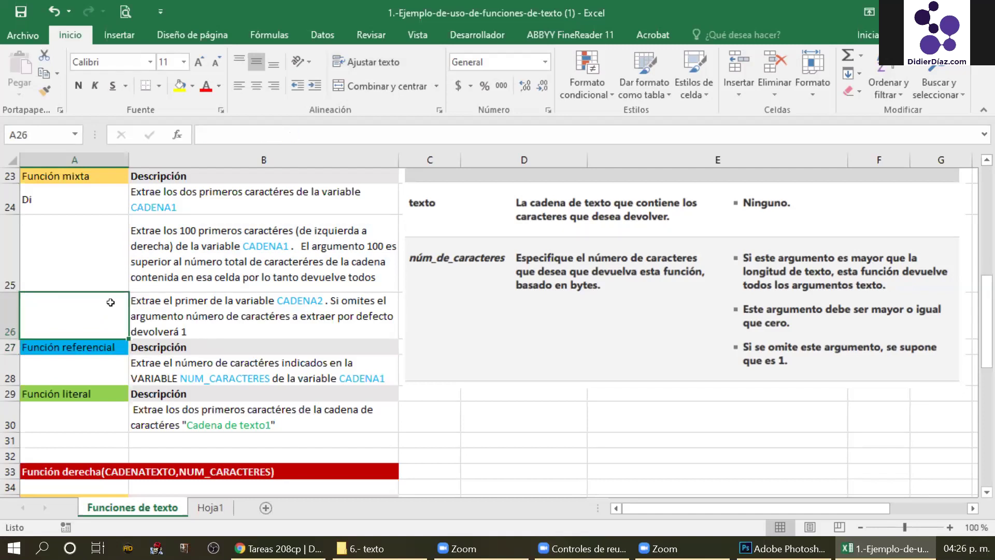
Review the IZQUIERDA referential task in B28 and the argument table with its comments on núm_de_caracteres.
click(280, 373)
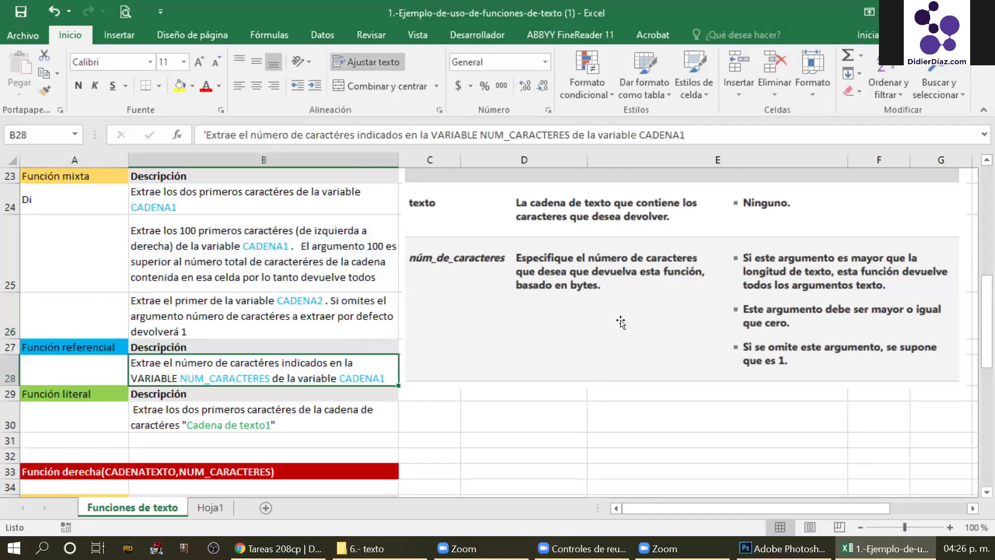
scroll(620, 322, up, 1)
click(577, 236)
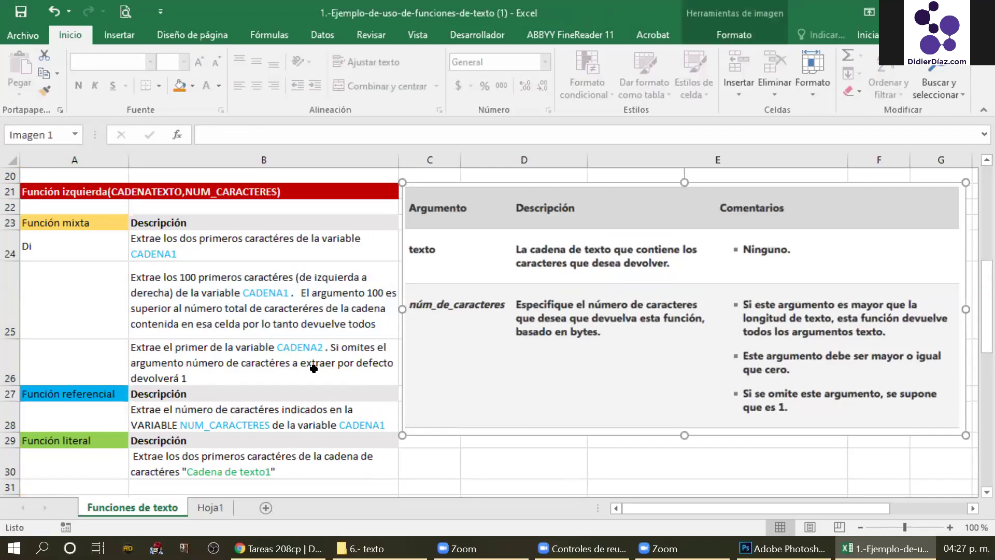
key(Escape)
scroll(313, 368, down, 2)
scroll(109, 193, down, 2)
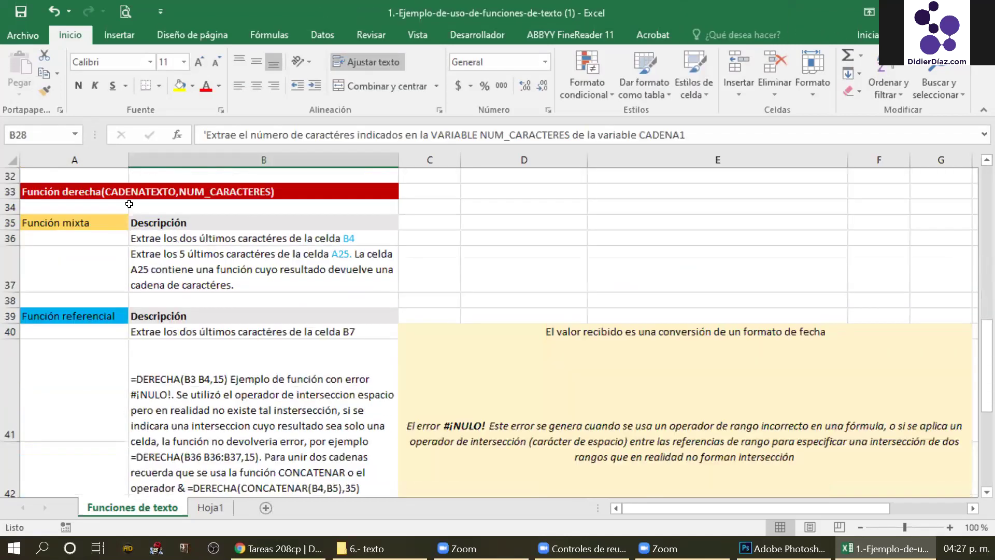
scroll(267, 296, up, 3)
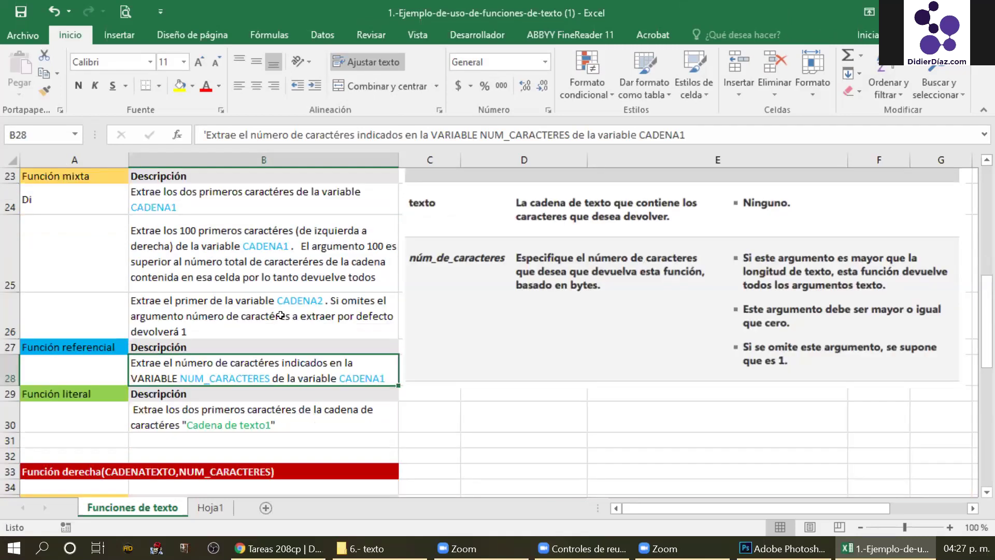
Examine the mixed DERECHA tasks in B36 and B37, which ask for the last two characters of B4 and last five of A25.
scroll(460, 360, down, 1)
scroll(474, 344, down, 1)
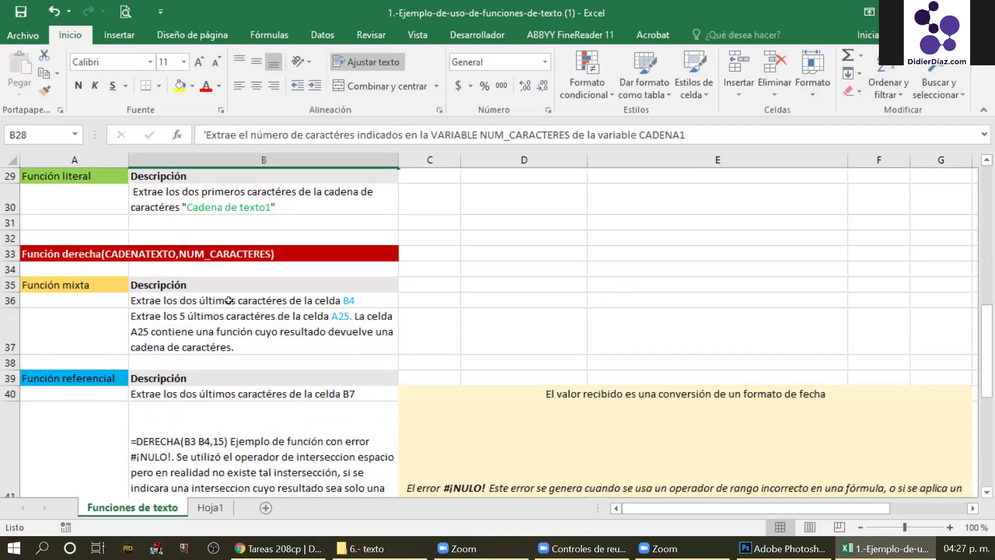
double_click(194, 301)
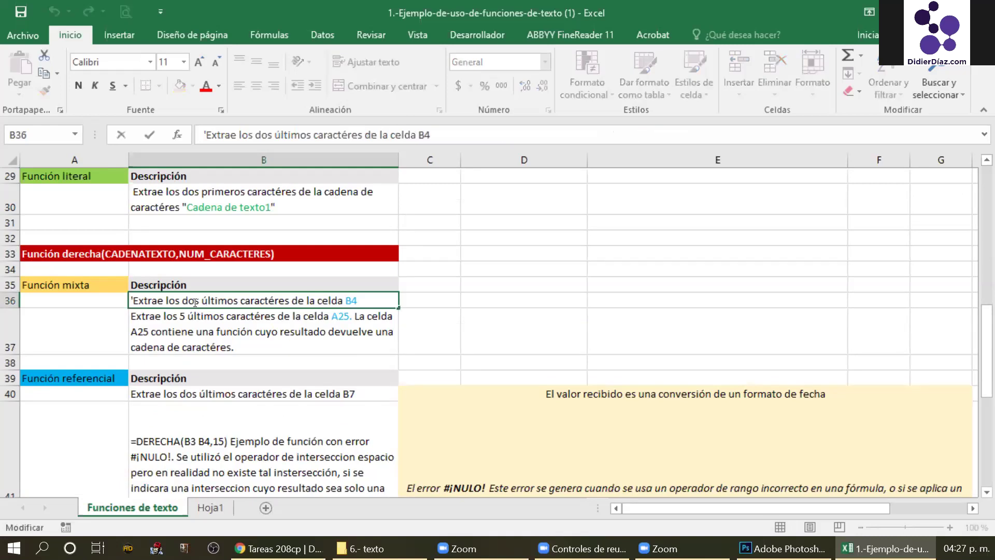
drag(183, 300, 239, 300)
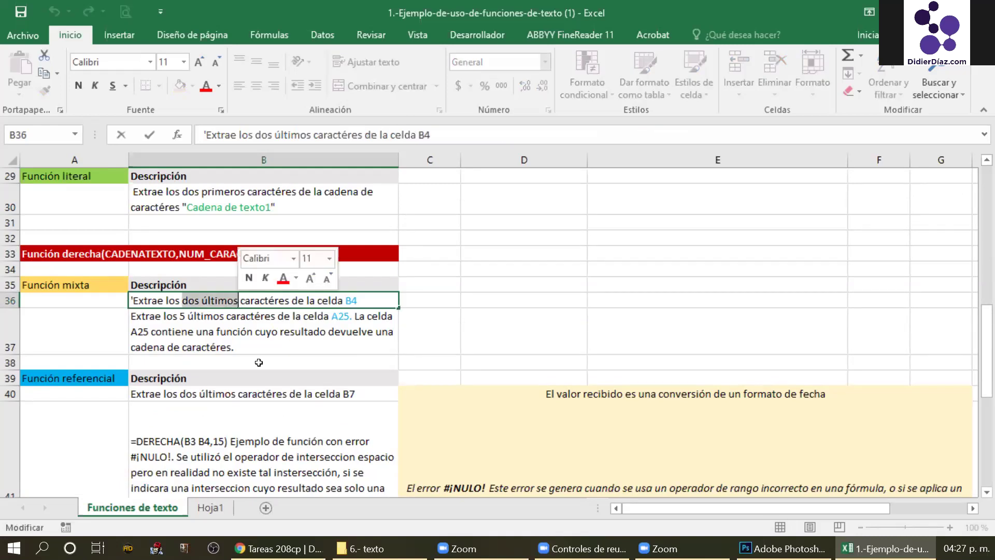
click(273, 337)
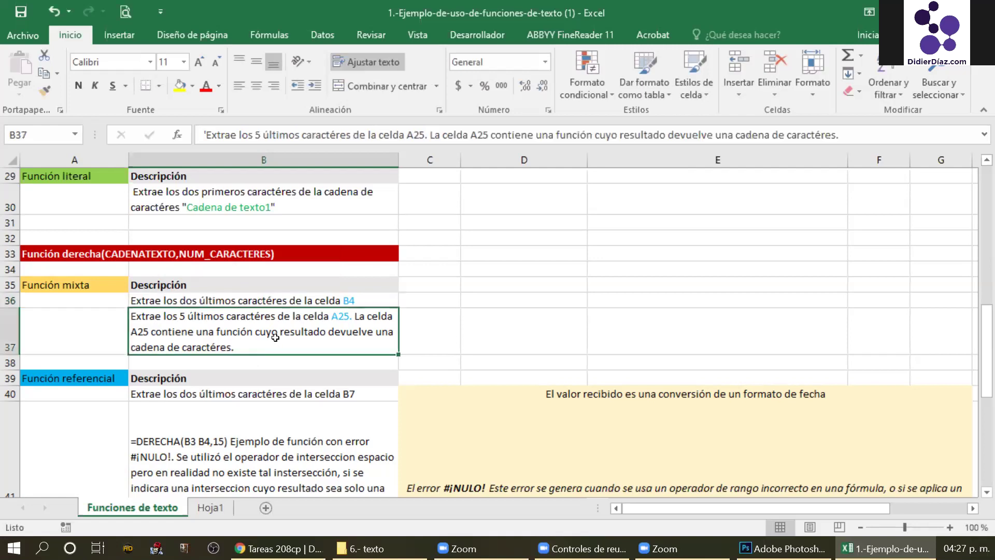
click(479, 333)
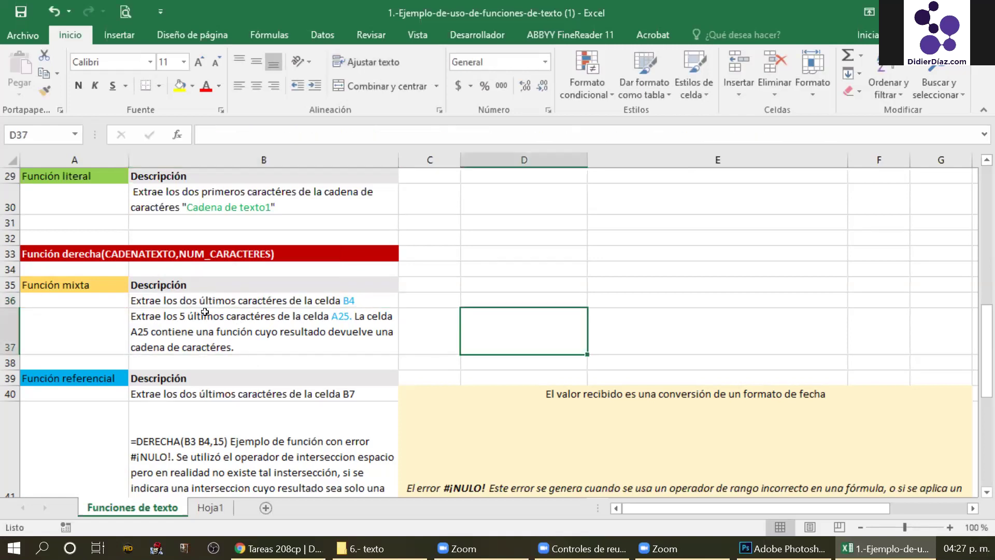
click(24, 302)
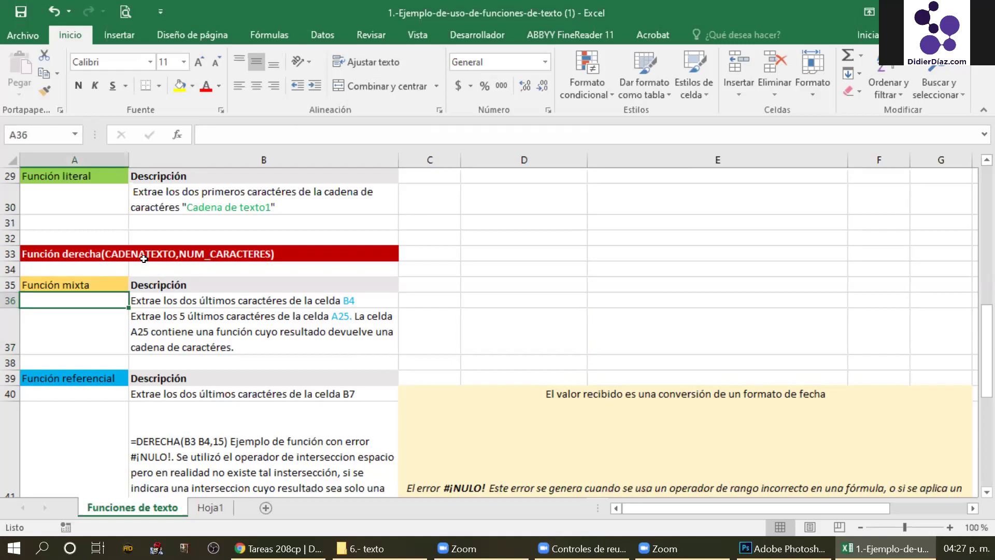
click(241, 329)
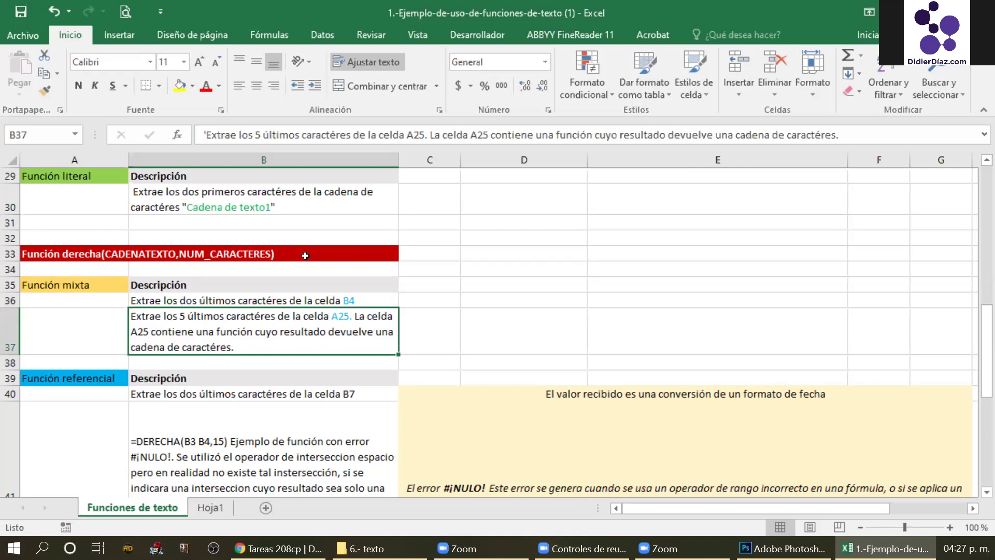
Look through the DERECHA referential examples from row 40 and the literal tasks from row 45, with their error notes.
scroll(305, 258, down, 1)
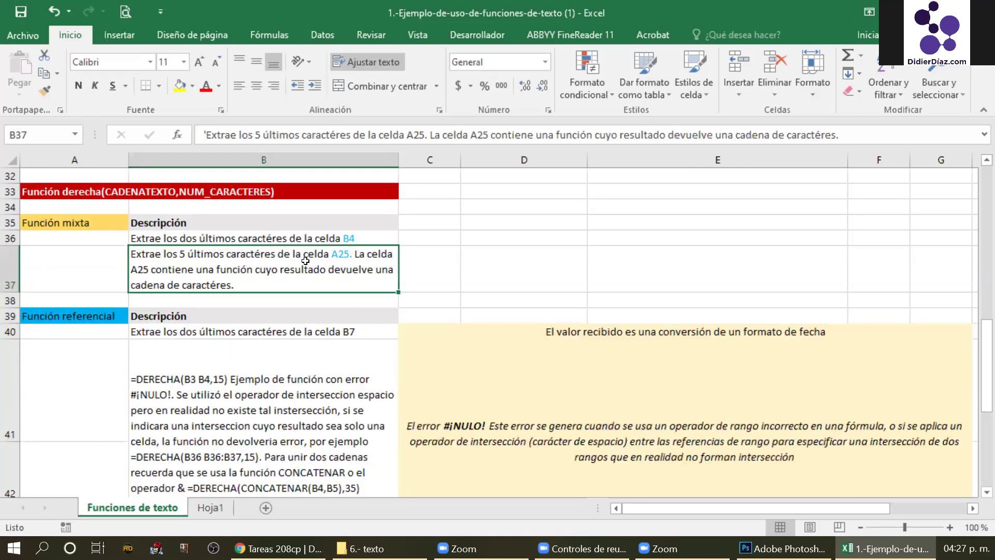
click(447, 255)
scroll(446, 255, down, 2)
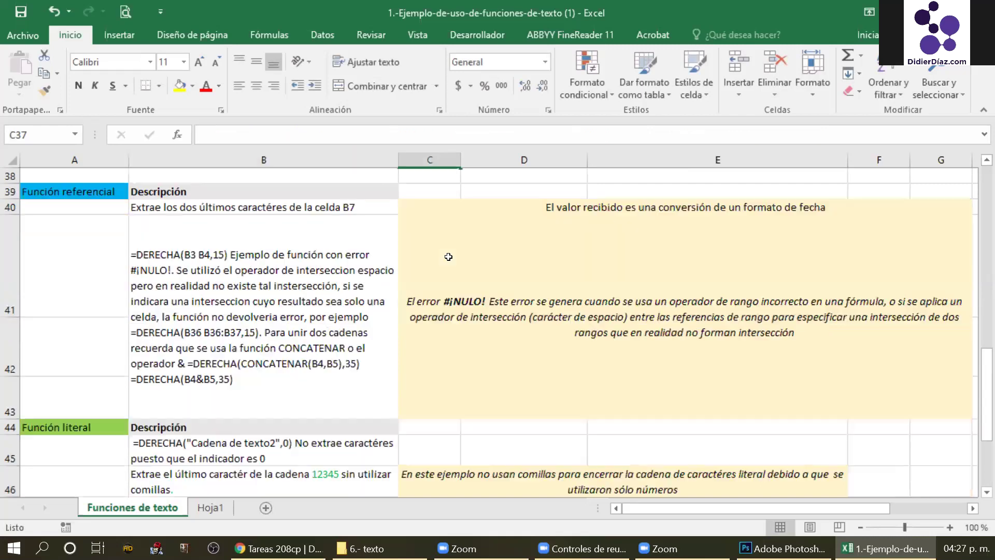
click(279, 283)
scroll(279, 283, down, 1)
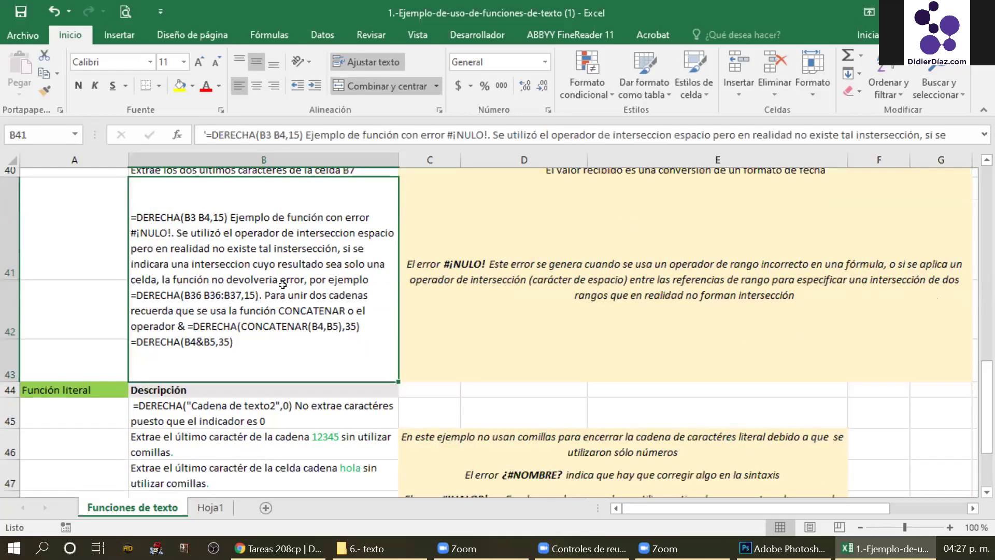
scroll(306, 300, down, 3)
scroll(415, 393, up, 3)
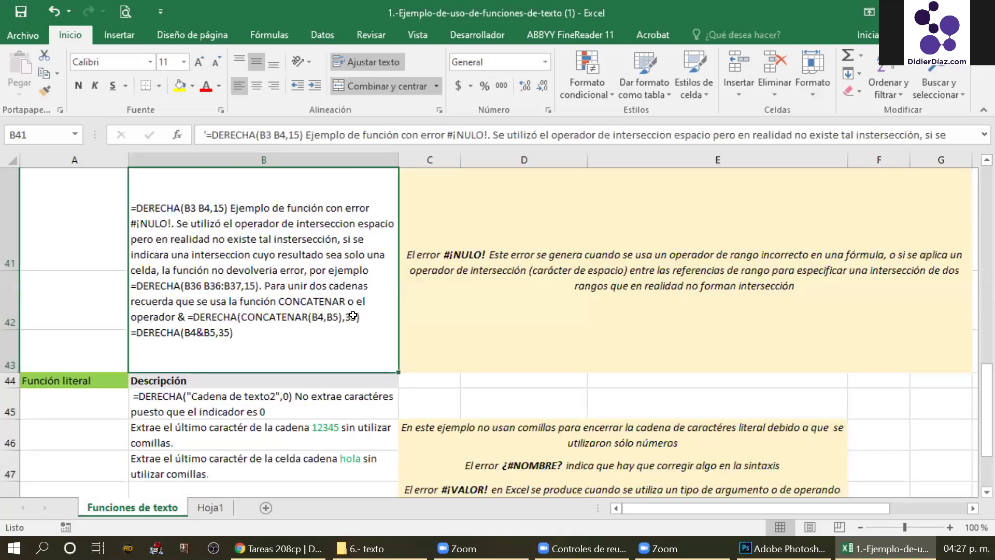
scroll(363, 322, up, 1)
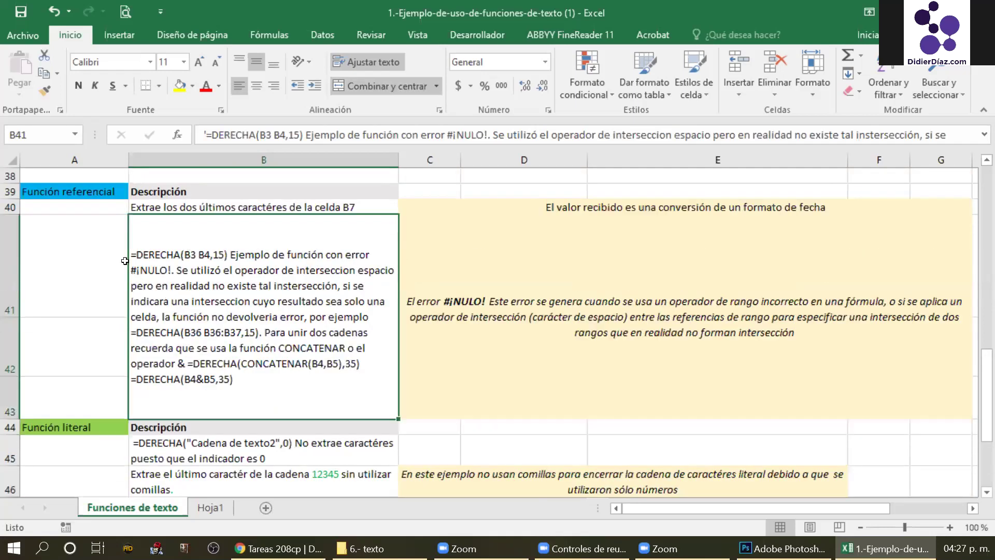
Copy the example formula =DERECHA(B3 B4,15) from the description in B41 and enter it in A41.
click(100, 259)
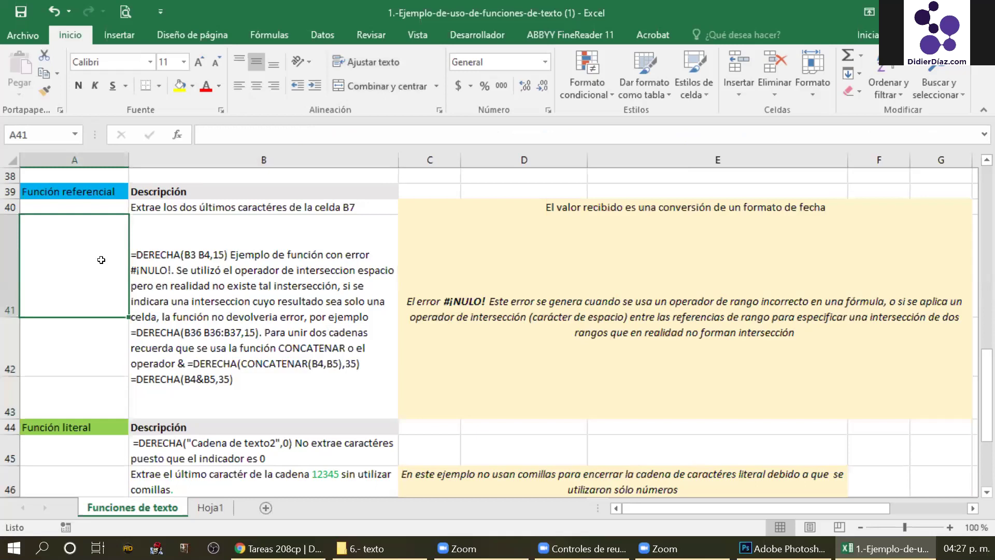
click(197, 251)
double_click(141, 254)
double_click(180, 256)
shift+click(234, 256)
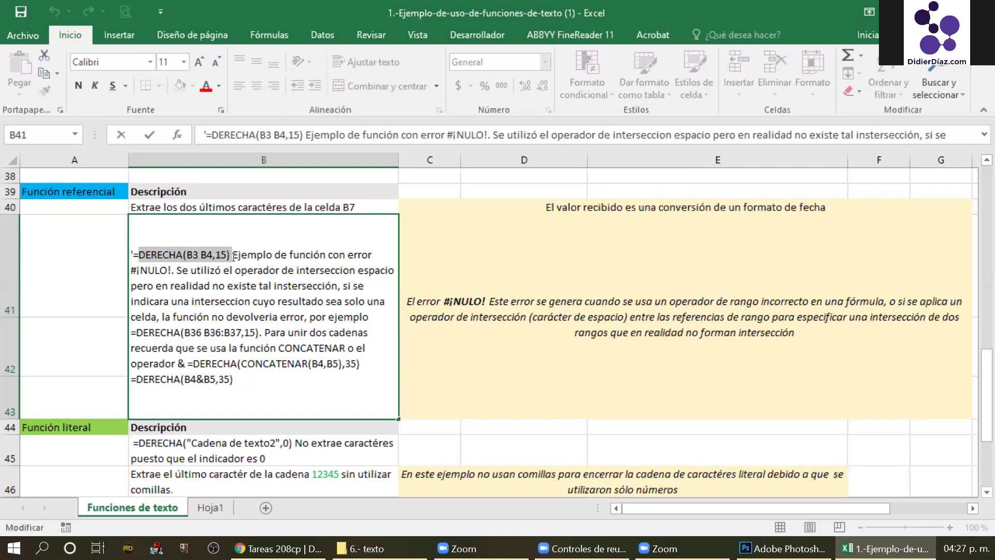
shift+click(228, 255)
drag(229, 255, 135, 253)
key(ctrl+c)
double_click(77, 254)
key(ctrl+v)
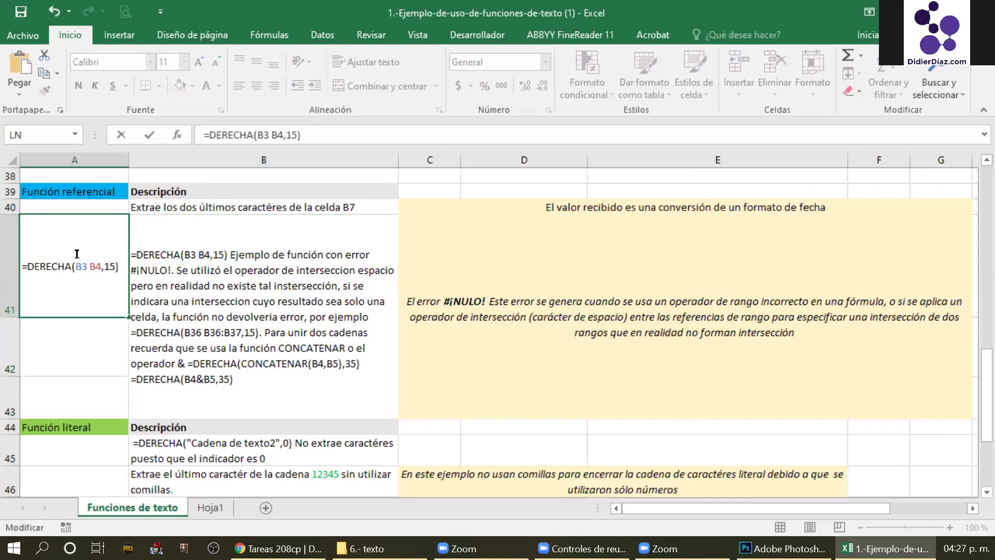
key(Return)
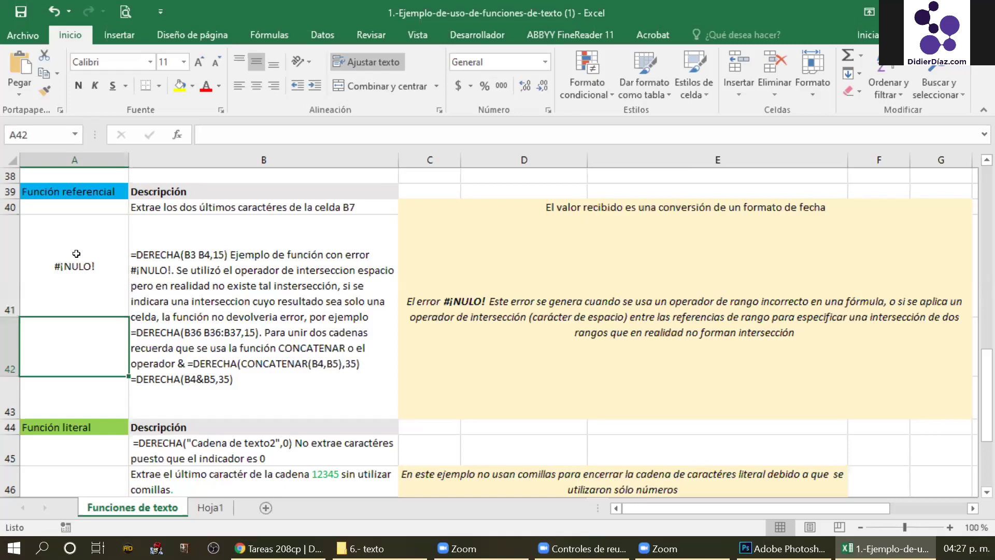
Inspect the B3 and B4 references and the space operator between them in A41's DERECHA formula.
click(77, 253)
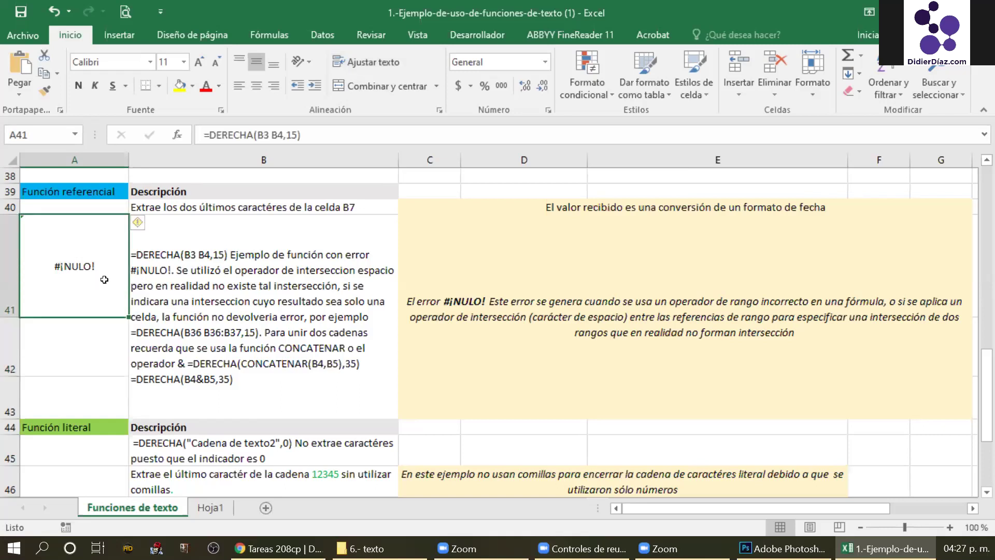
double_click(81, 268)
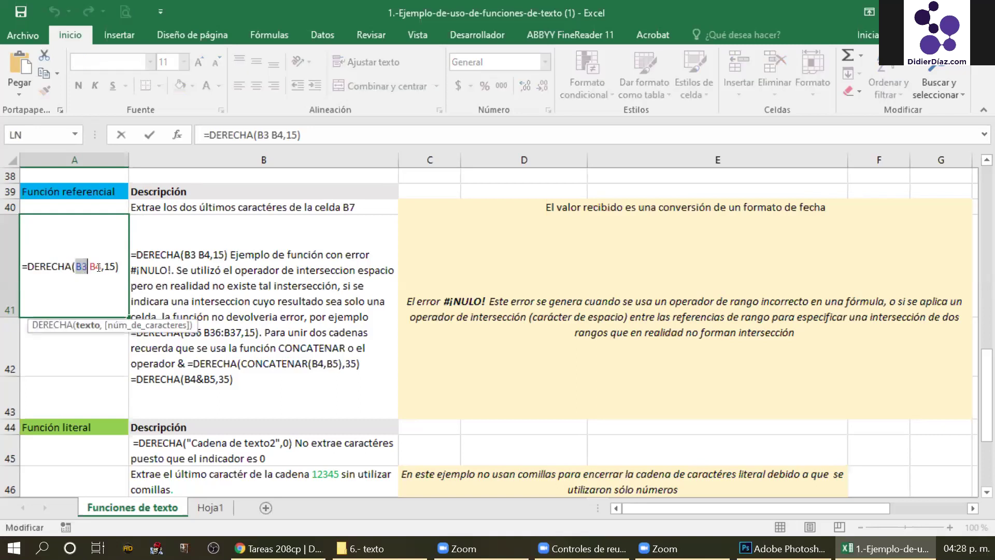
click(87, 266)
key(Right)
key(Right)
key(ctrl+Return)
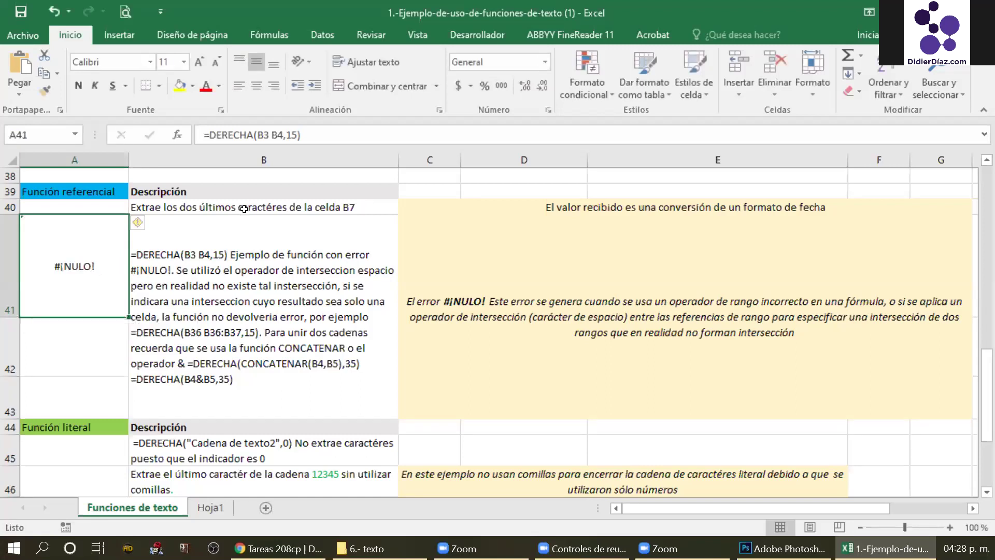
Examine cells B3 and B4 in the variable table to check for an intersection, and return to A41.
click(244, 209)
scroll(265, 236, up, 5)
scroll(265, 236, up, 7)
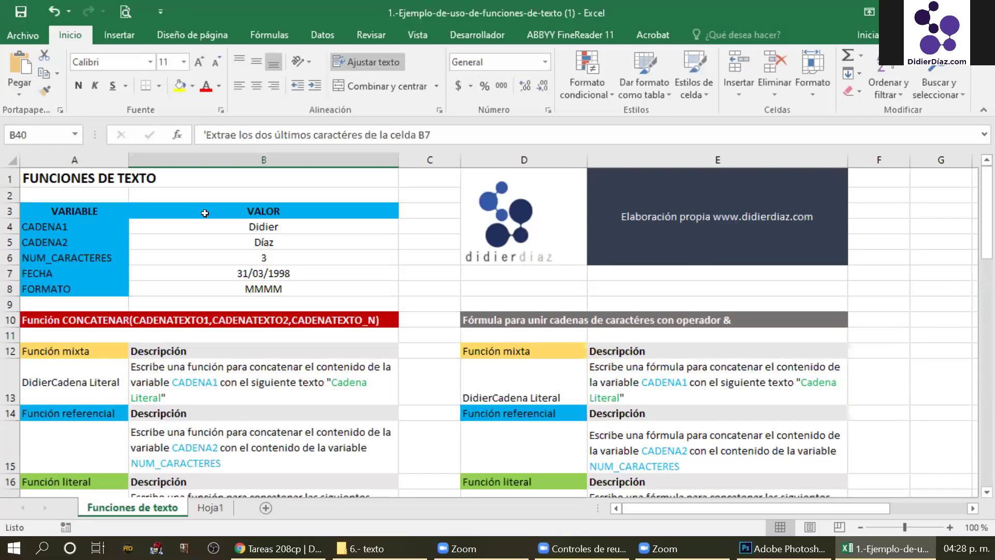
click(204, 219)
key(Up)
click(204, 226)
key(Up)
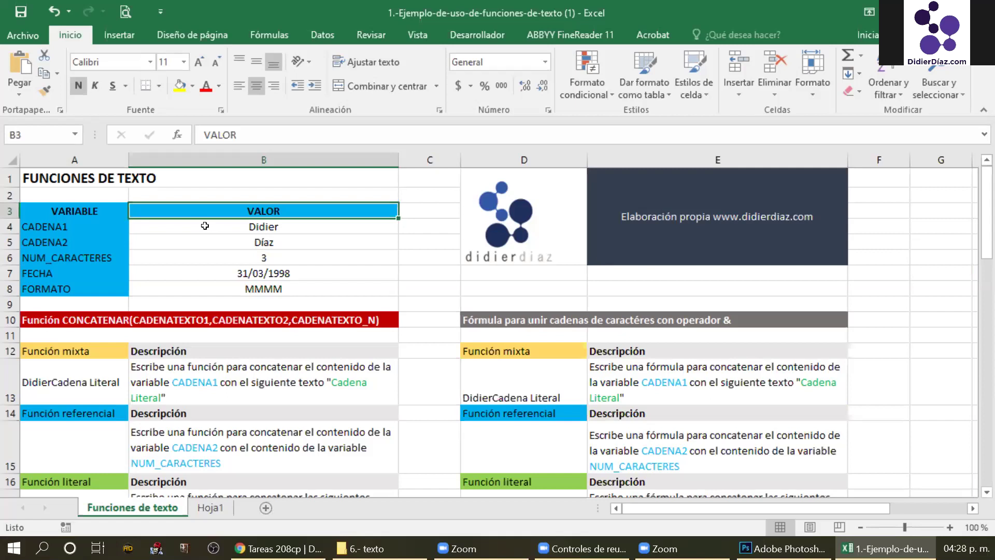
click(204, 226)
key(Up)
key(shift+Down)
key(shift+Down)
key(shift+Down)
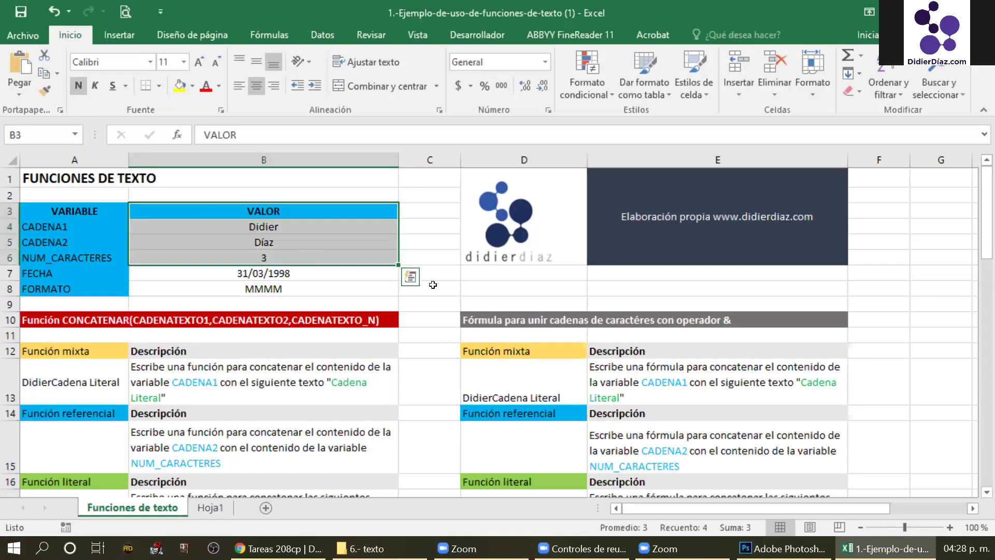
drag(356, 250, 354, 274)
click(326, 303)
scroll(321, 314, down, 4)
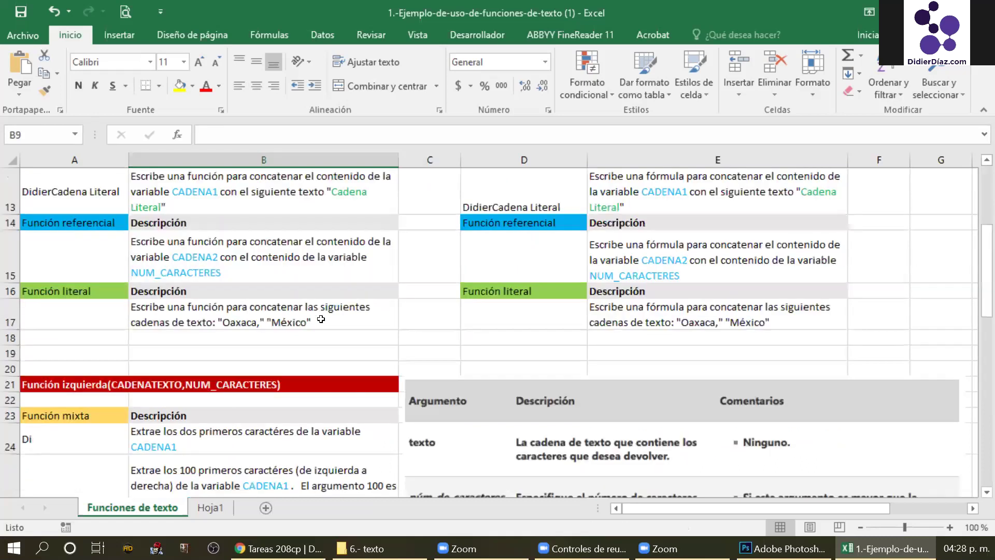
scroll(321, 319, down, 7)
scroll(84, 299, down, 1)
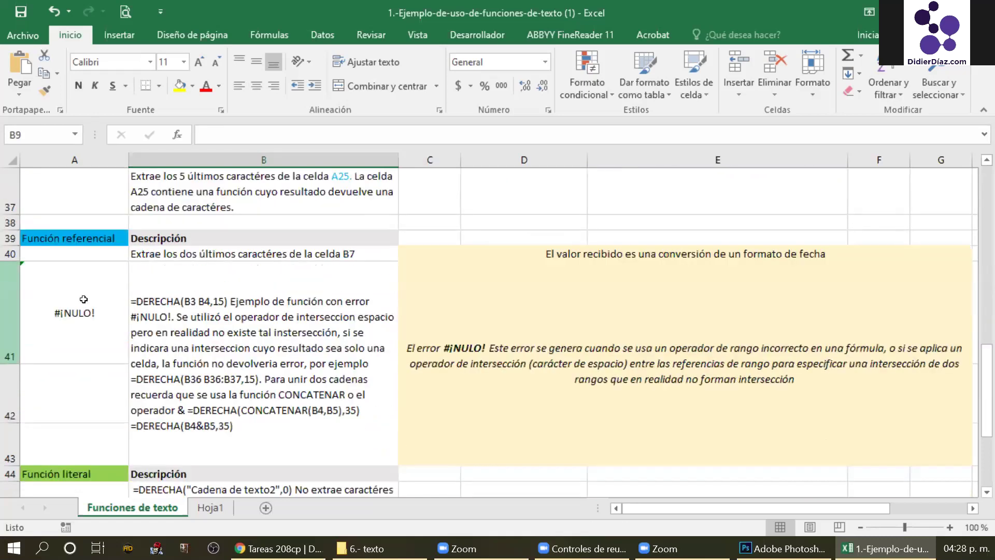
click(83, 299)
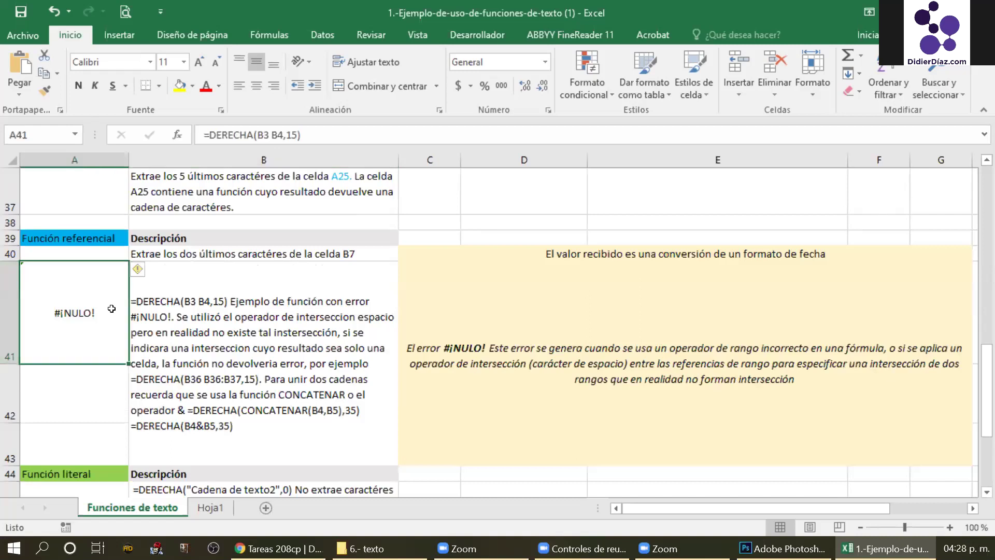
Copy the example formula =DERECHA(B36 B36:B37,15) from the description in B41 and enter it in A42.
click(191, 330)
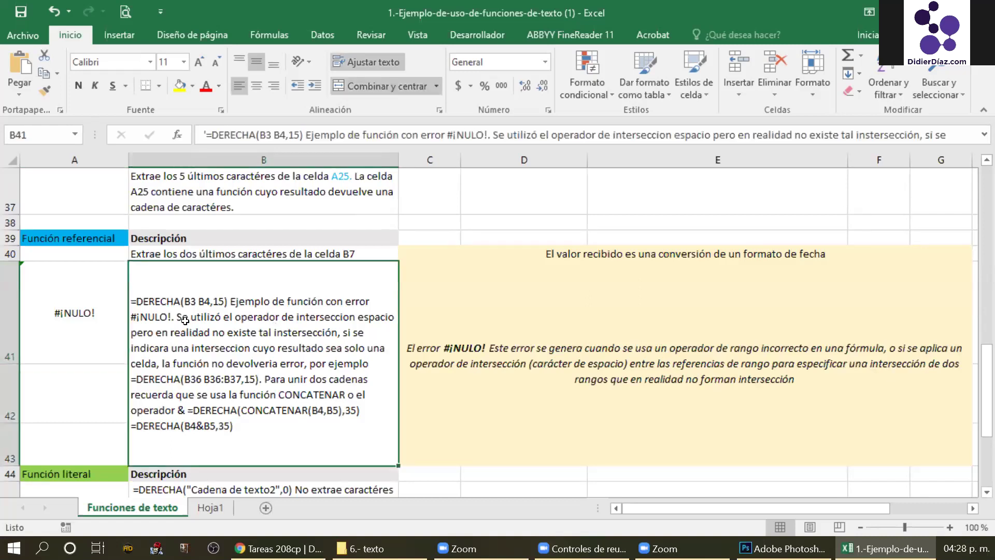
double_click(185, 321)
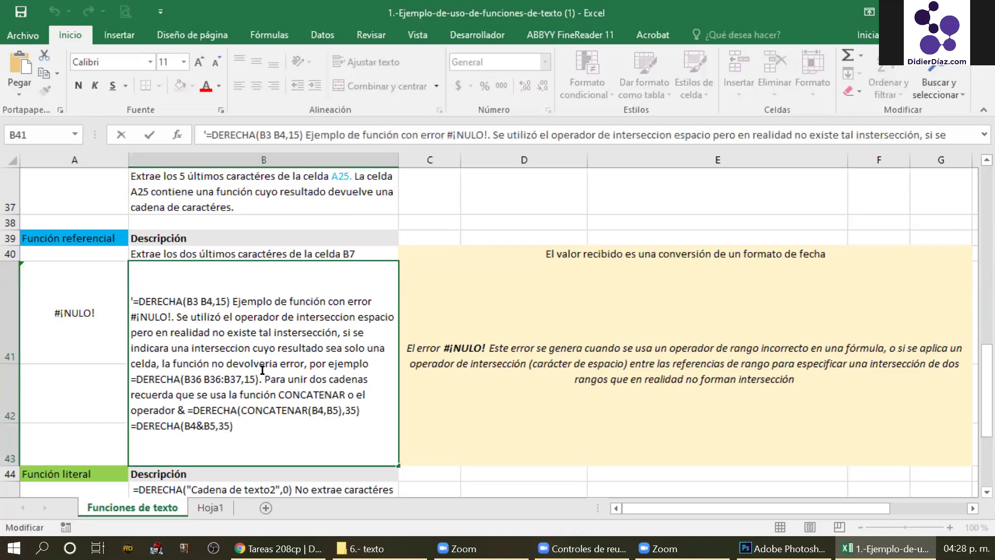
drag(258, 381, 128, 383)
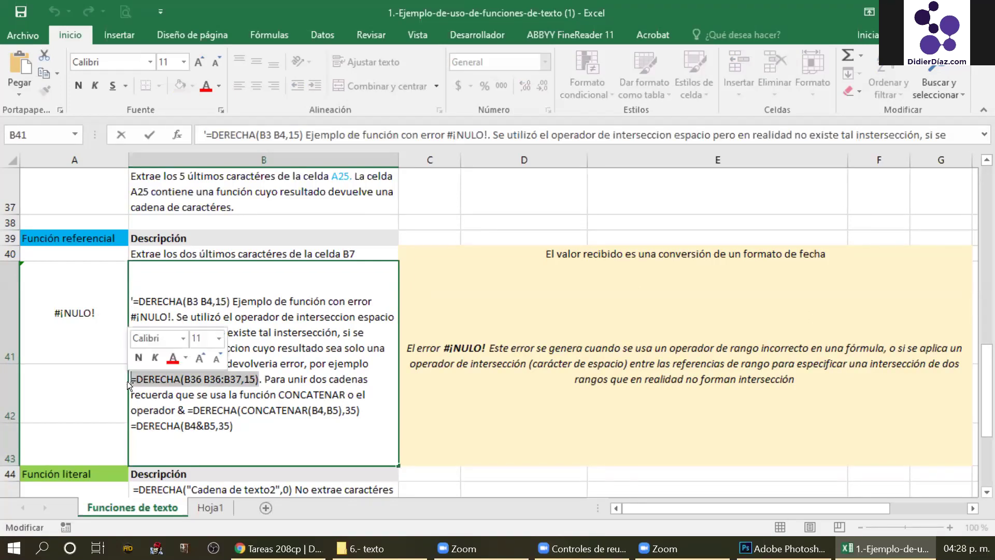
click(89, 372)
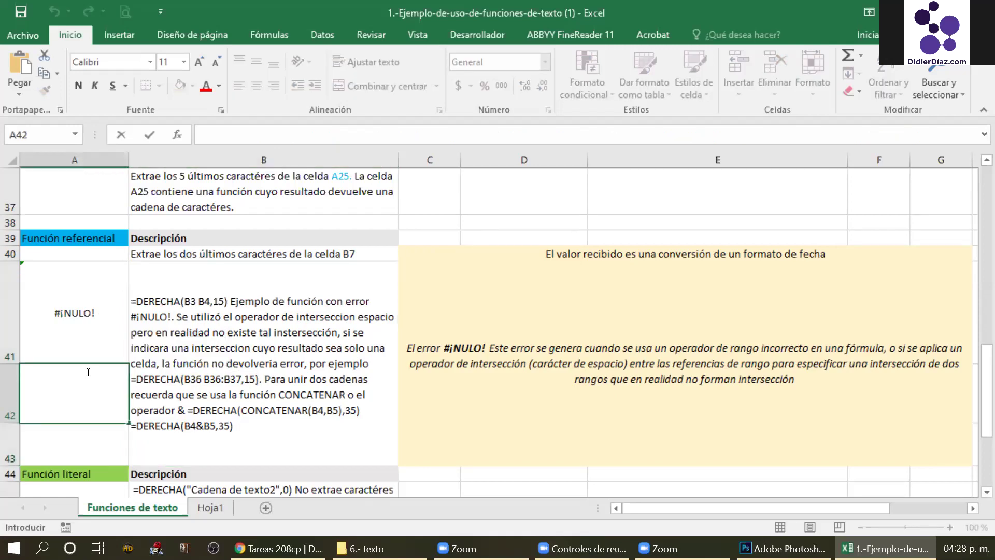
key(Return)
click(88, 372)
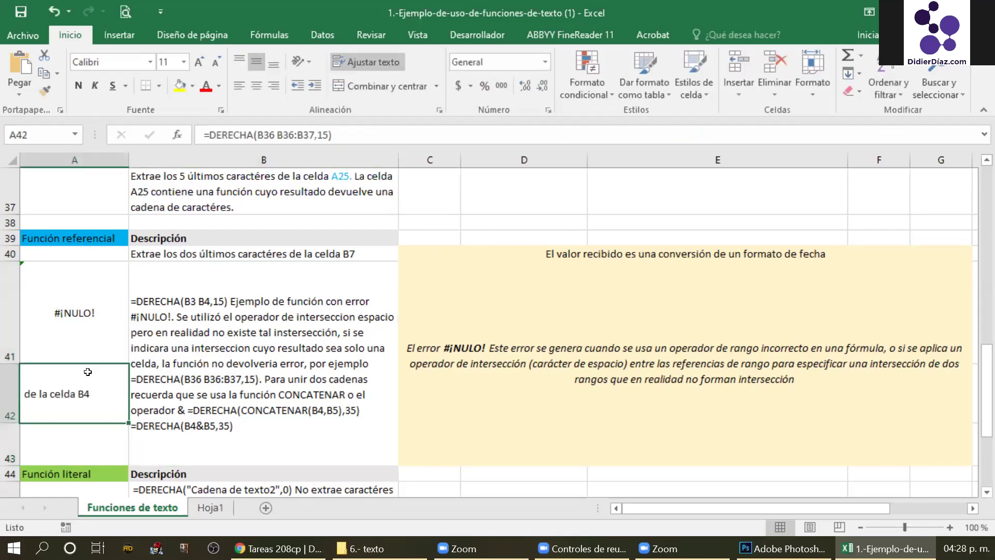
Inspect where B36 and B36:B37 intersect in A42's formula, along with its character count argument.
double_click(88, 372)
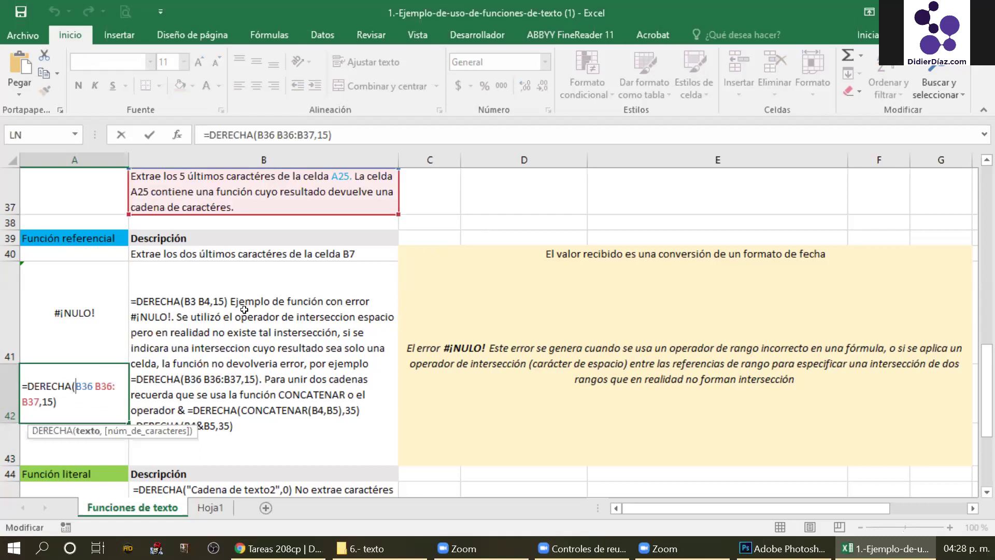
scroll(244, 310, up, 2)
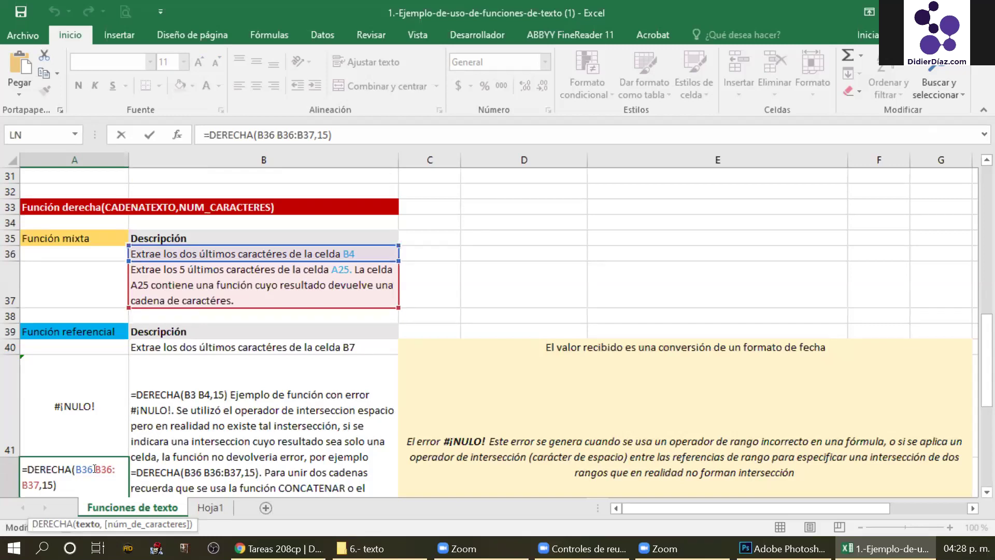
drag(375, 254, 378, 259)
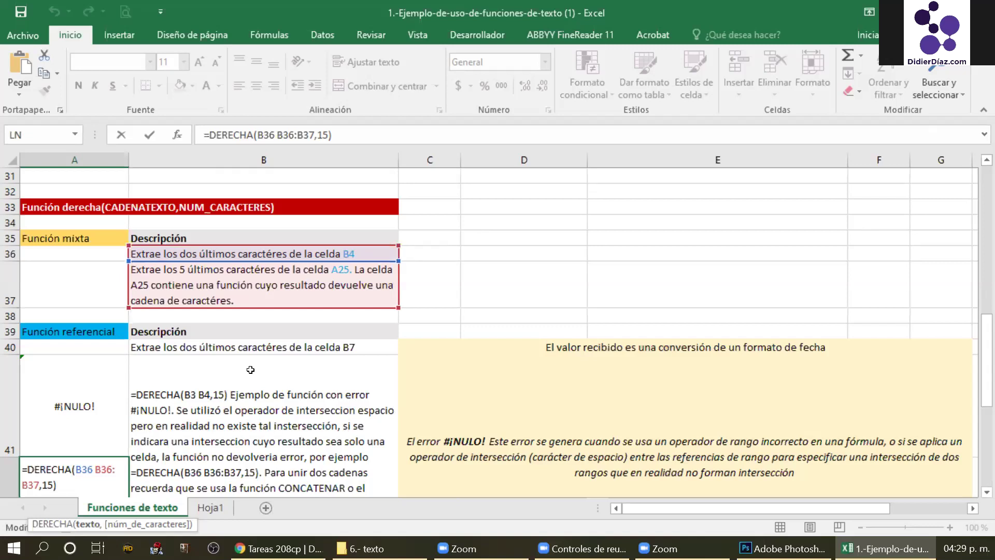
key(ctrl+Return)
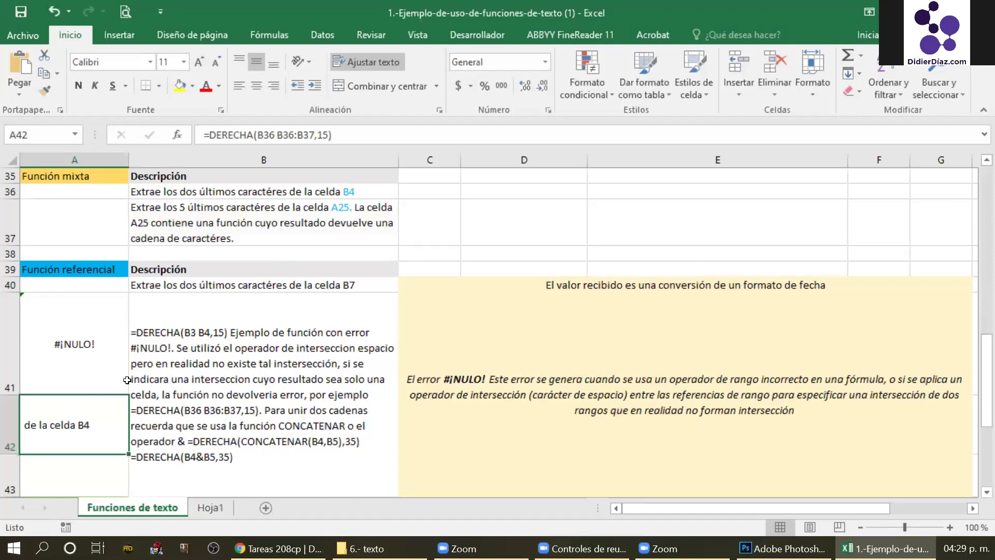
double_click(101, 416)
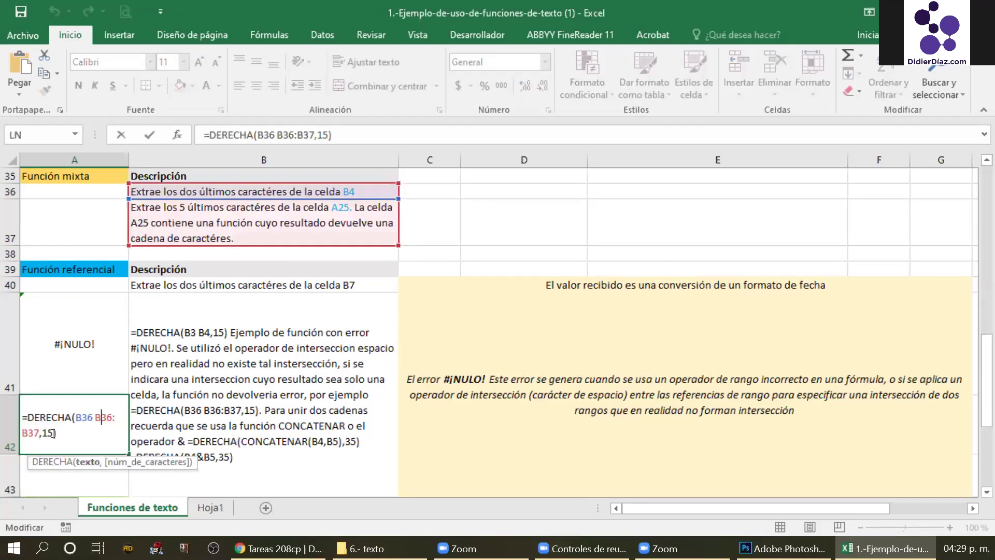
double_click(48, 433)
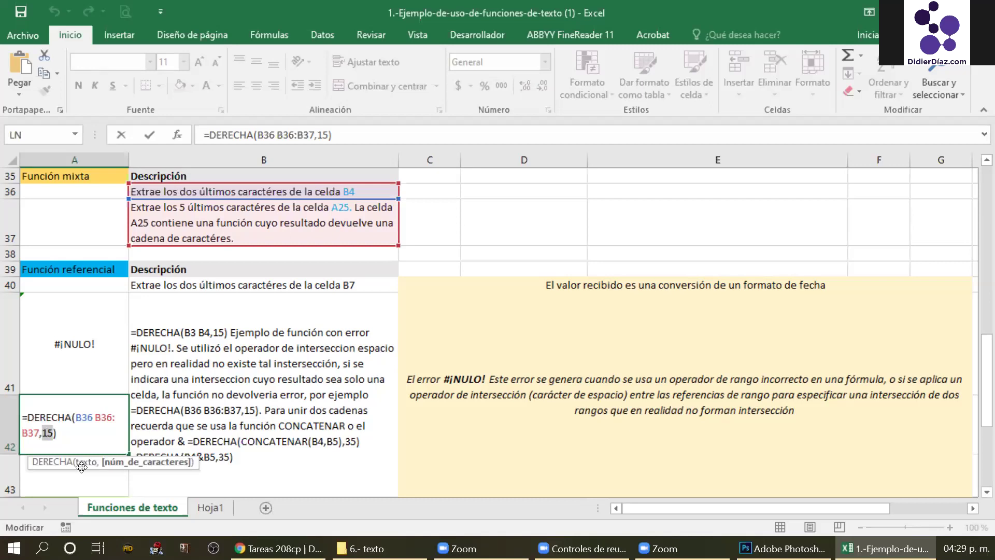
key(Escape)
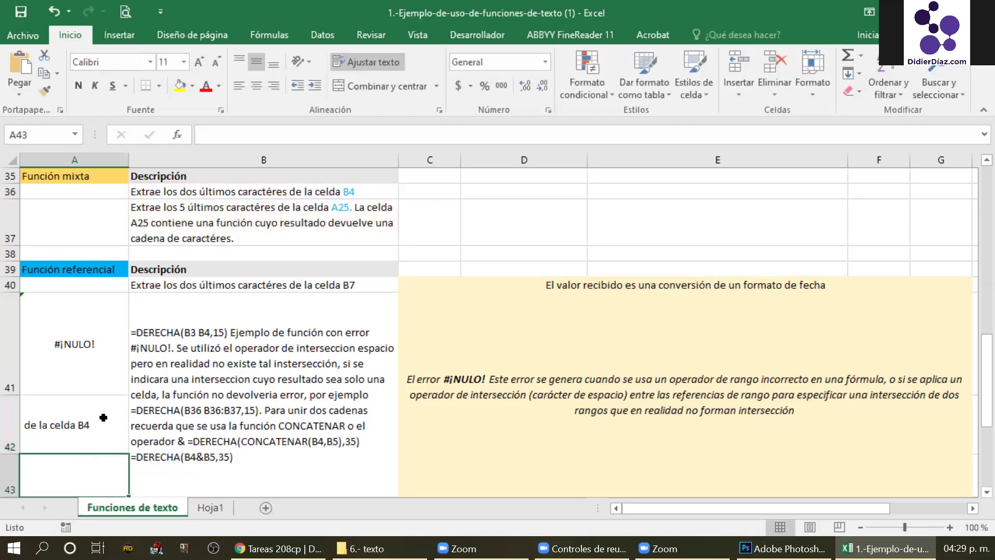
Change A42's first reference to a range so the formula reads =DERECHA(B36:B37 B36:B37,15).
click(309, 413)
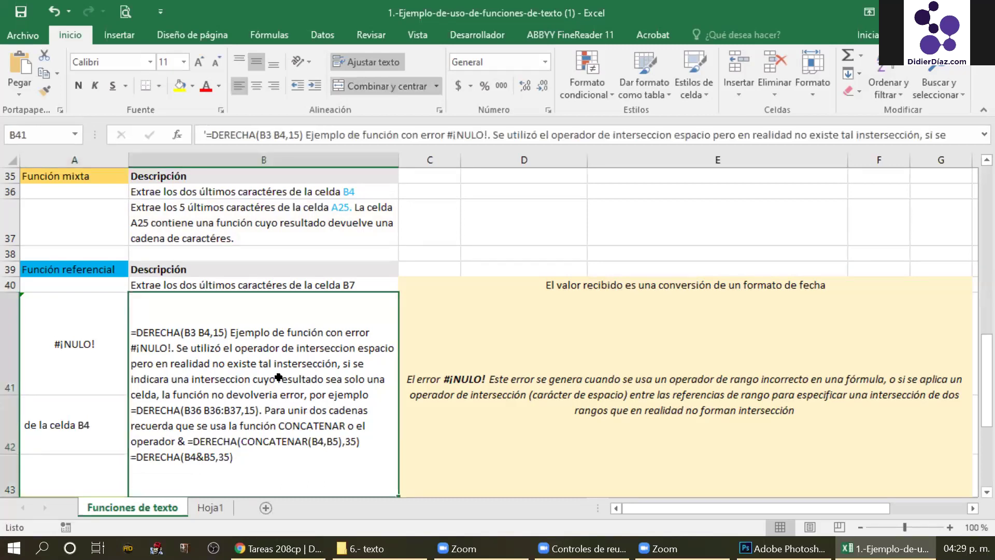
scroll(279, 377, down, 1)
double_click(291, 363)
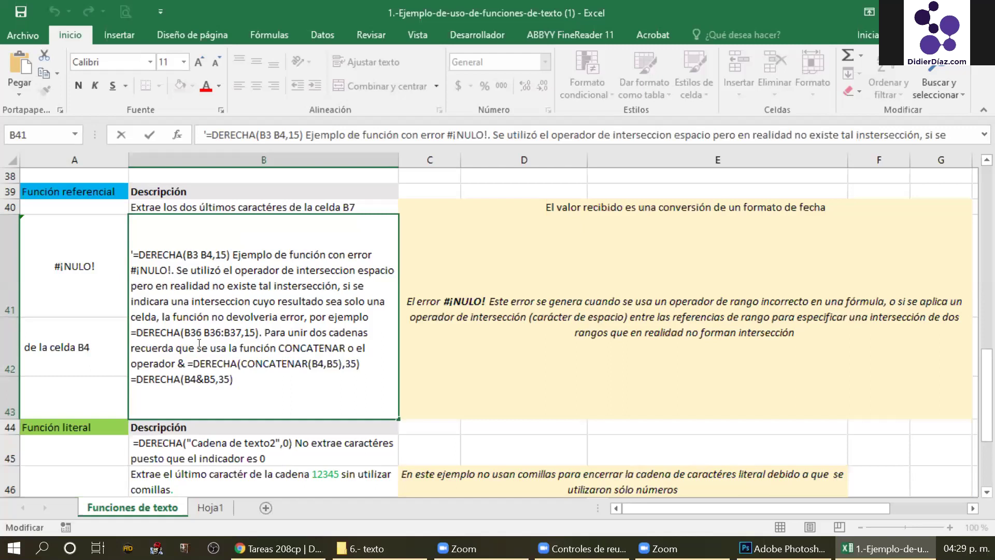
click(93, 349)
double_click(93, 348)
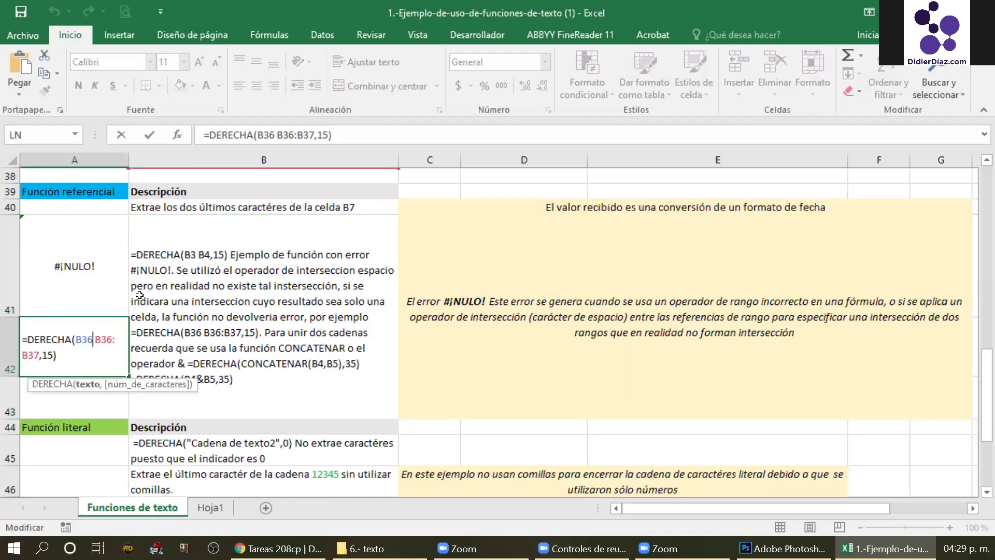
text(:)
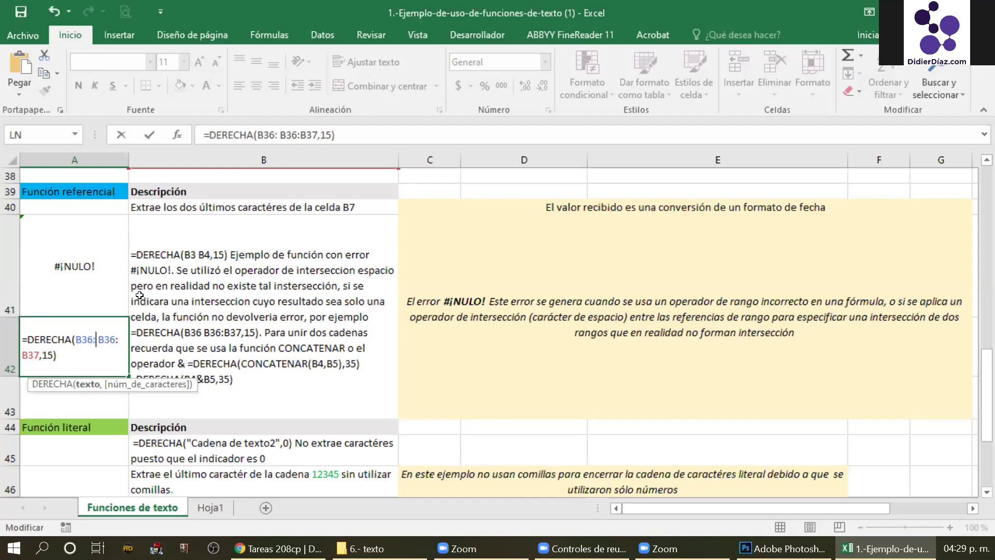
text(37)
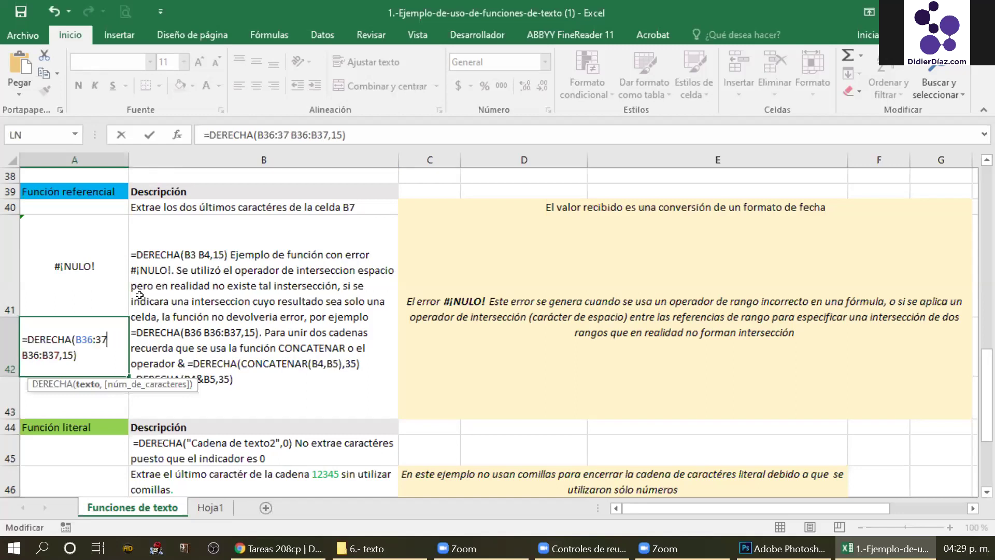
key(Left)
key(Left)
text(b)
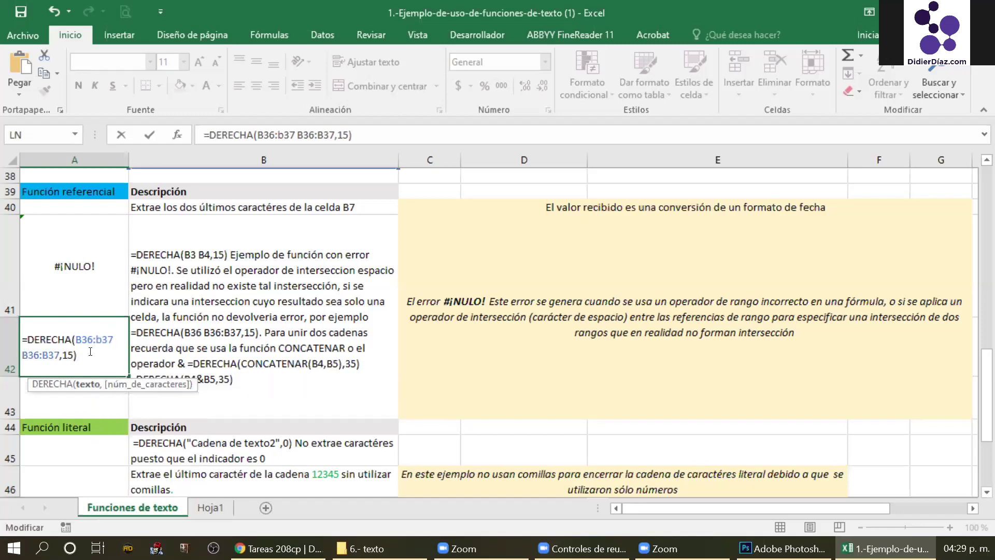
key(End)
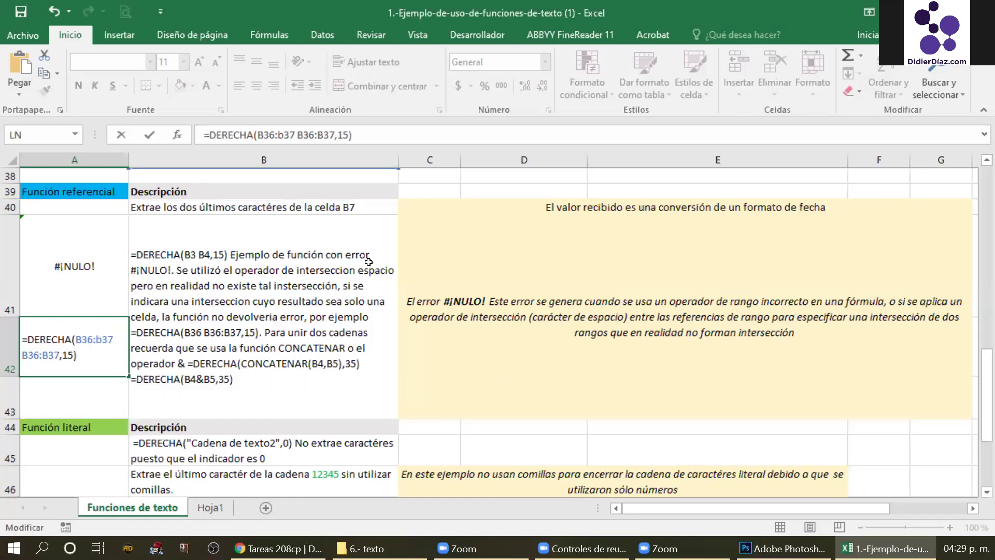
scroll(368, 262, up, 2)
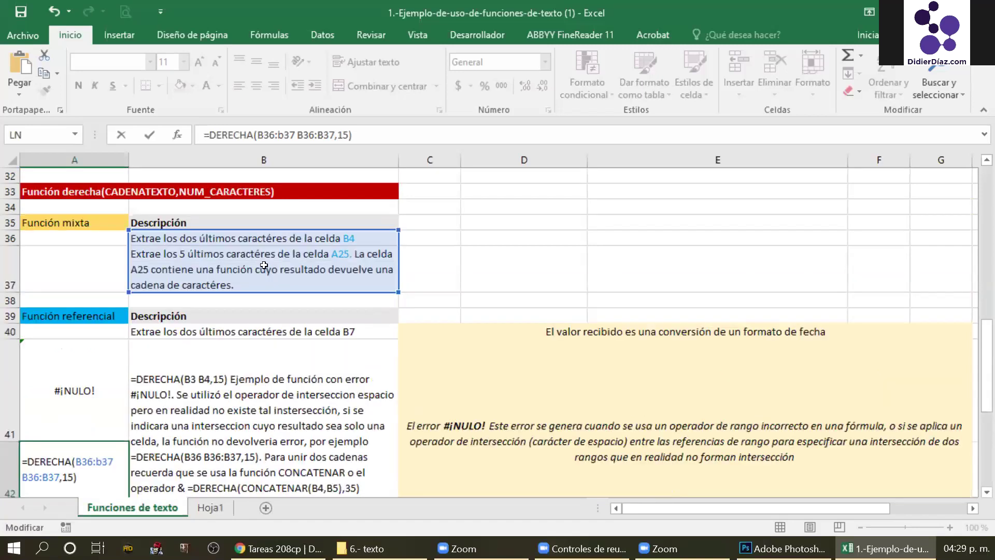
scroll(250, 357, down, 1)
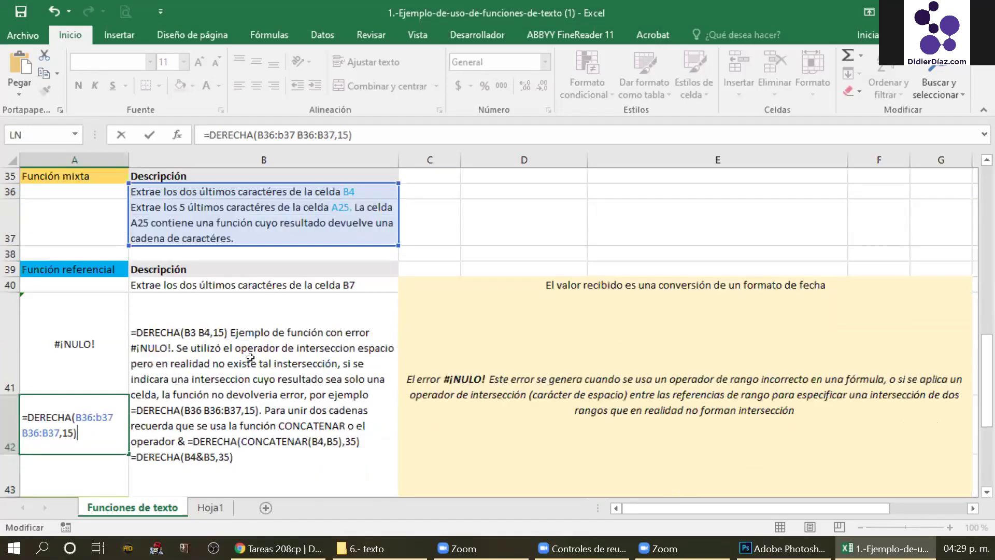
key(ctrl+Return)
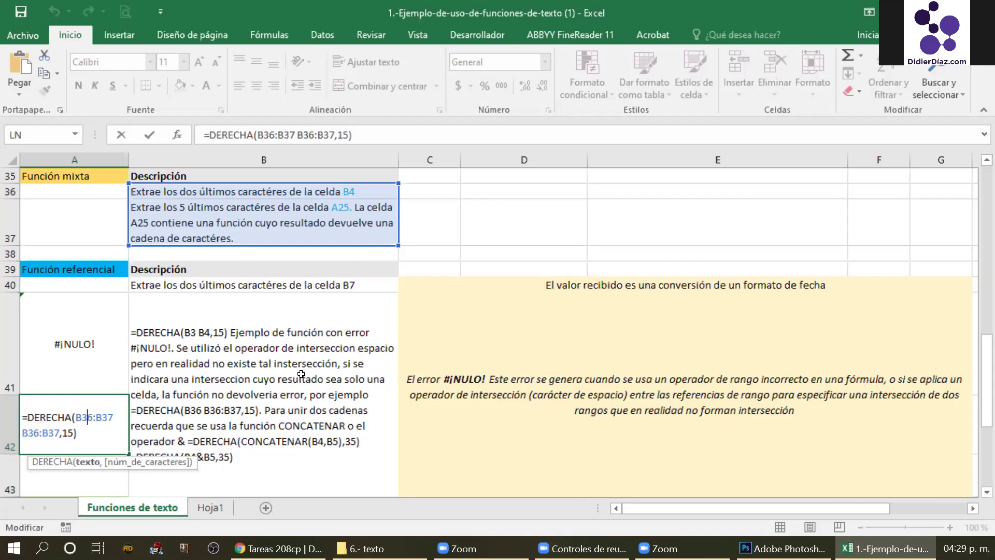
Change the first reference in A42's formula to a single cell so it reads =DERECHA(B37 B36:B37,15).
click(95, 418)
key(Right)
key(BackSpace)
key(BackSpace)
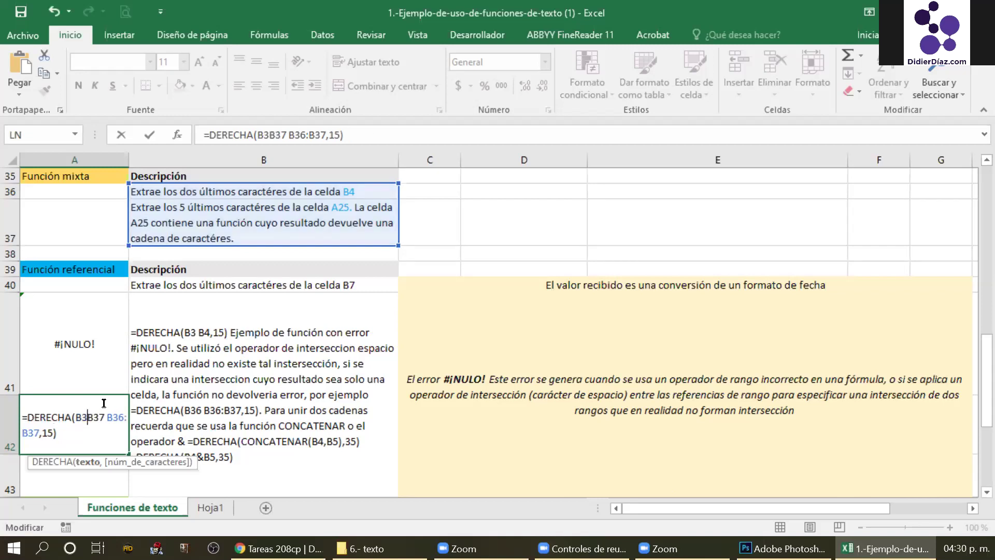
key(BackSpace)
key(BackSpace)
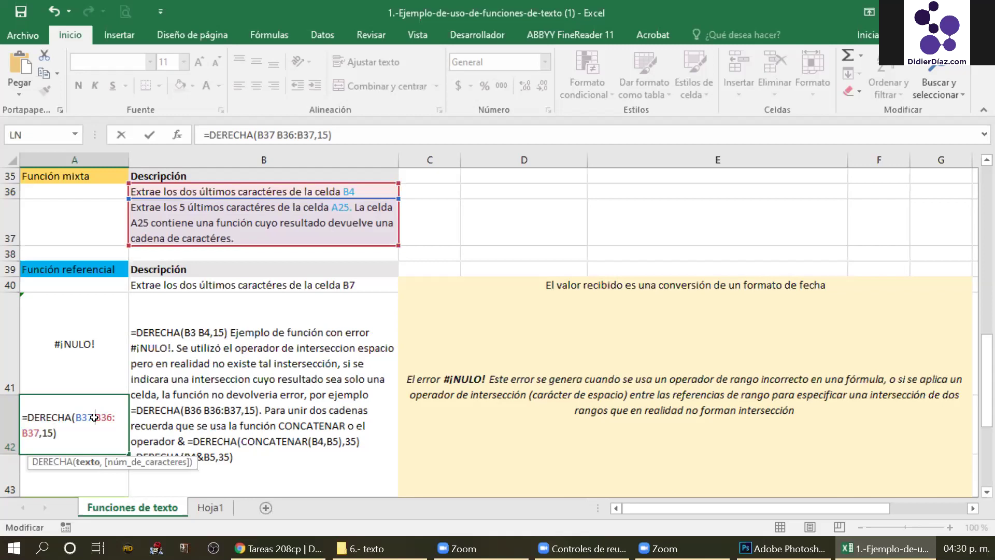
key(Return)
Review the note in B41 on joining two strings with CONCATENAR or the & operator.
click(221, 392)
double_click(270, 335)
drag(263, 332, 368, 348)
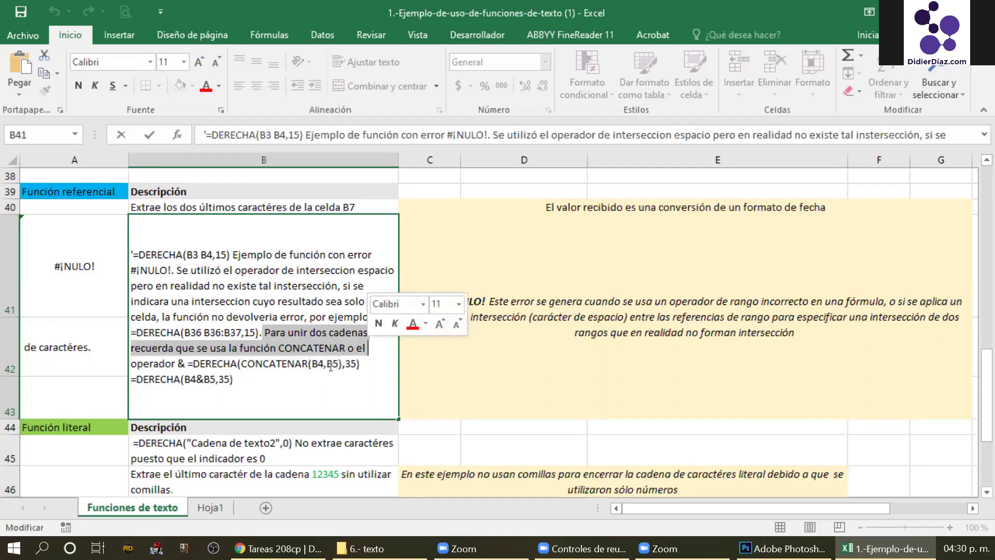
click(185, 365)
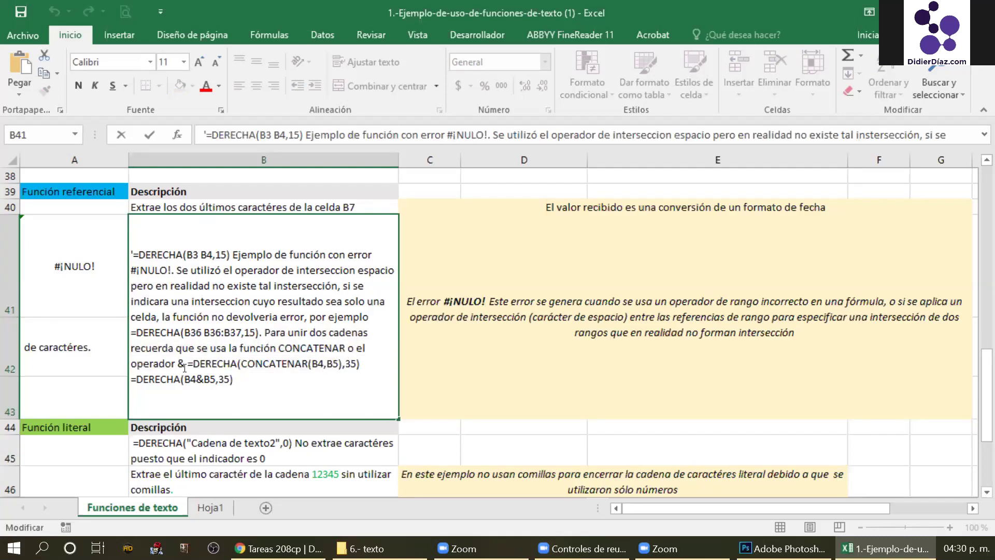
shift+click(242, 366)
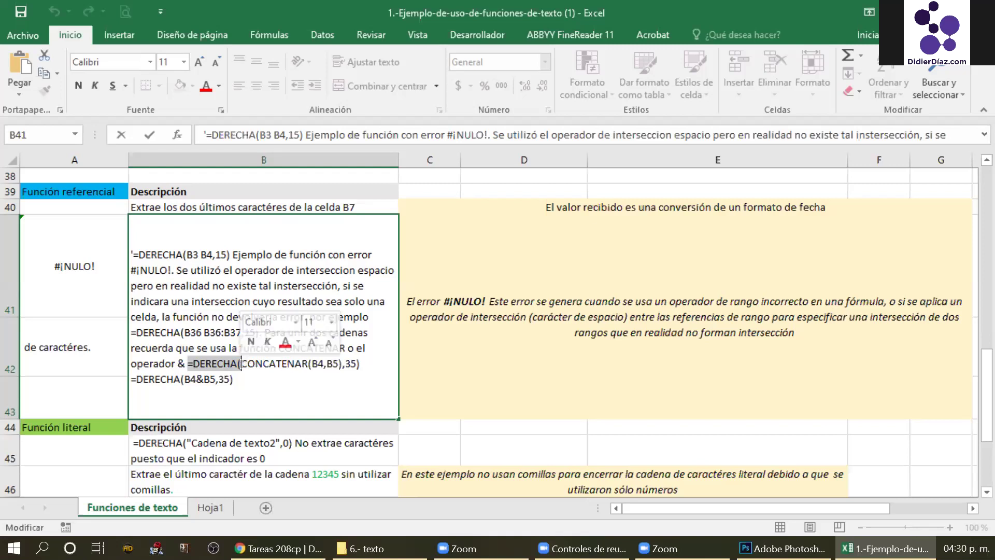
Examine the nested CONCATENAR(B4,B5) argument and character count of B41's example =DERECHA(CONCATENAR(B4,B5),35).
click(241, 363)
shift+click(324, 365)
shift+click(342, 365)
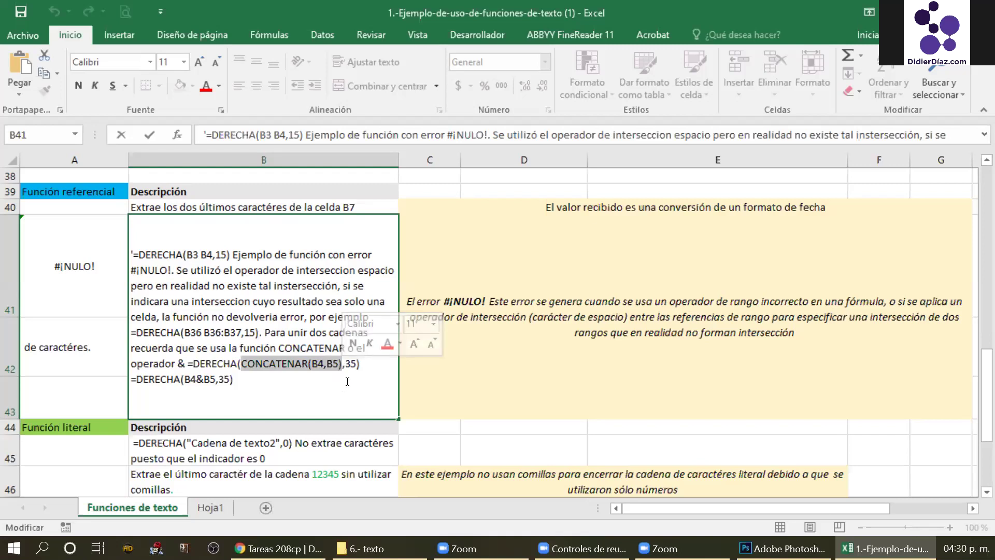
click(347, 381)
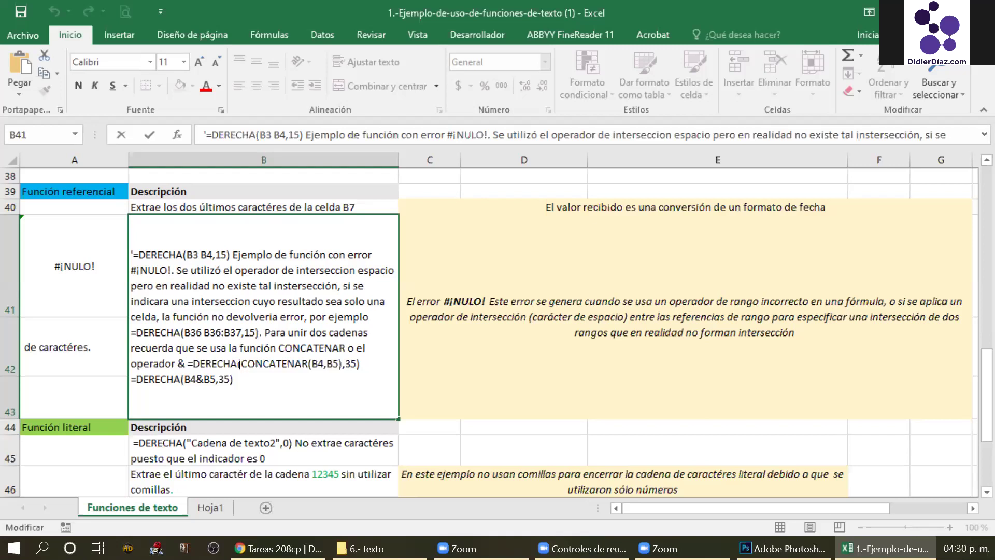
drag(238, 364, 275, 367)
drag(351, 367, 362, 358)
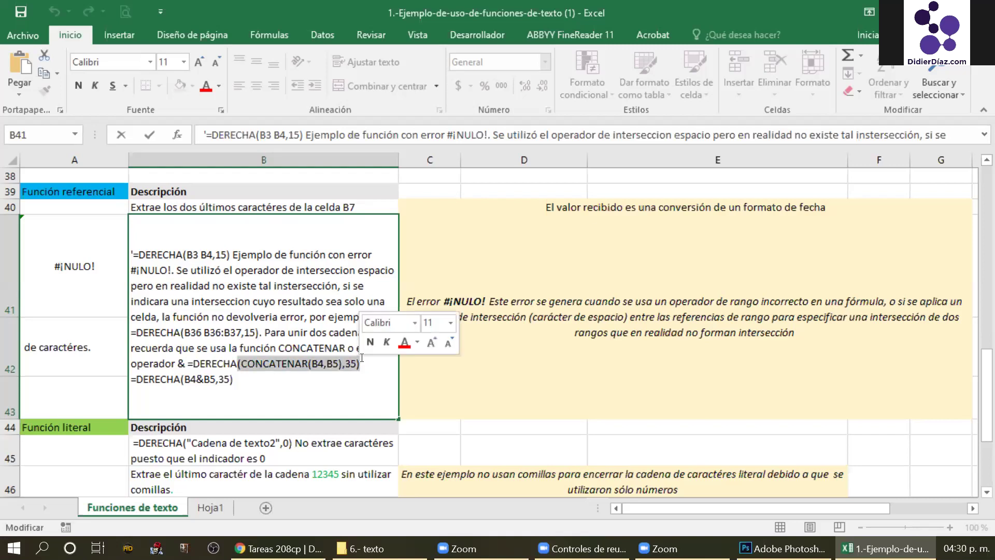
click(311, 385)
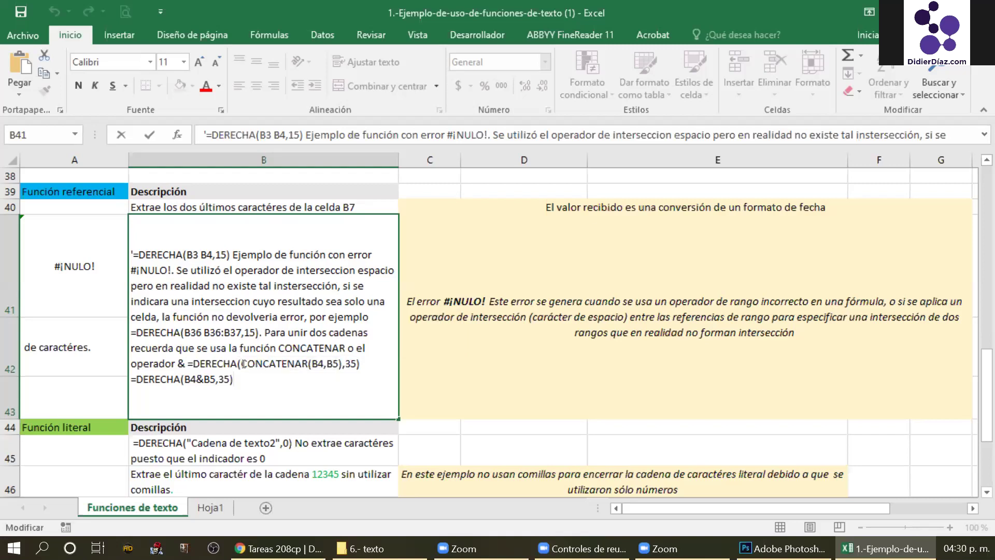
click(243, 363)
text(=)
key(BackSpace)
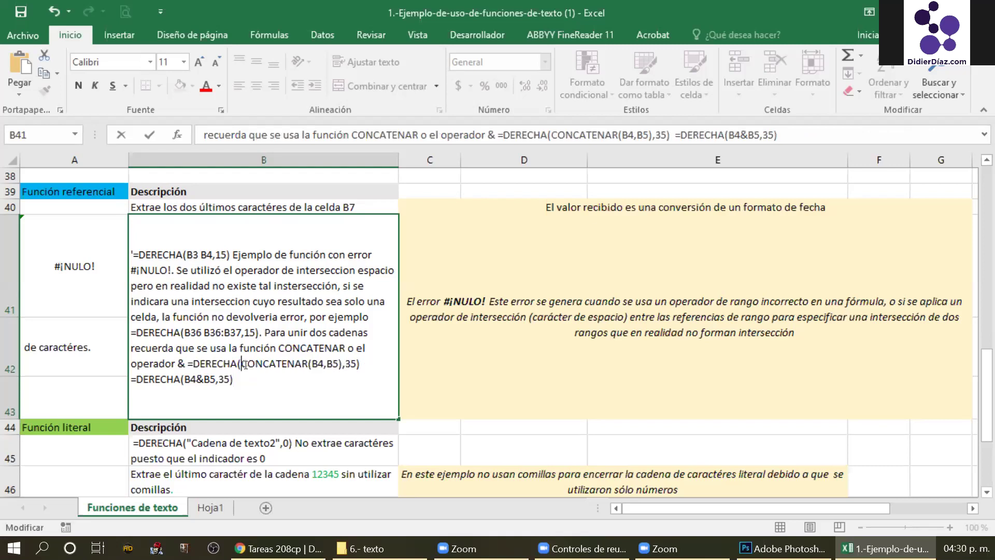
shift+click(345, 361)
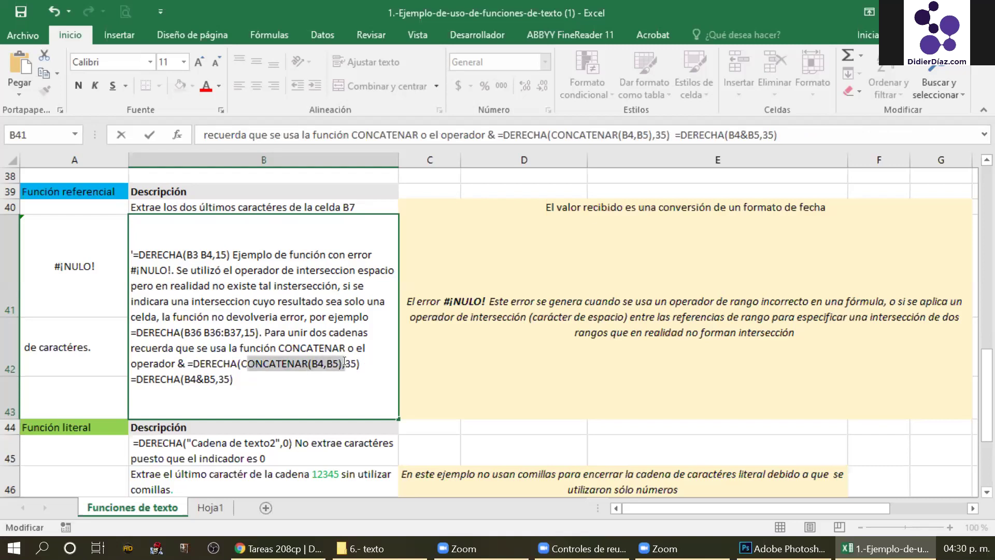
click(351, 364)
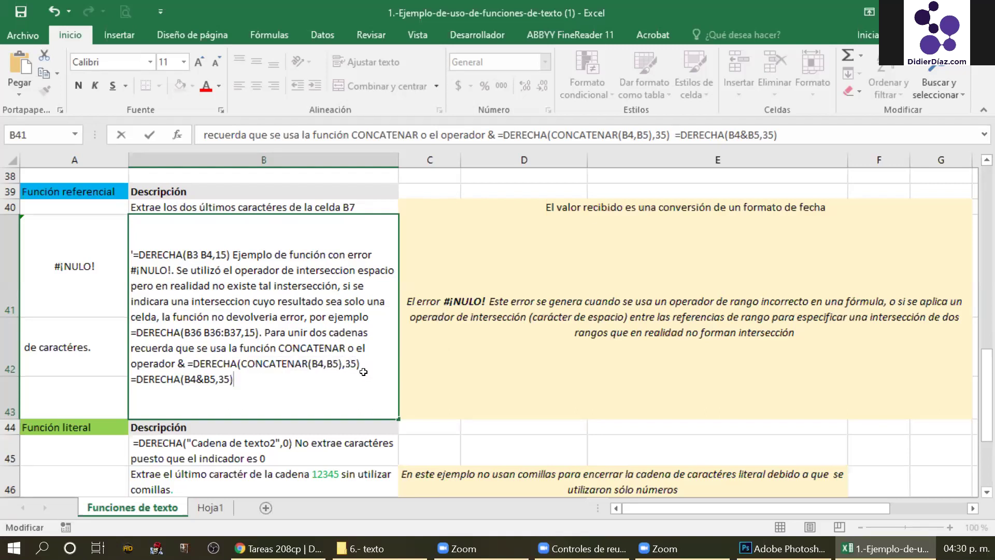
key(Return)
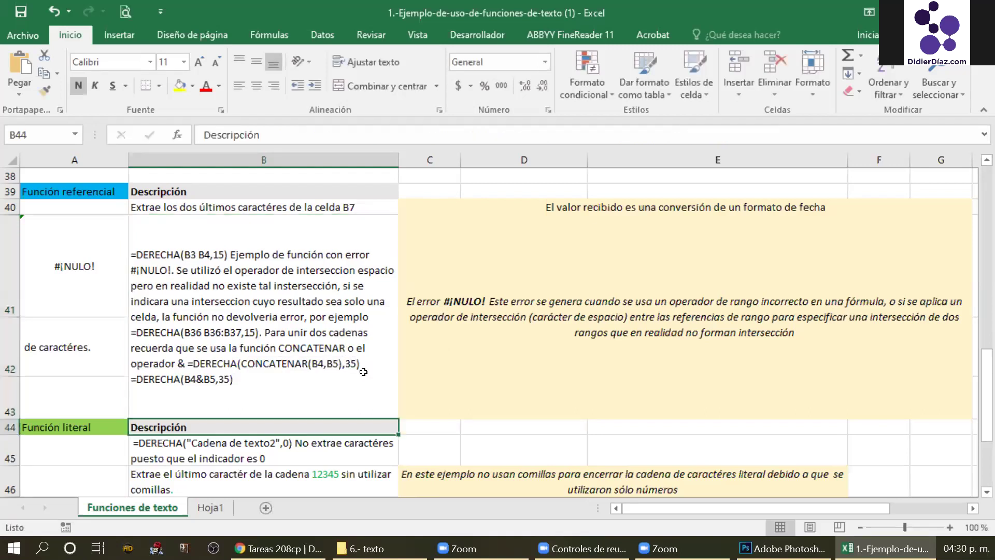
Review the #¡NULO! explanation beside the examples in rows 41 to 43, along with the formula in A42.
click(555, 326)
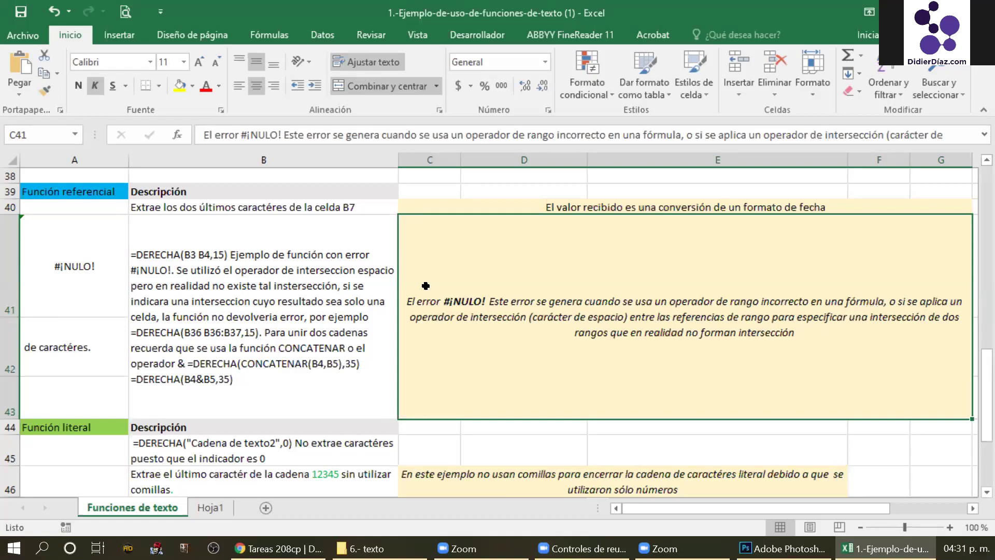
click(336, 288)
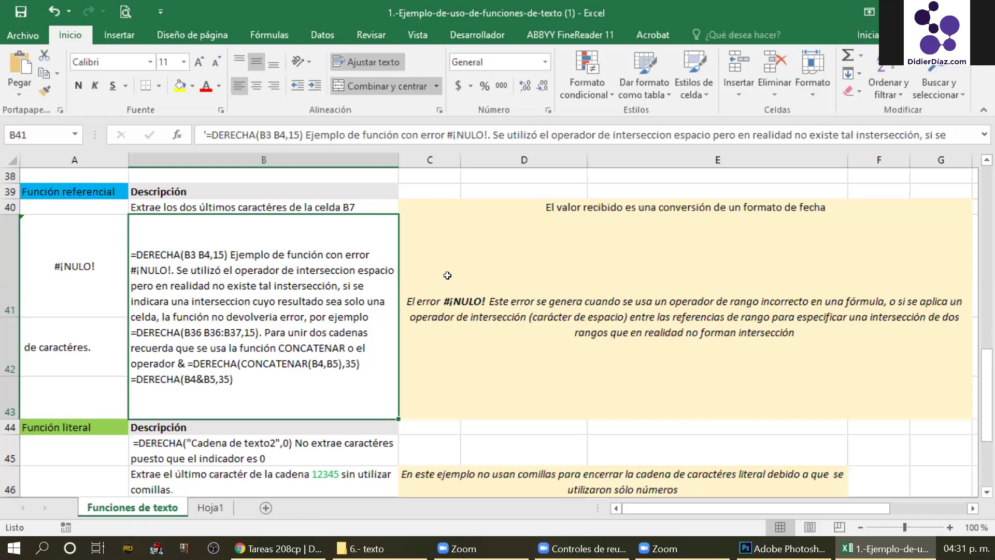
scroll(83, 254, down, 1)
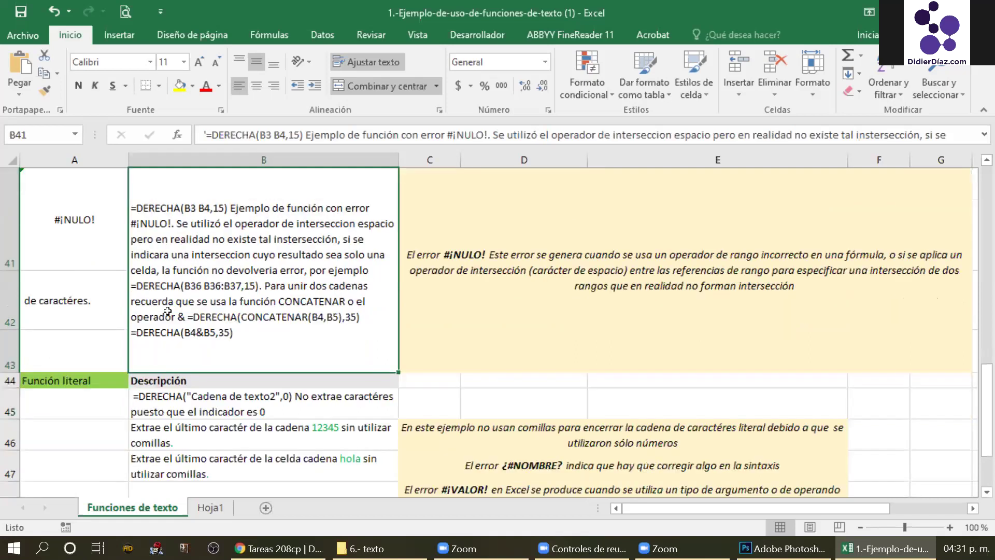
click(77, 318)
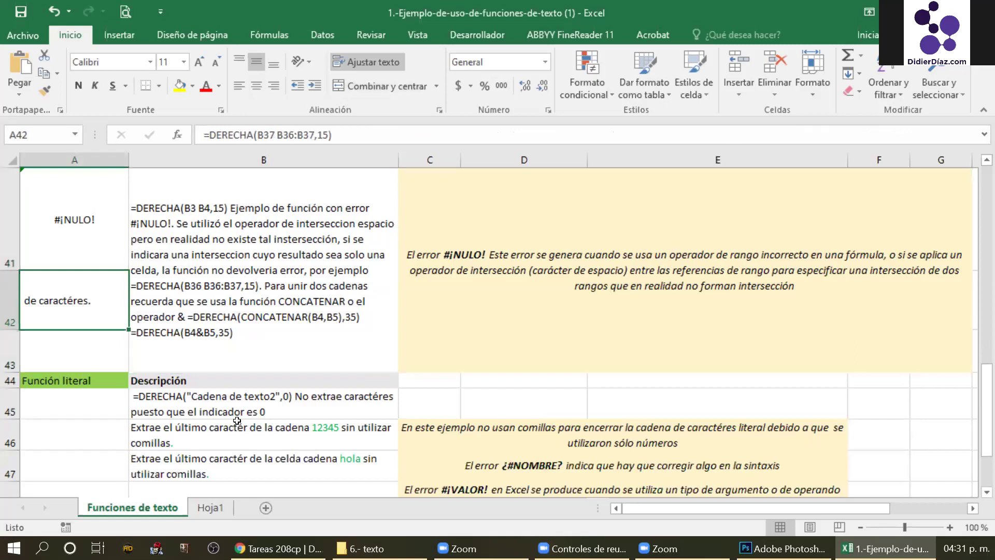
Copy the example formula =DERECHA("Cadena de texto2",0) from the description in B45 and enter it in A45.
scroll(242, 419, down, 1)
scroll(245, 417, down, 1)
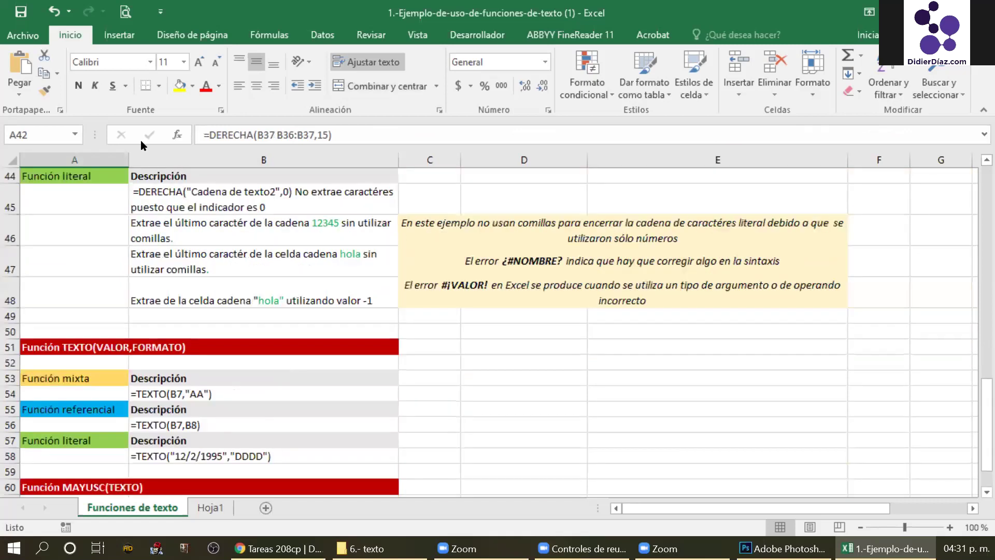
click(220, 213)
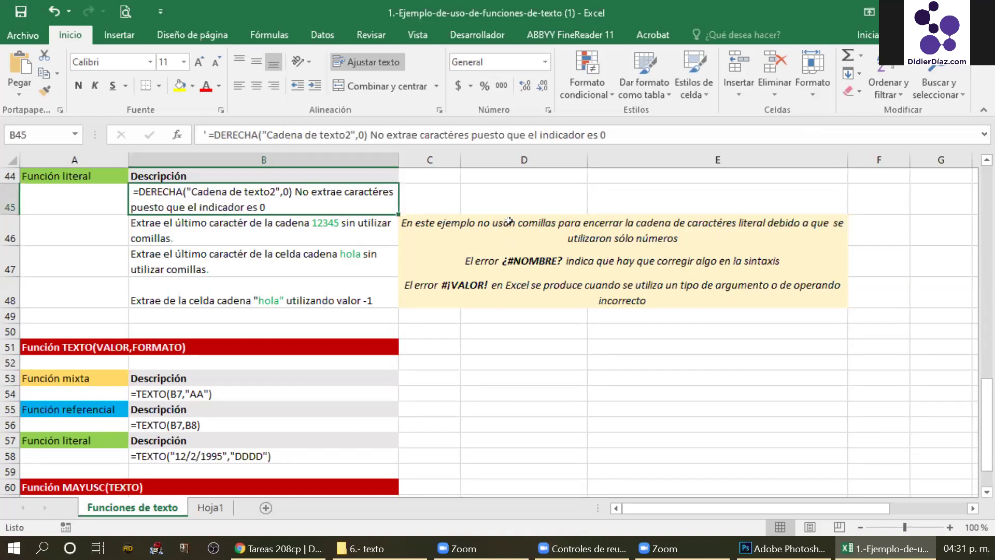
double_click(294, 193)
drag(295, 192, 134, 190)
key(Escape)
double_click(89, 204)
key(Return)
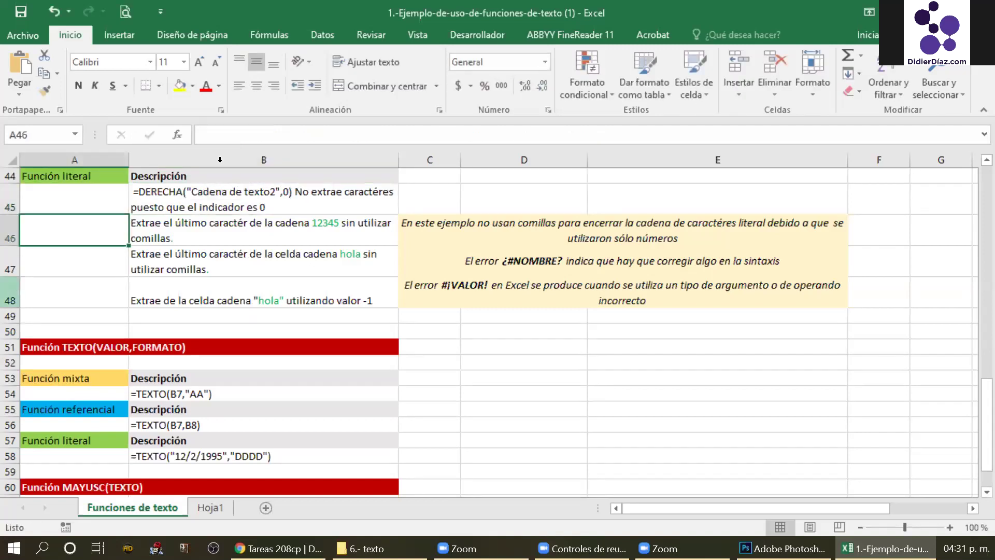
Change the character count in A45's DERECHA formula to 4.
click(171, 208)
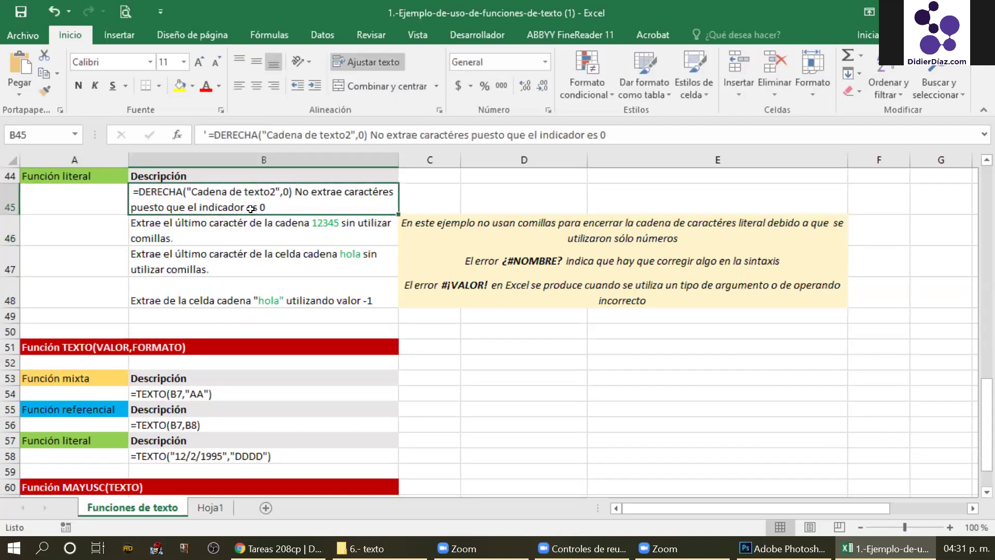
double_click(59, 198)
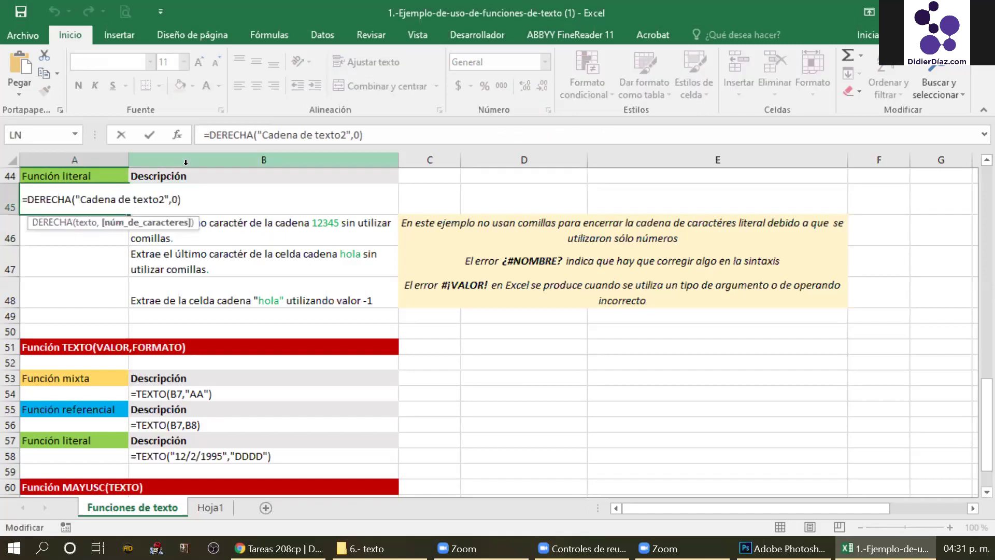
key(Return)
Set the character count in A45's formula back to 0 so it reads =DERECHA("Cadena de texto2",0).
double_click(79, 191)
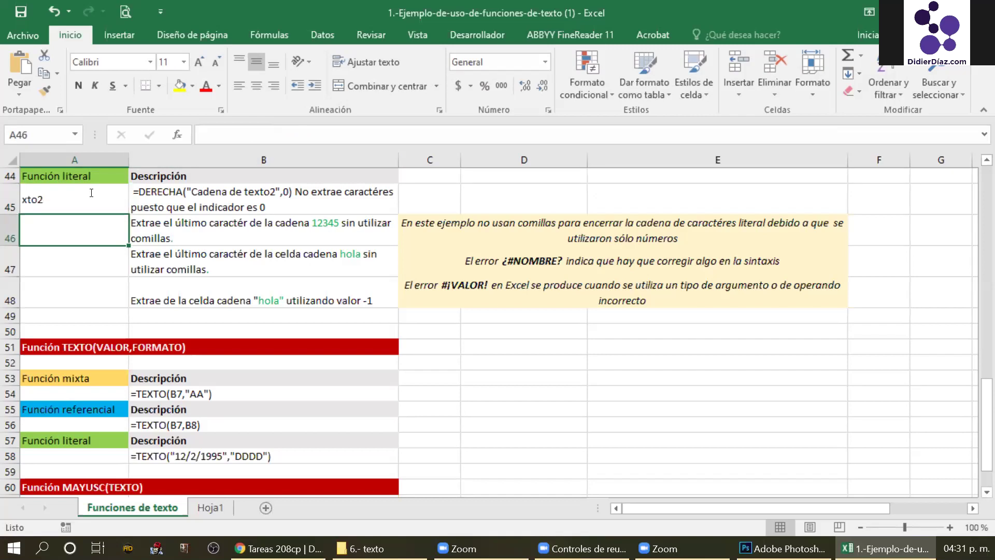
key(BackSpace)
text(4)
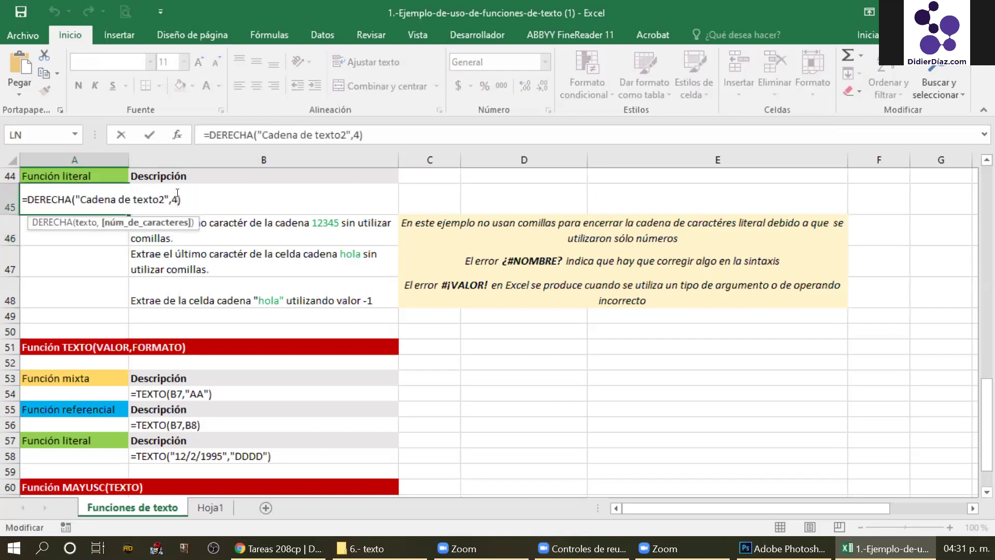
key(Return)
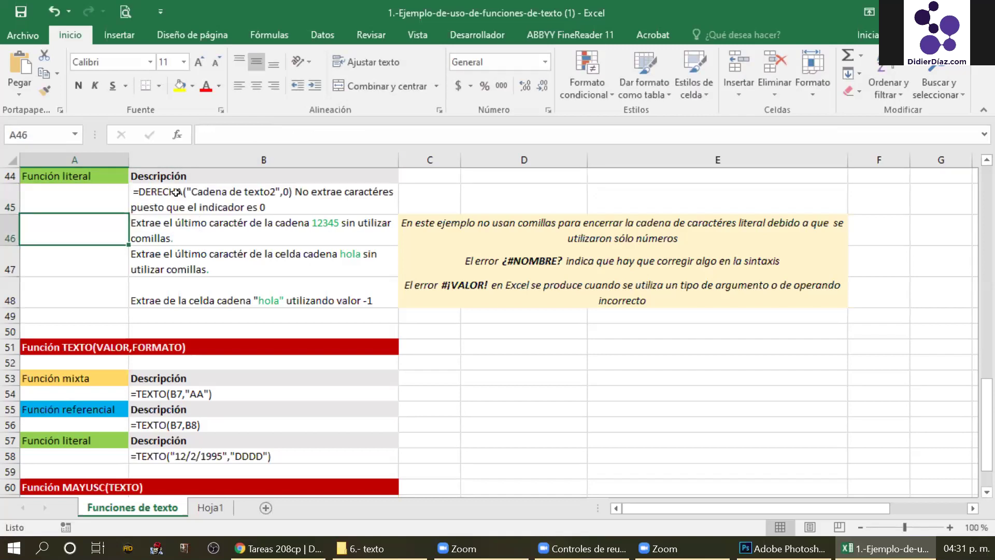
click(116, 200)
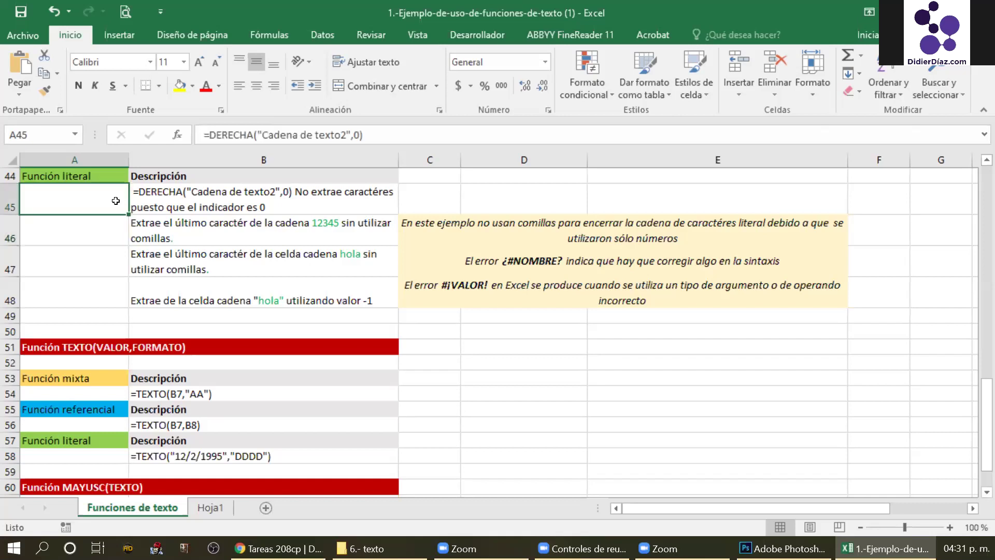
Enter =derecha(12345,1) in A46 to extract the last character of 12345 without quotation marks.
click(258, 229)
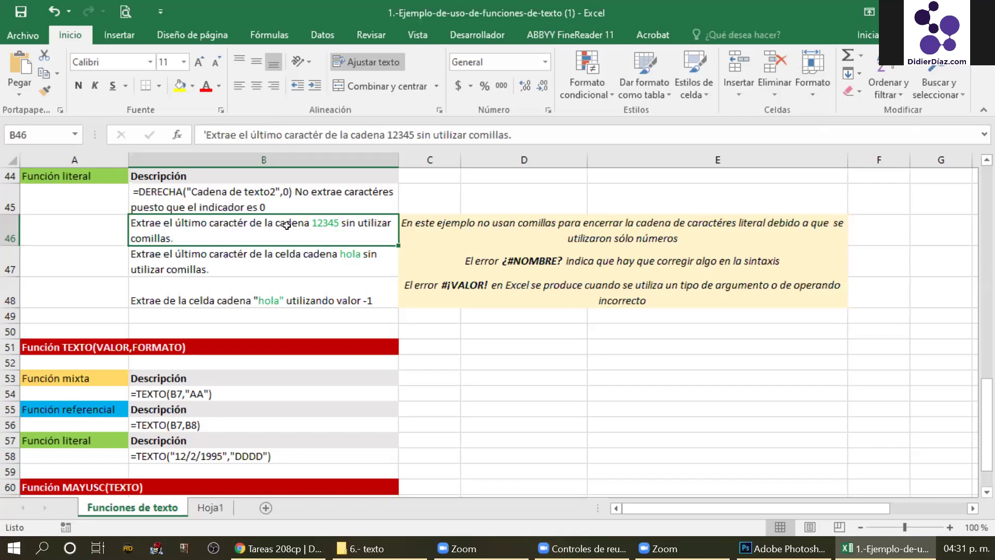
click(58, 221)
text(=)
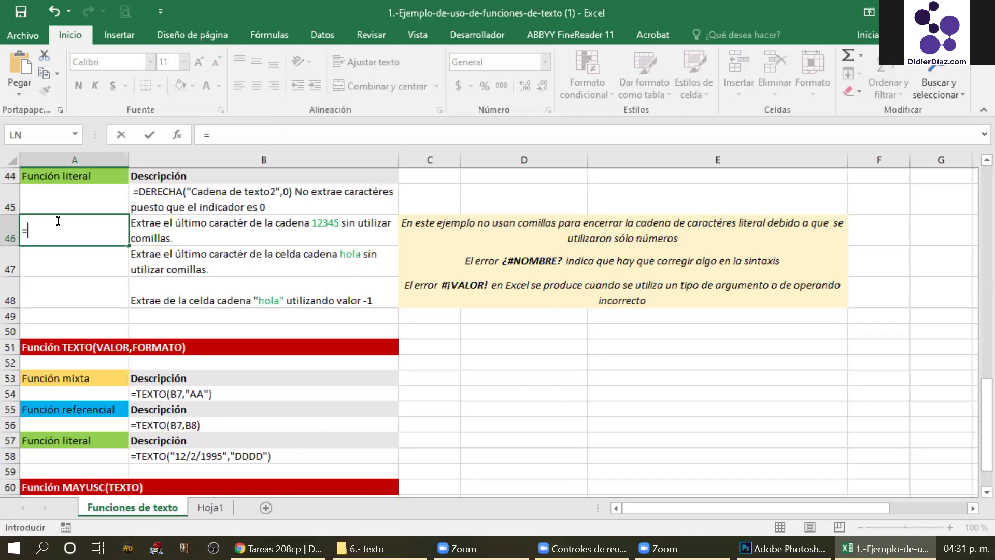
text(derecha()
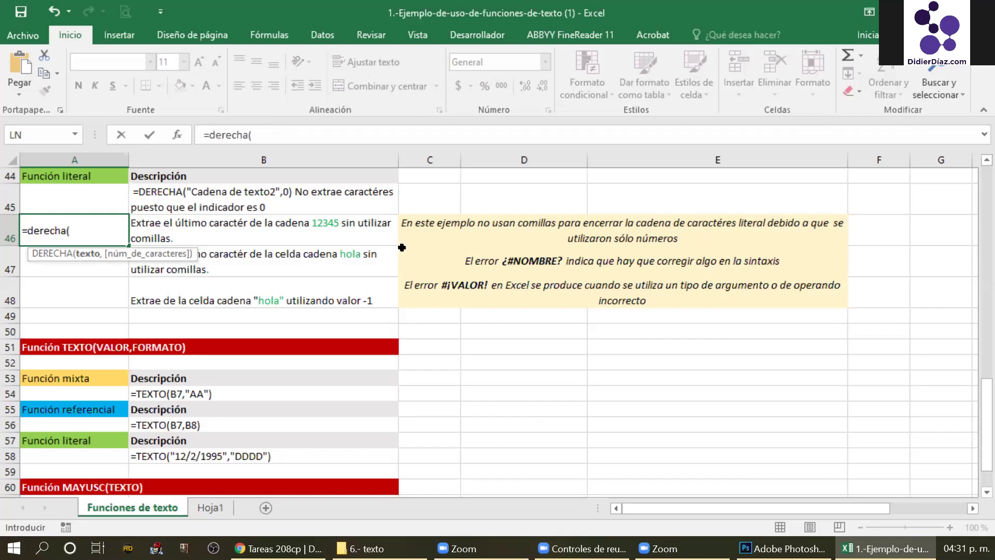
text(12345,)
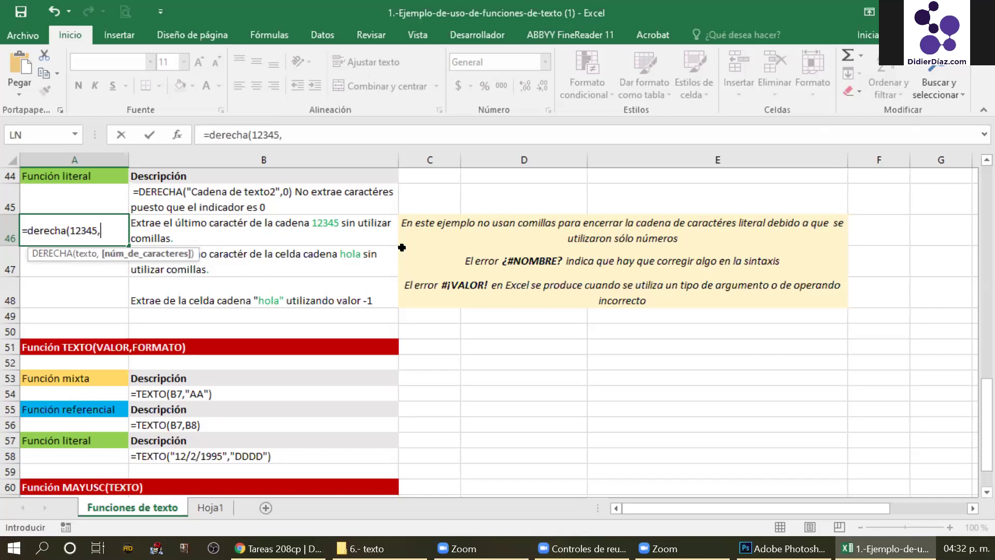
text(1))
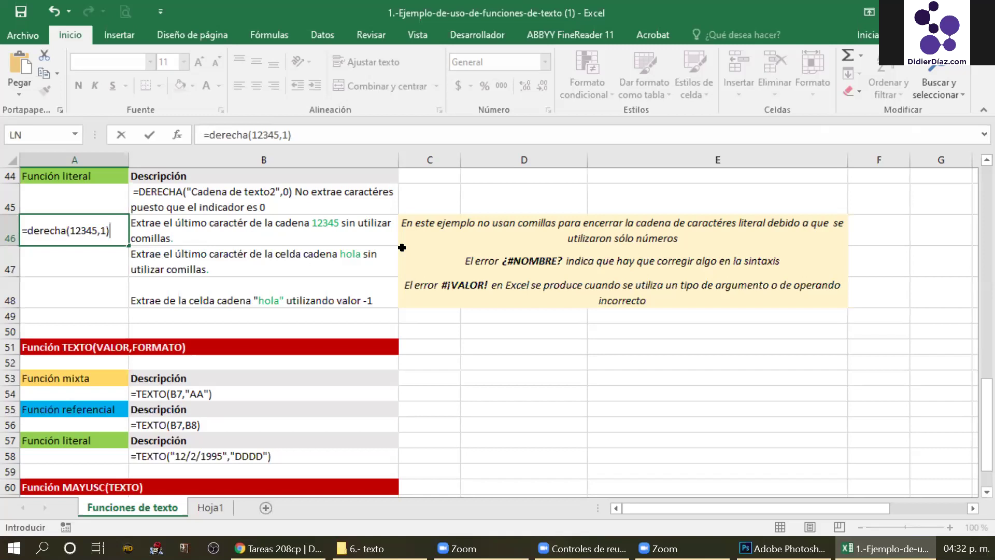
key(Return)
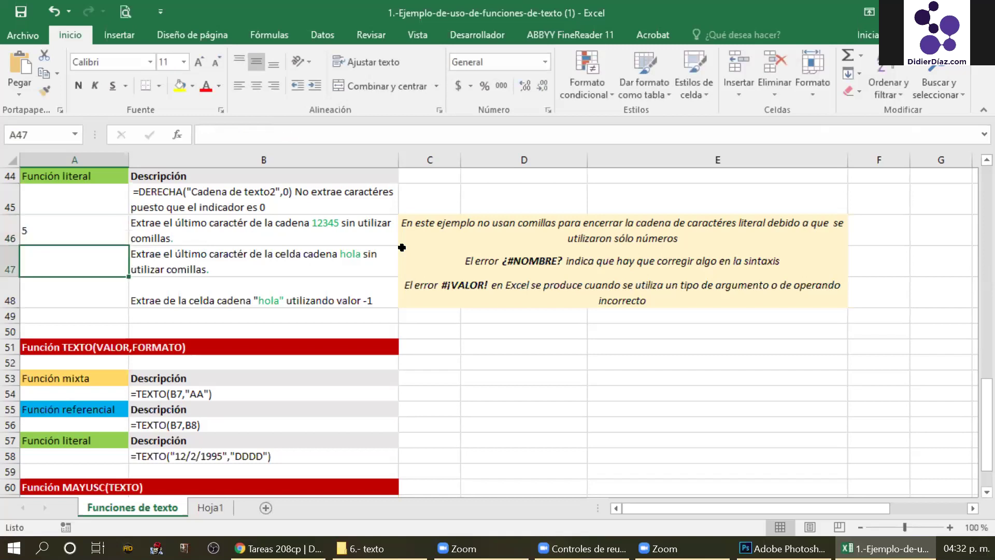
Replace 12345 with the unquoted word hola in A46's formula so it reads =DERECHA(hola,1).
key(Up)
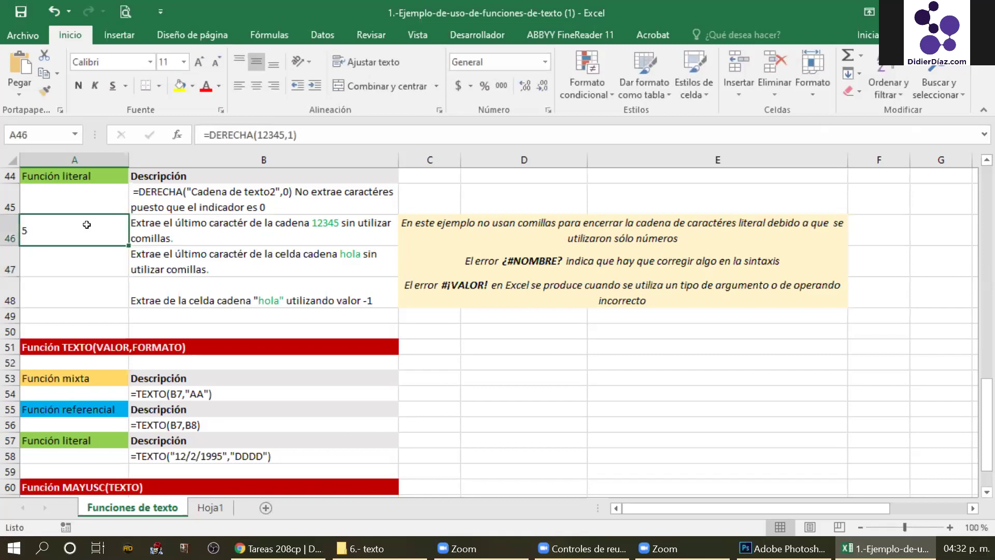
double_click(85, 228)
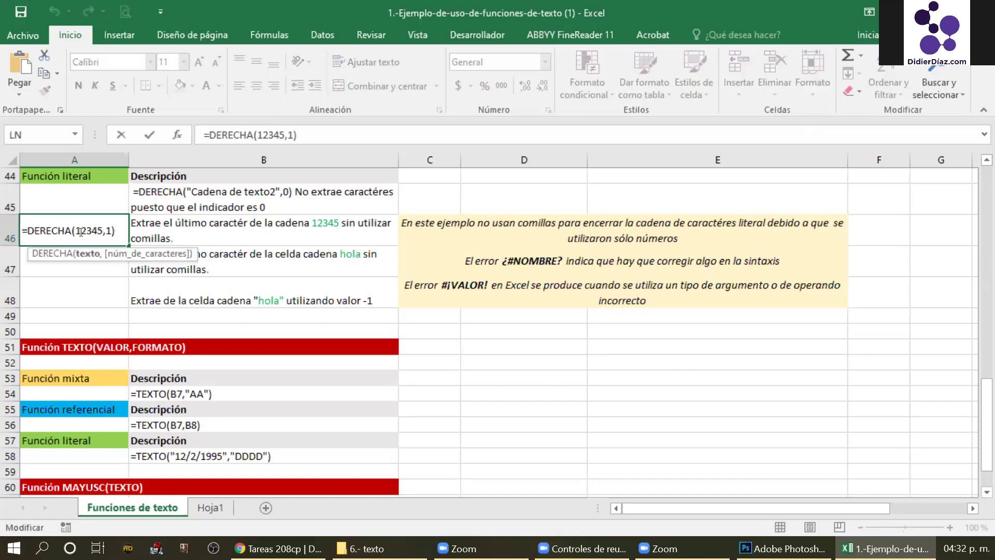
click(76, 231)
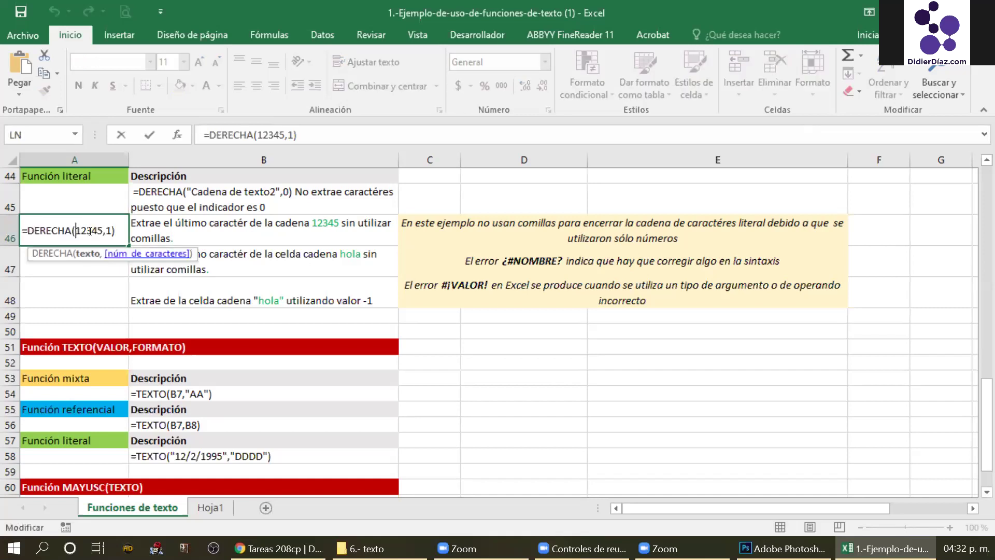
double_click(91, 231)
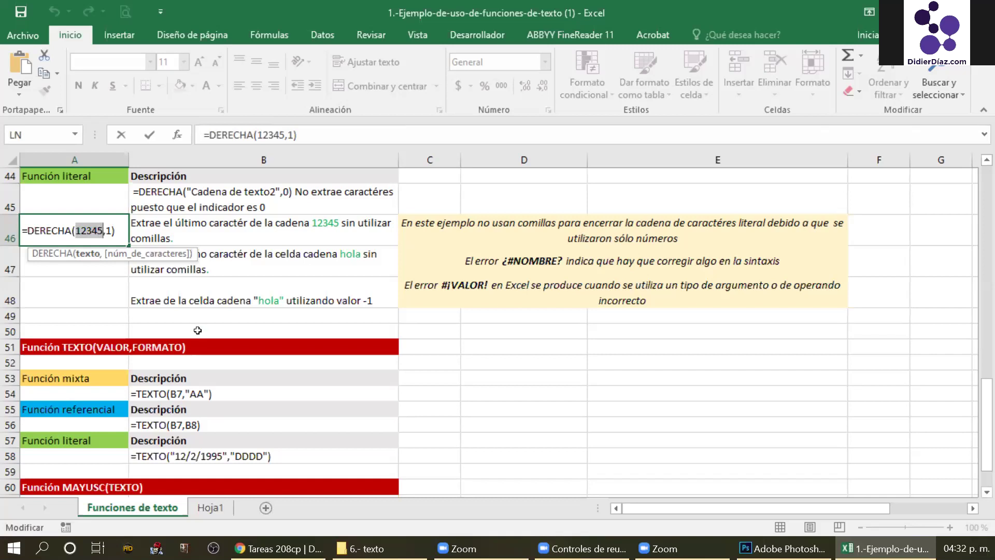
text(hola)
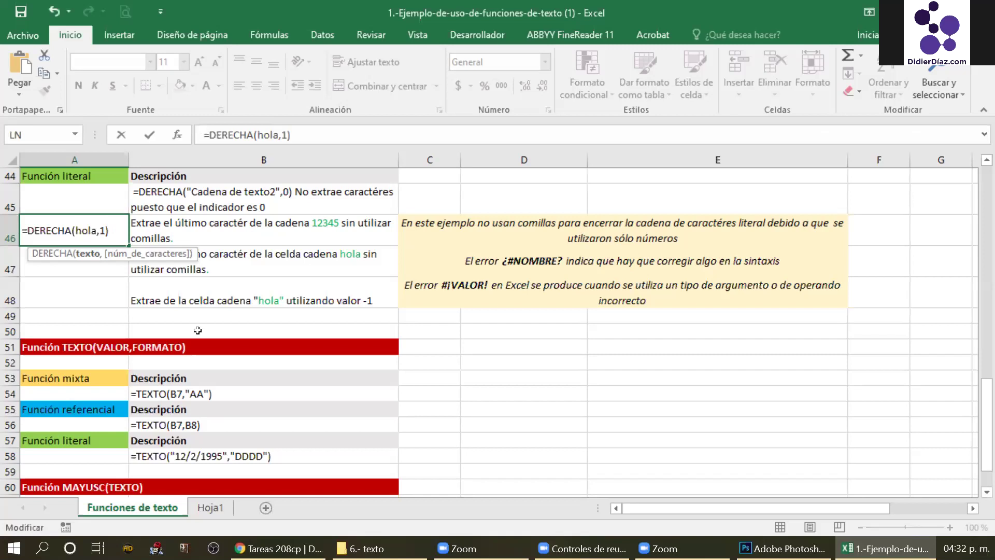
key(Return)
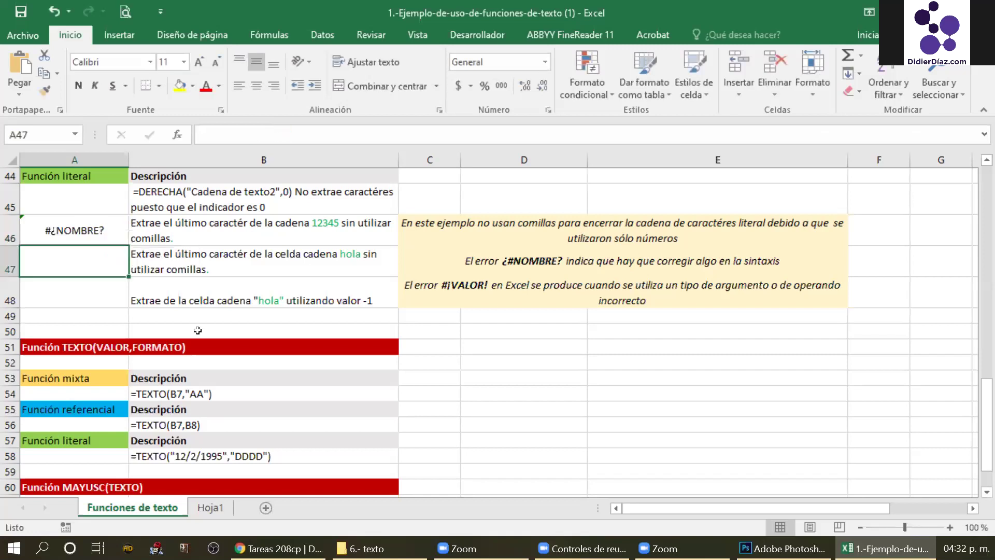
Add quotation marks around hola in A46's formula so it reads =DERECHA("hola",1).
click(87, 238)
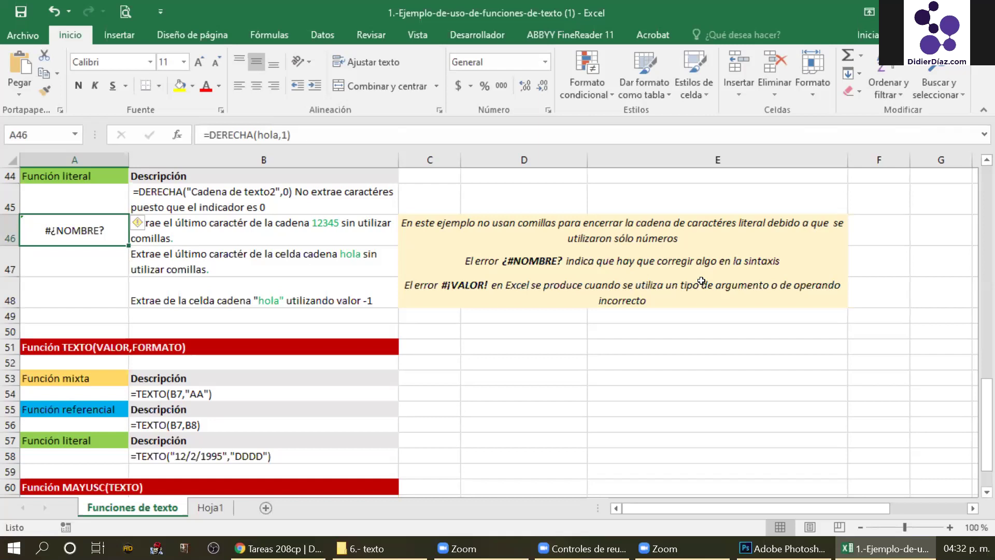
double_click(98, 231)
click(78, 229)
text(")
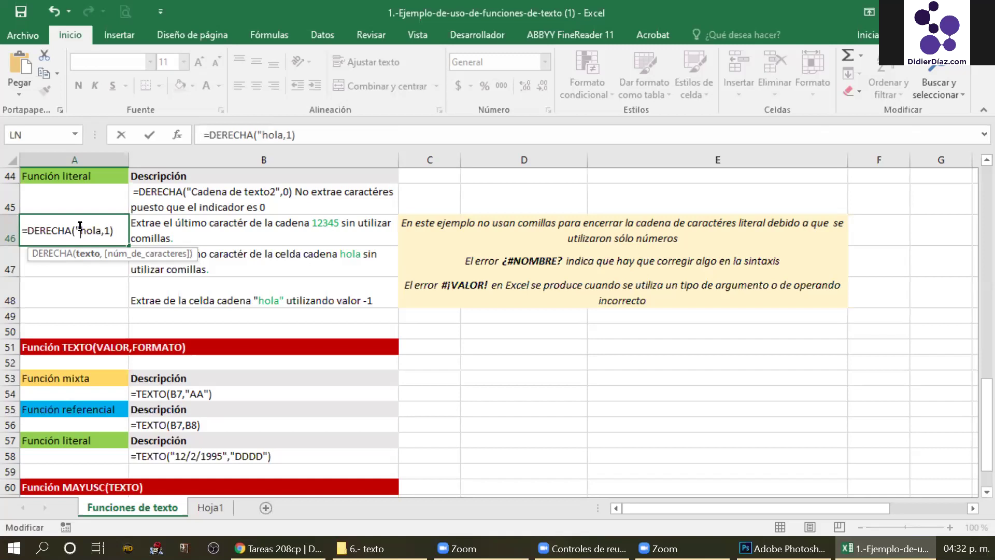
key(Right)
key(Right)
key(Right)
key(Right)
text(")
key(Return)
double_click(86, 228)
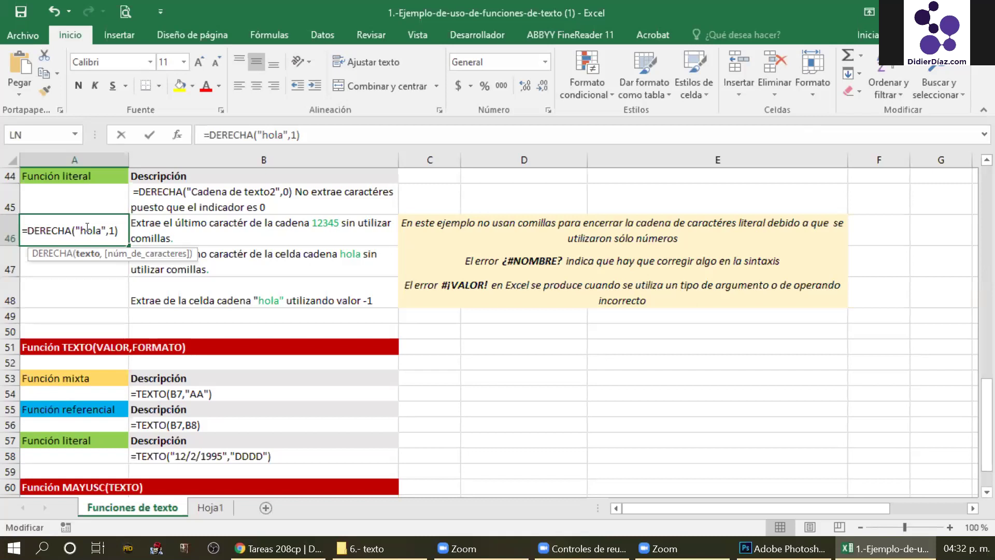
double_click(87, 228)
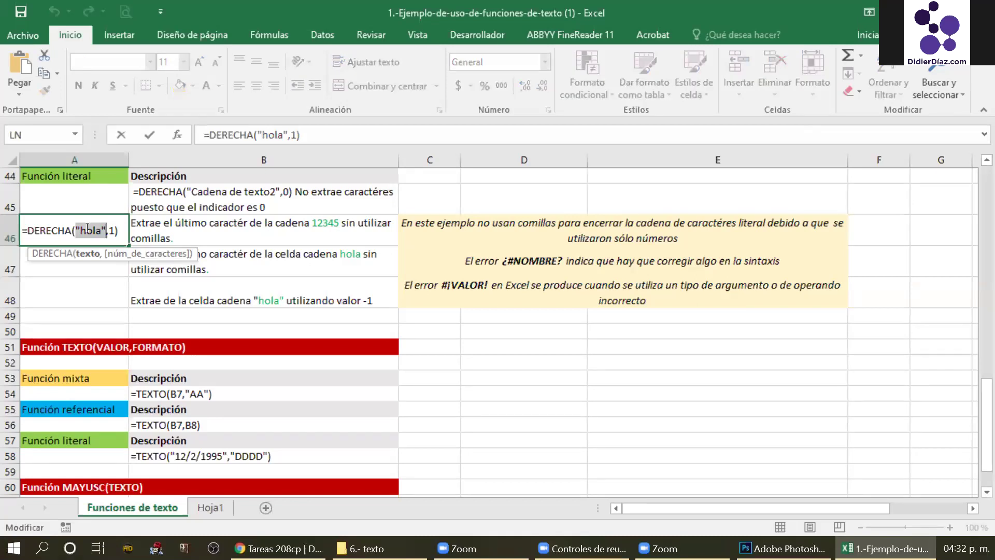
text(12343254325)
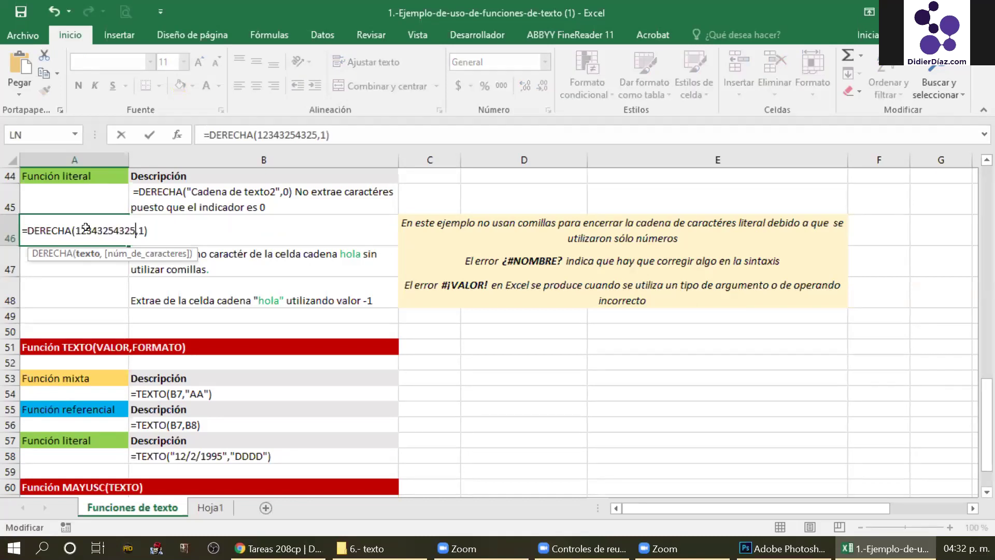
key(Return)
click(85, 226)
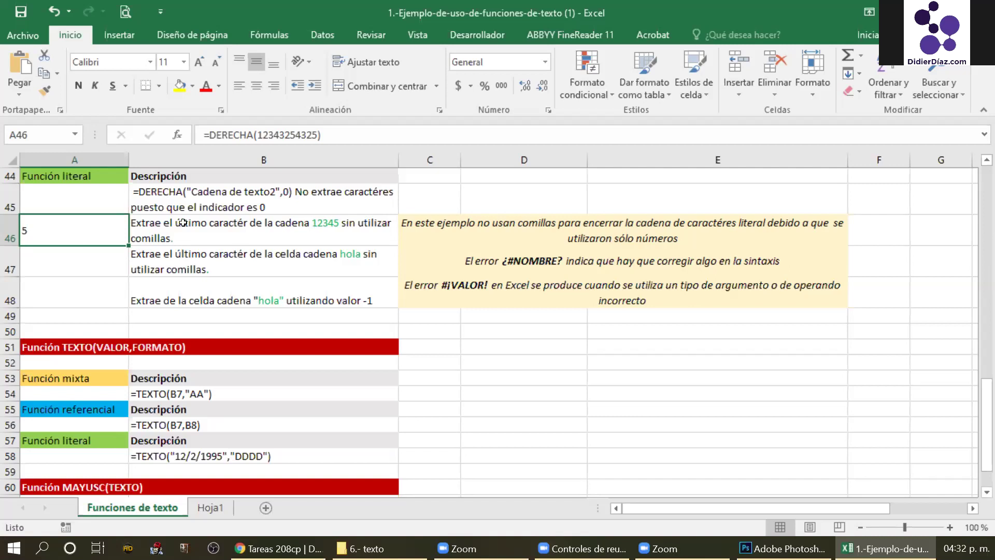
Clear the DERECHA formula from A46 and review the literal-function descriptions in B45:B48.
click(94, 227)
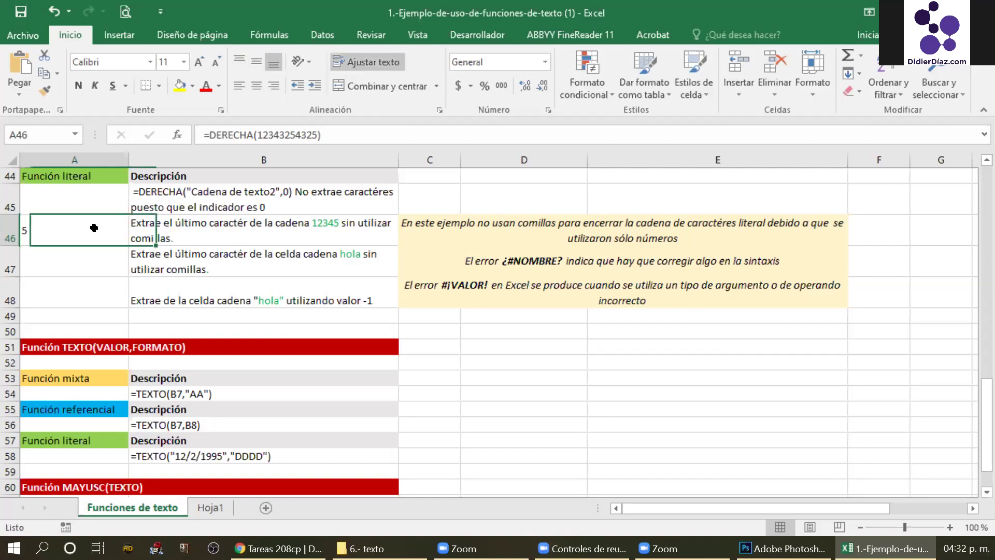
key(Delete)
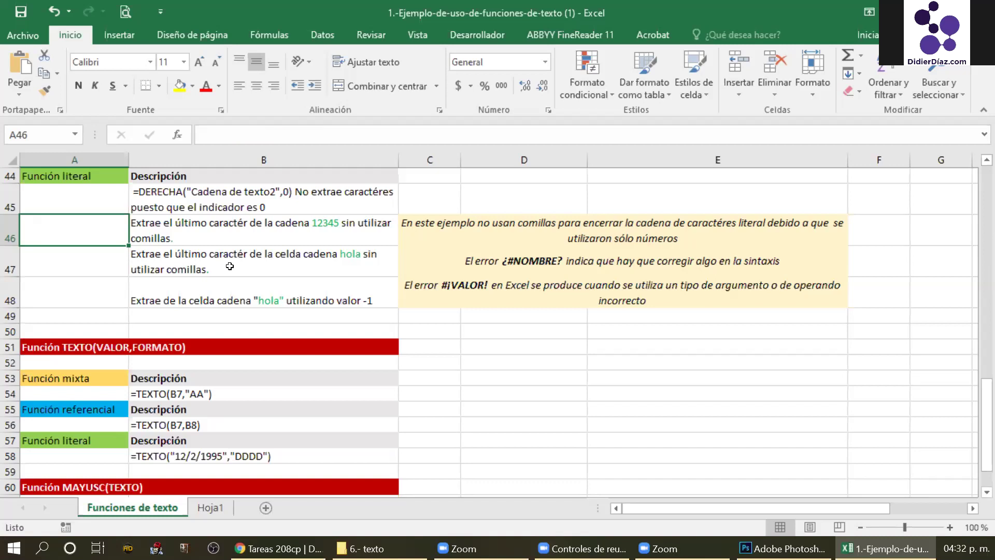
click(230, 265)
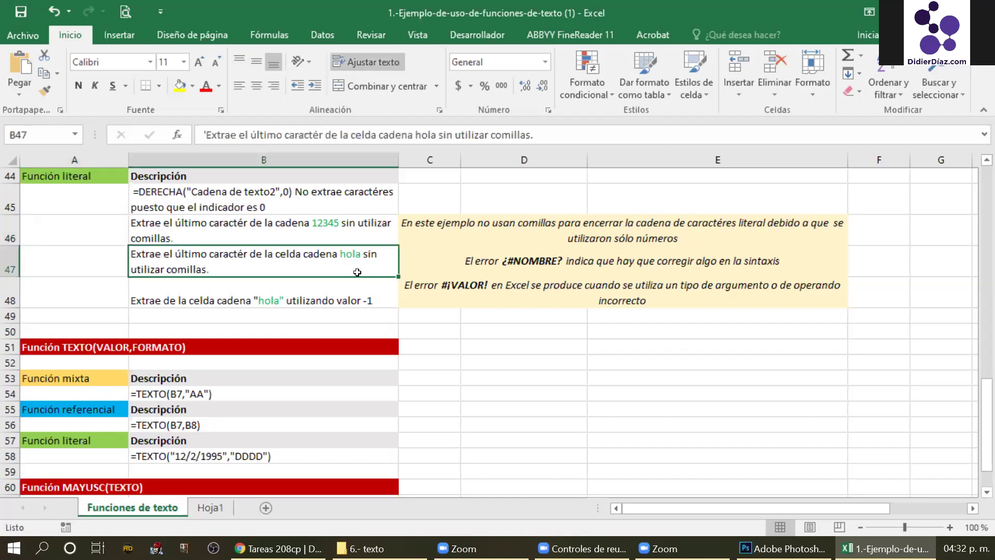
click(195, 291)
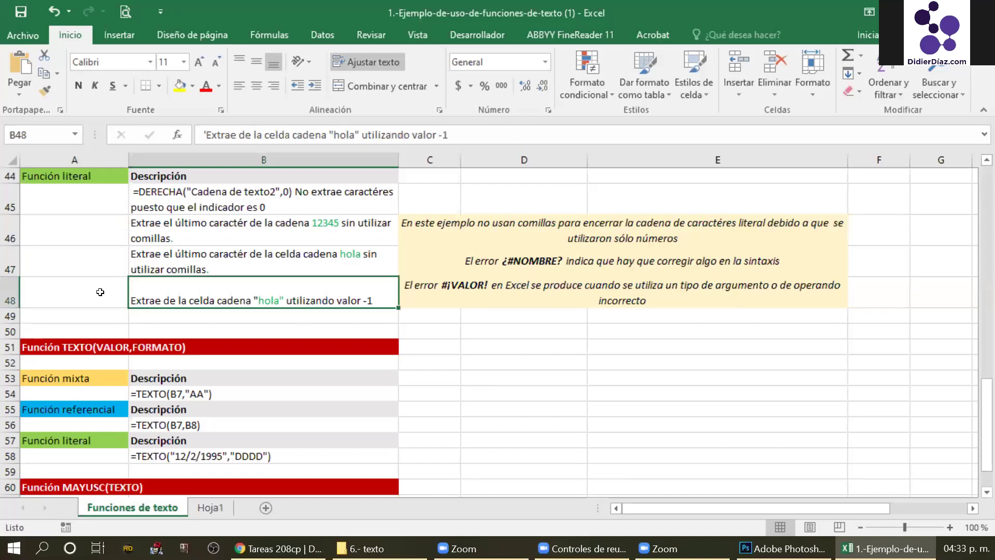
drag(362, 212, 373, 289)
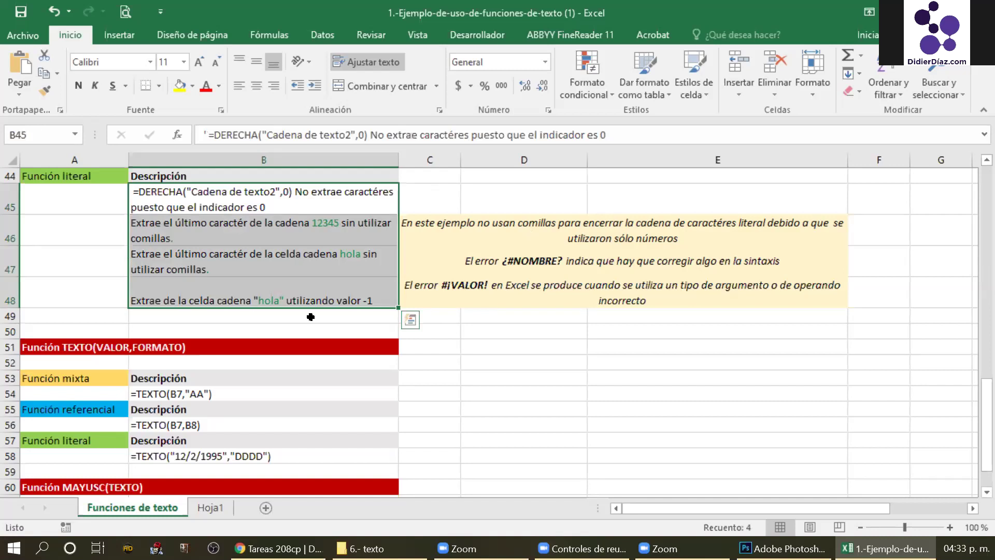
Copy the mixed-function example =TEXTO(B7,"AA") from the description in B54 and enter it in A54.
scroll(202, 294, down, 1)
click(202, 293)
scroll(202, 293, down, 1)
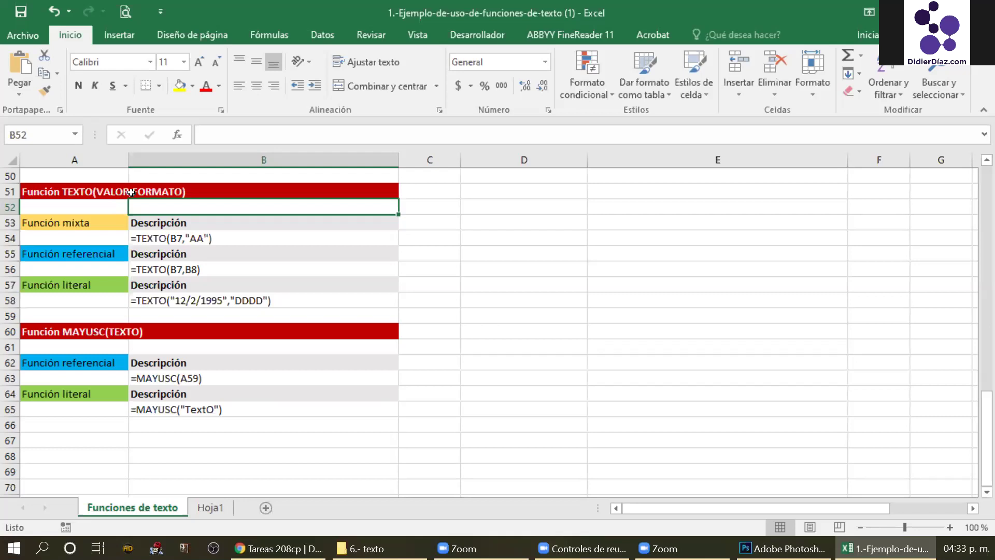
click(192, 247)
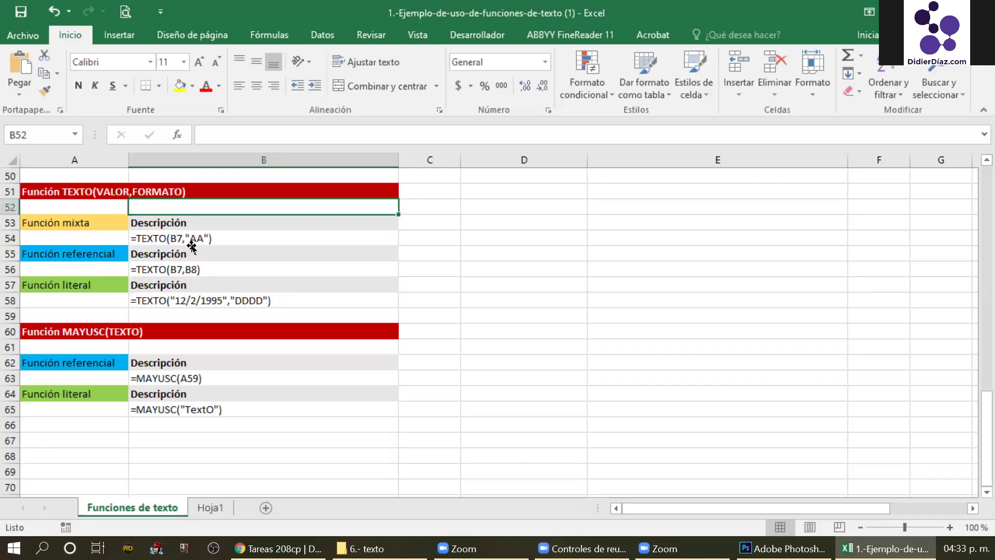
click(108, 236)
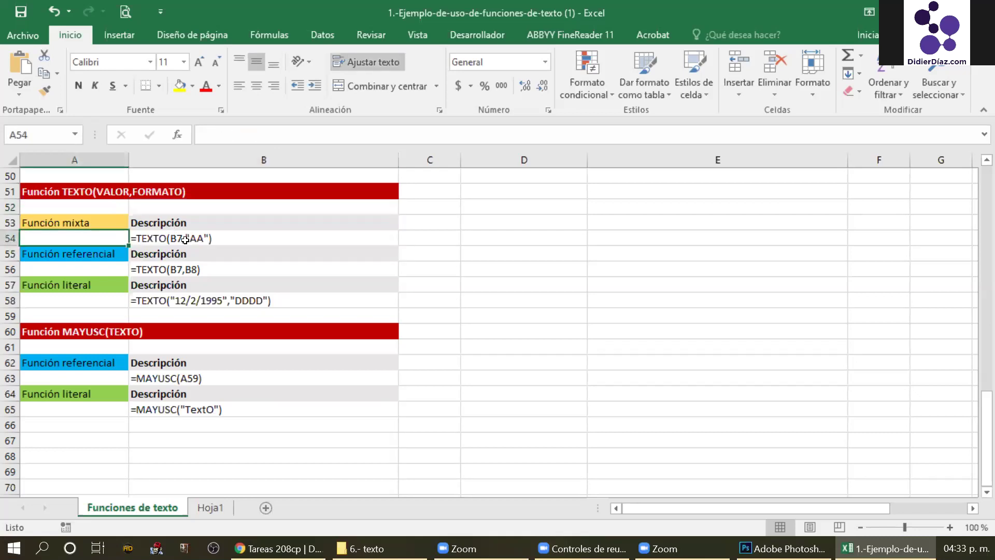
key(Right)
key(F2)
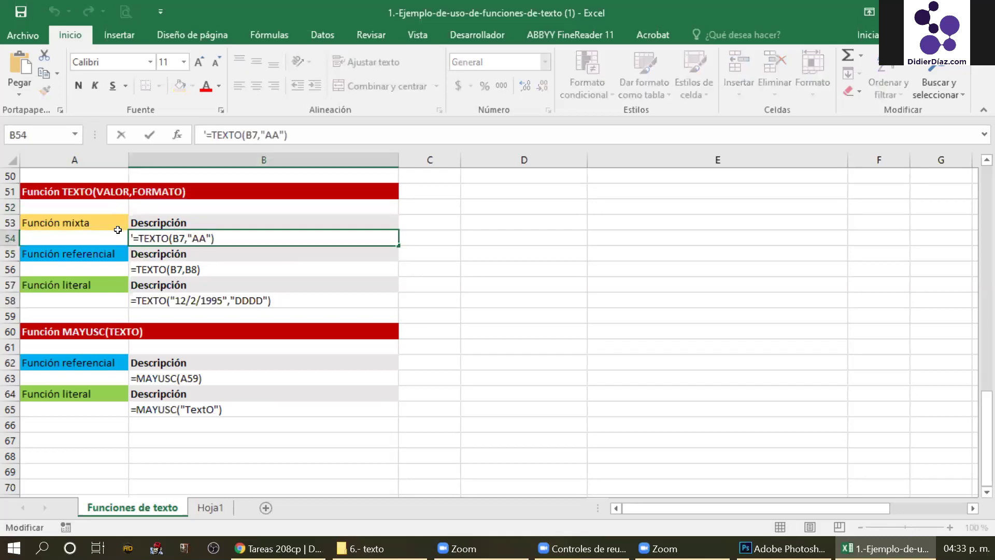
key(shift+Home)
key(ctrl+c)
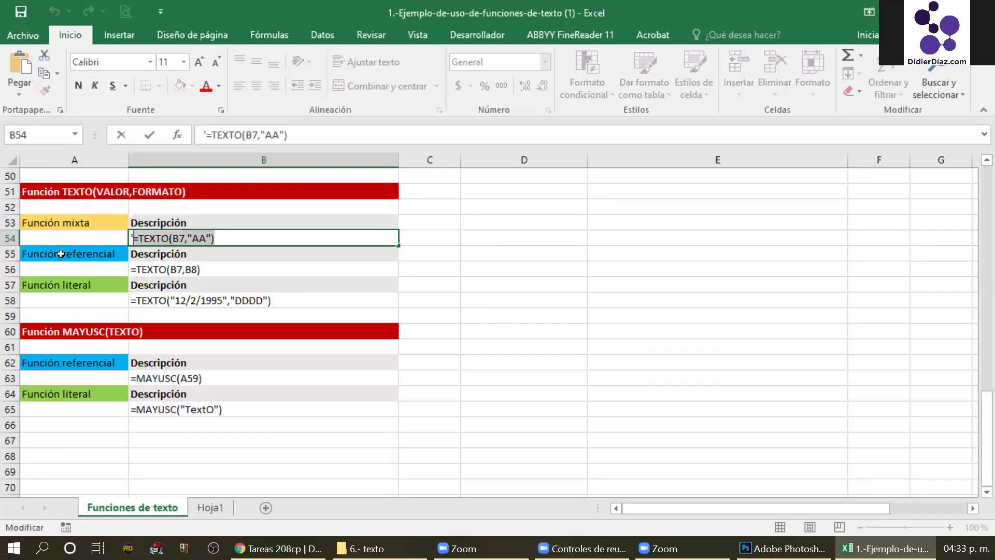
click(94, 235)
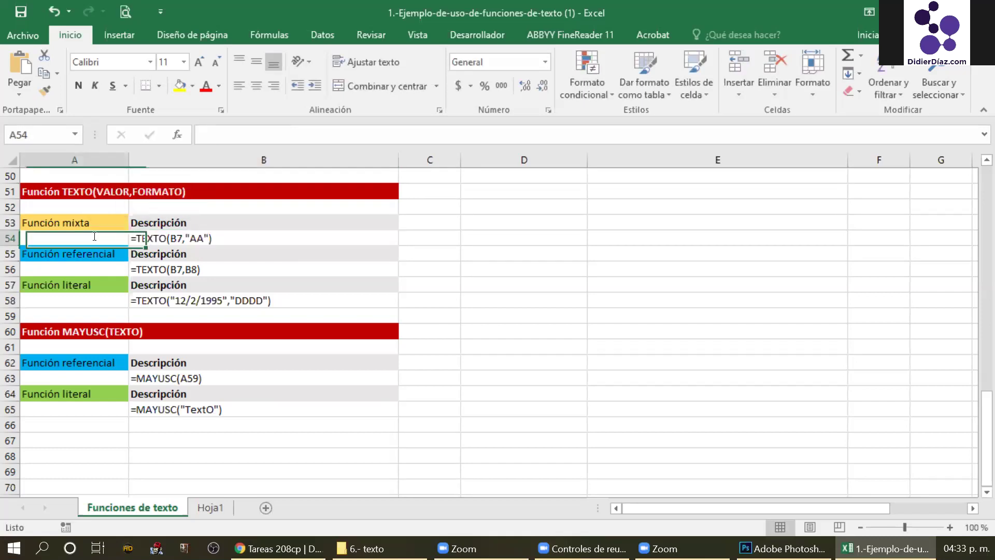
key(ctrl+v)
key(Return)
click(94, 236)
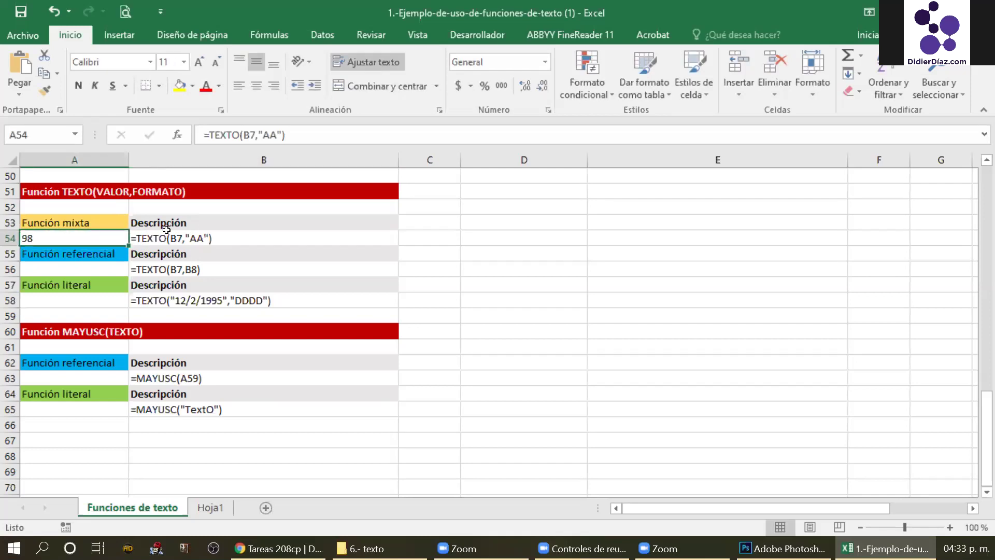
Examine the FECHA value in B7 and the value and format arguments of the TEXTO example in B54.
click(241, 244)
scroll(243, 248, up, 2)
scroll(245, 250, up, 14)
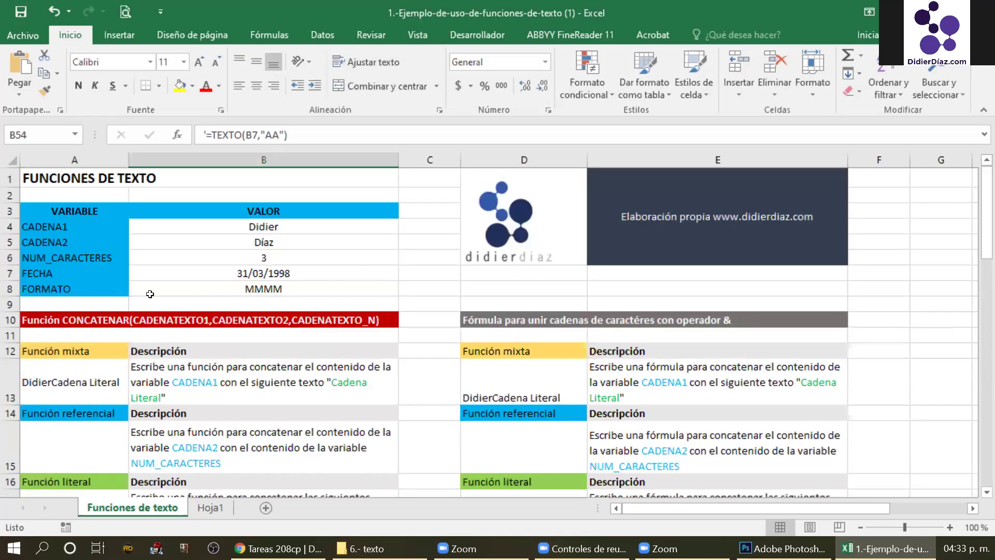
click(206, 275)
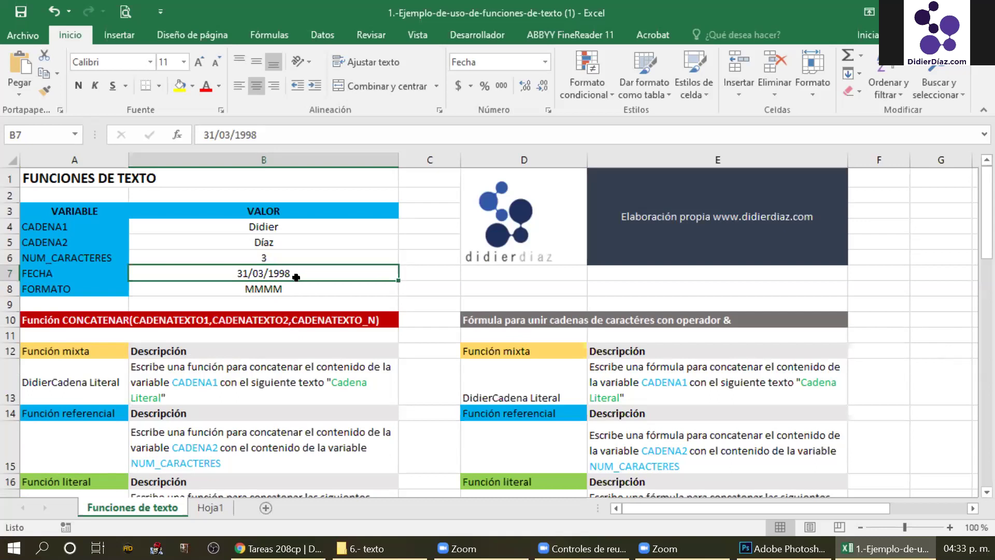
scroll(295, 275, down, 5)
scroll(296, 277, down, 11)
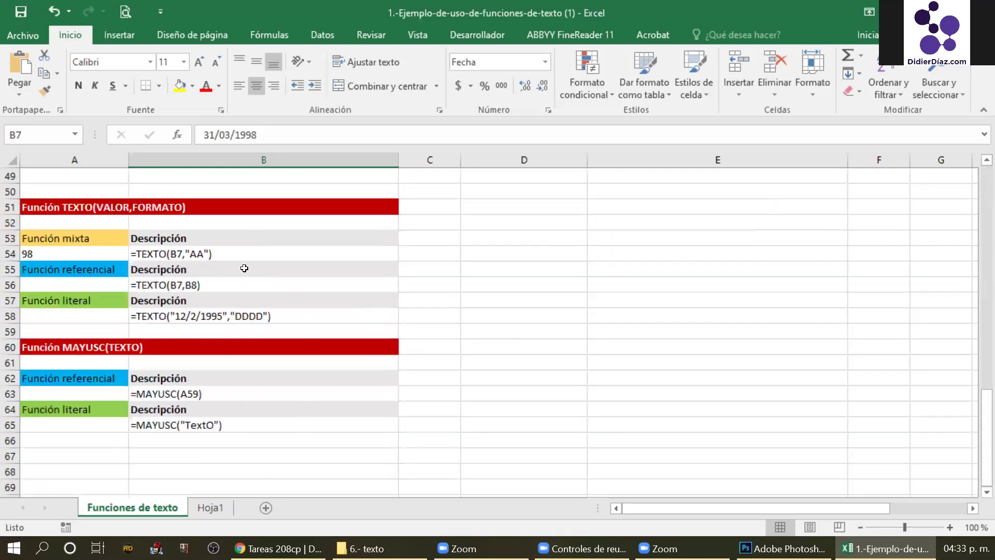
click(249, 285)
double_click(152, 251)
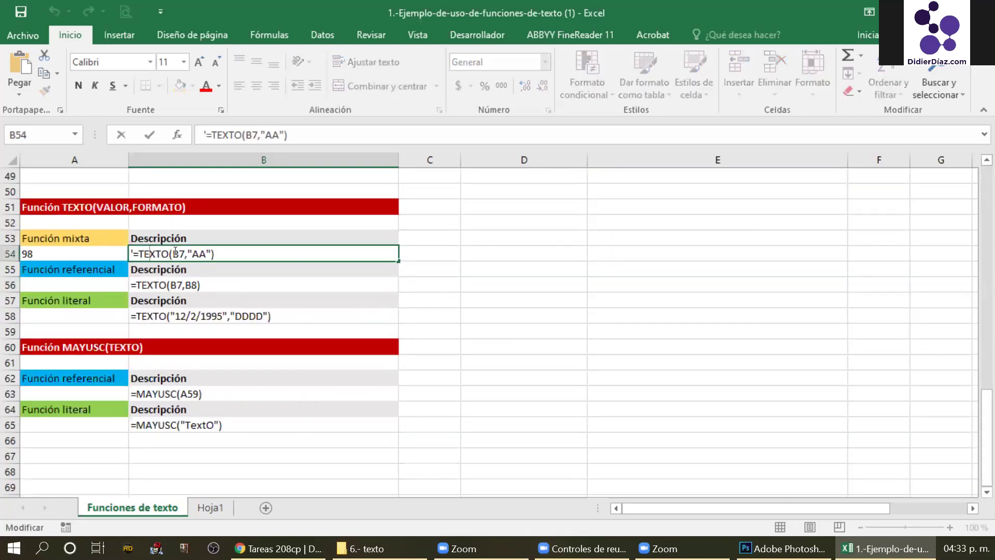
click(177, 252)
double_click(177, 252)
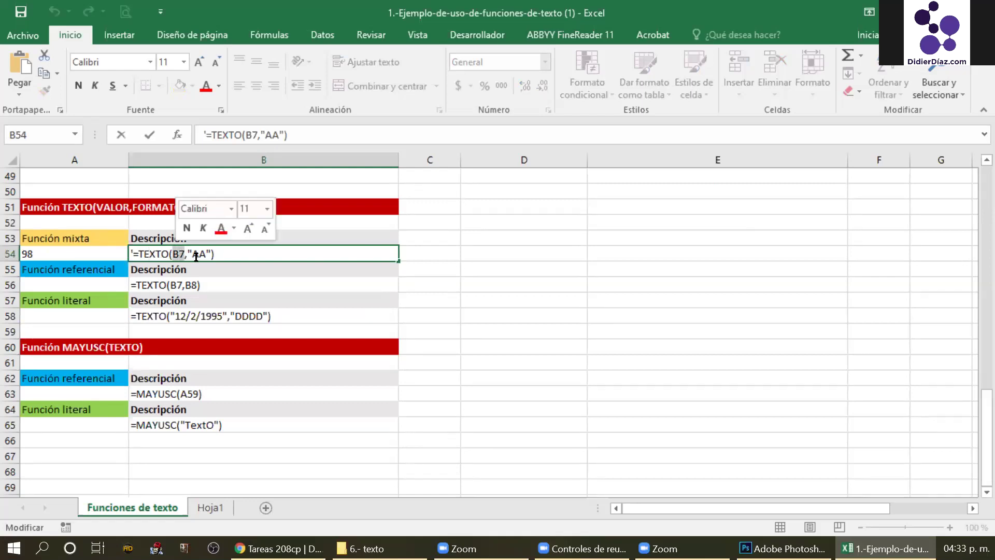
drag(188, 253, 213, 257)
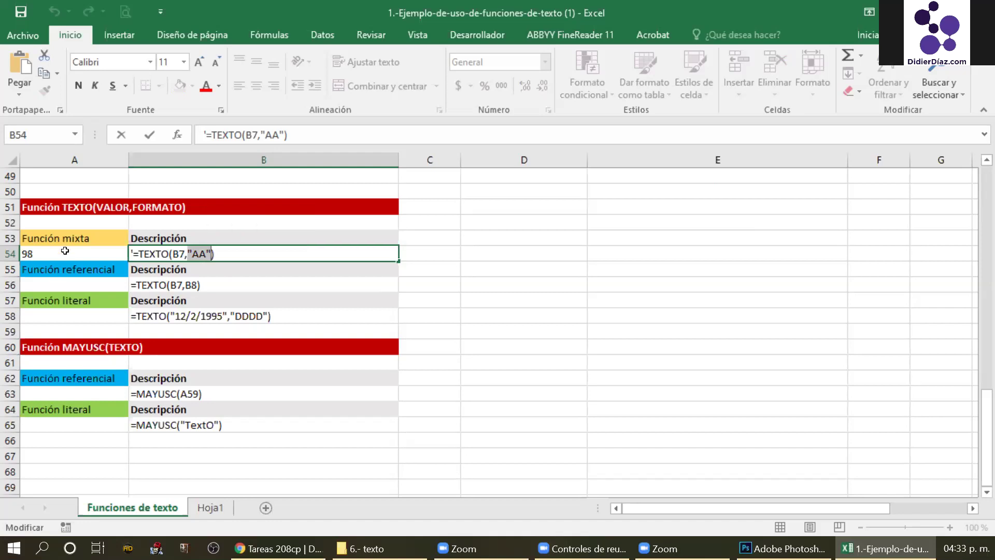
key(Escape)
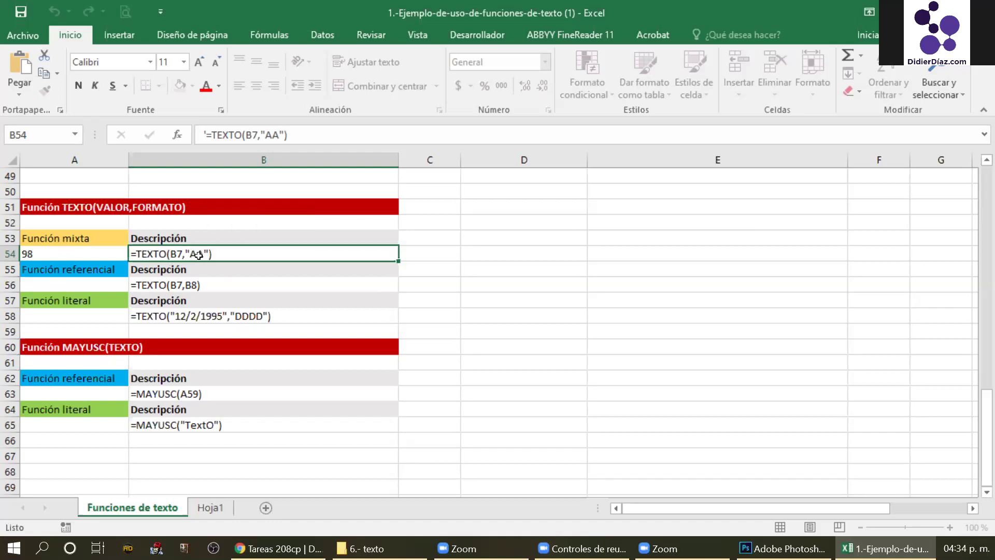
Change the format code in B54's example text to "AAAA" so it reads =TEXTO(B7,"AAAA").
double_click(199, 255)
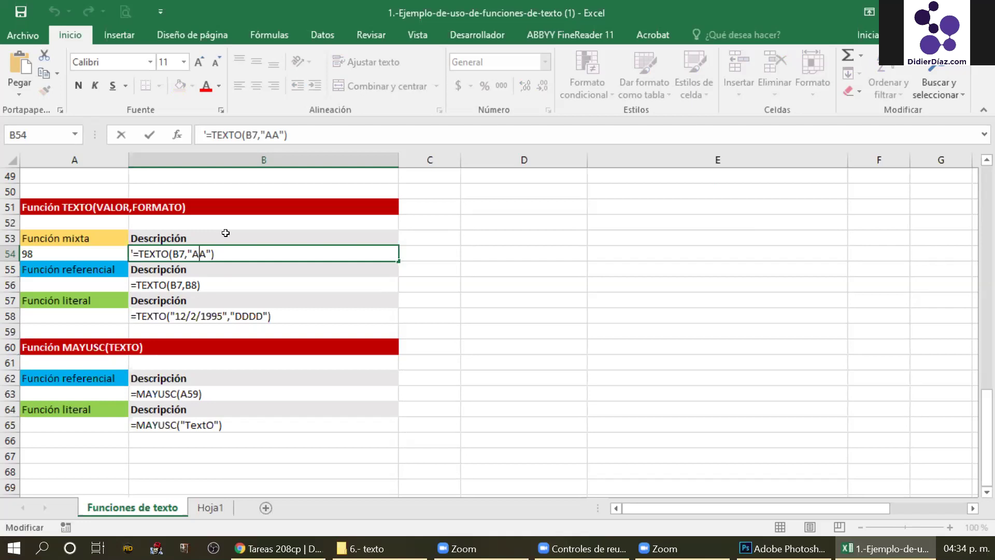
text(AA)
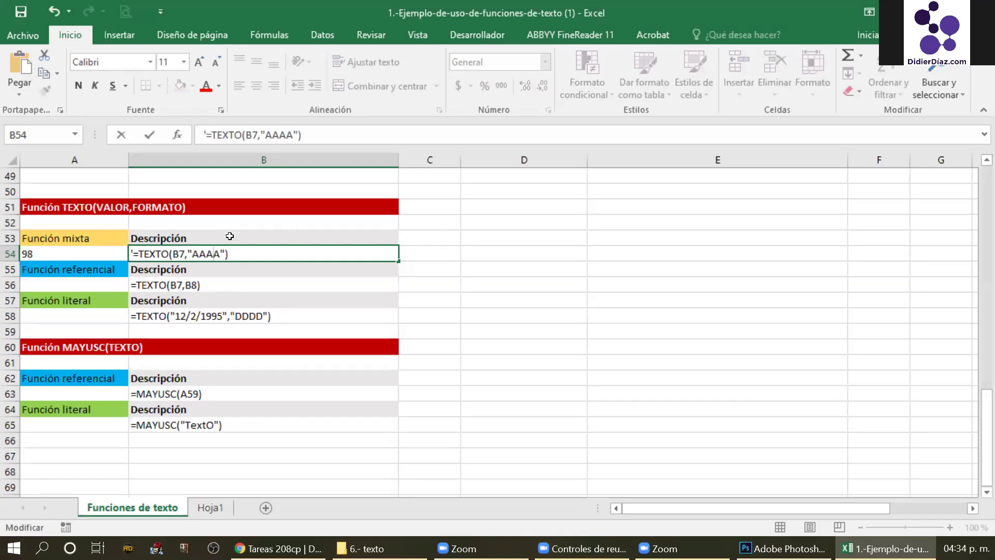
key(Return)
Change the format code of the TEXTO formula in A54 to "AAAA".
click(80, 258)
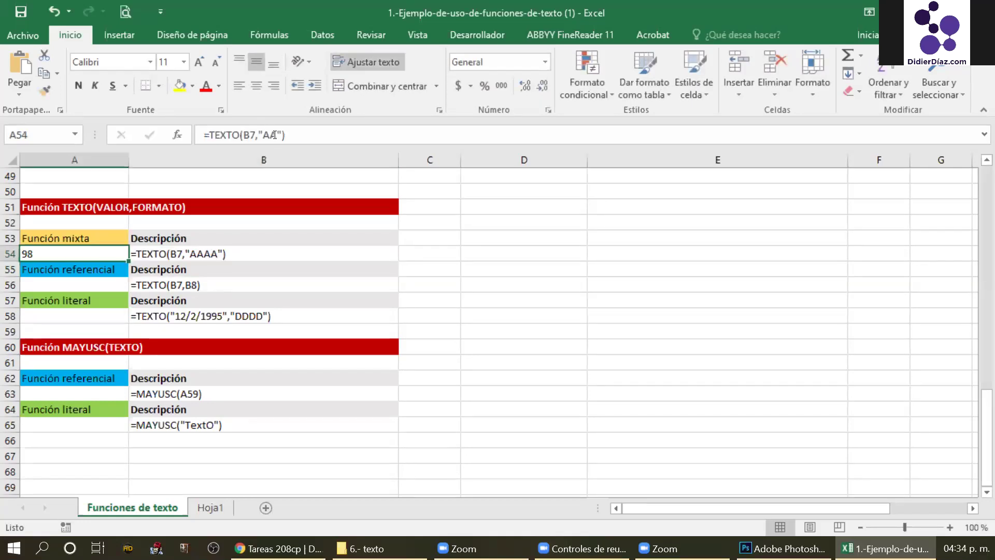
click(274, 134)
text(AA)
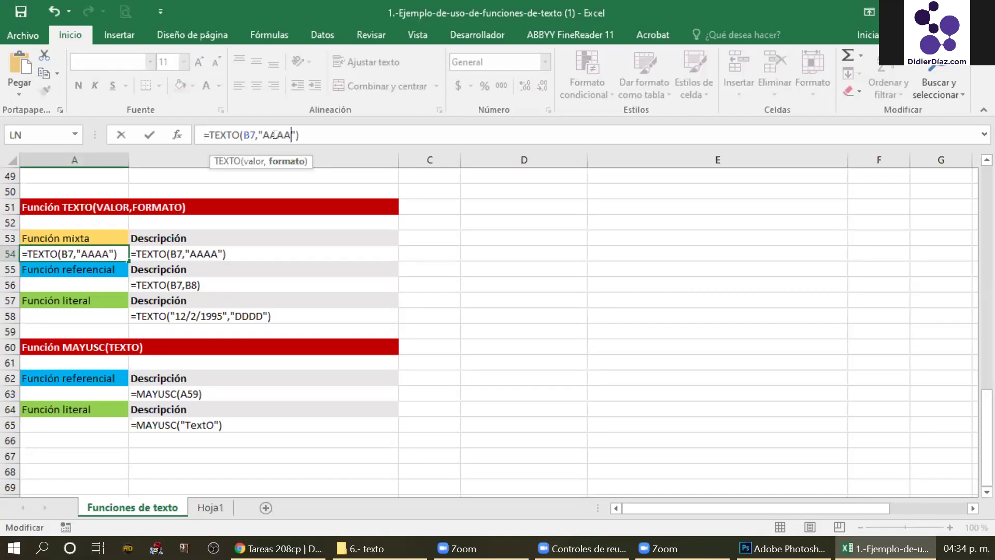
key(Return)
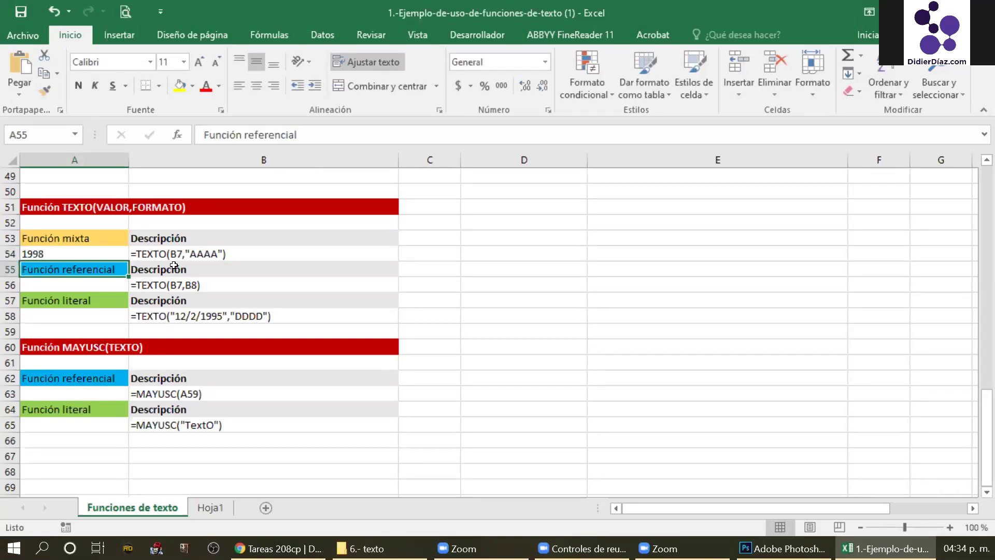
click(86, 256)
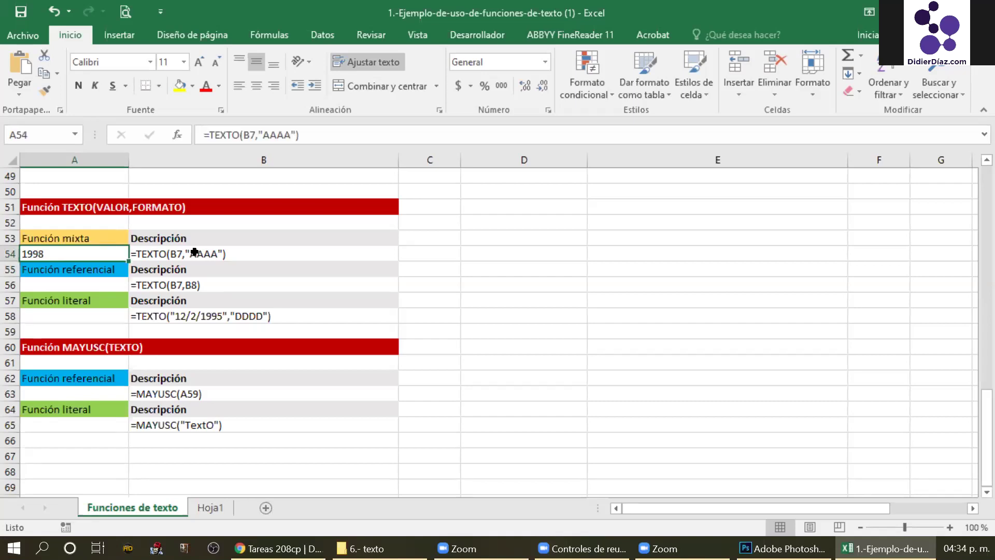
Remove the quotation marks around AAAA in B54's example text so it reads =TEXTO(B7,AAAA).
double_click(193, 254)
key(BackSpace)
click(220, 248)
key(Delete)
key(Return)
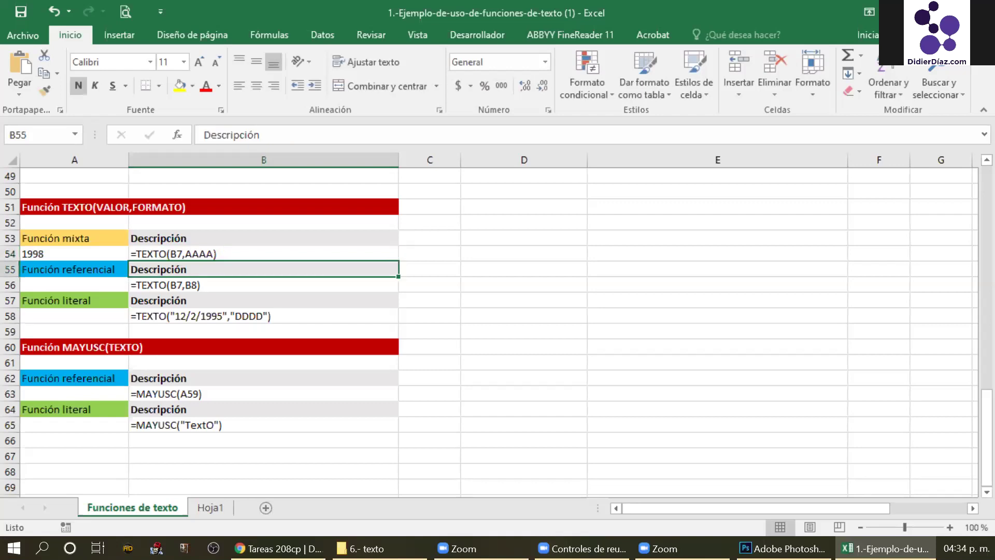
Remove both quotation marks from A54's formula so it reads =TEXTO(B7,AAAA).
key(Up)
key(Left)
key(F2)
click(279, 136)
key(BackSpace)
click(290, 136)
key(BackSpace)
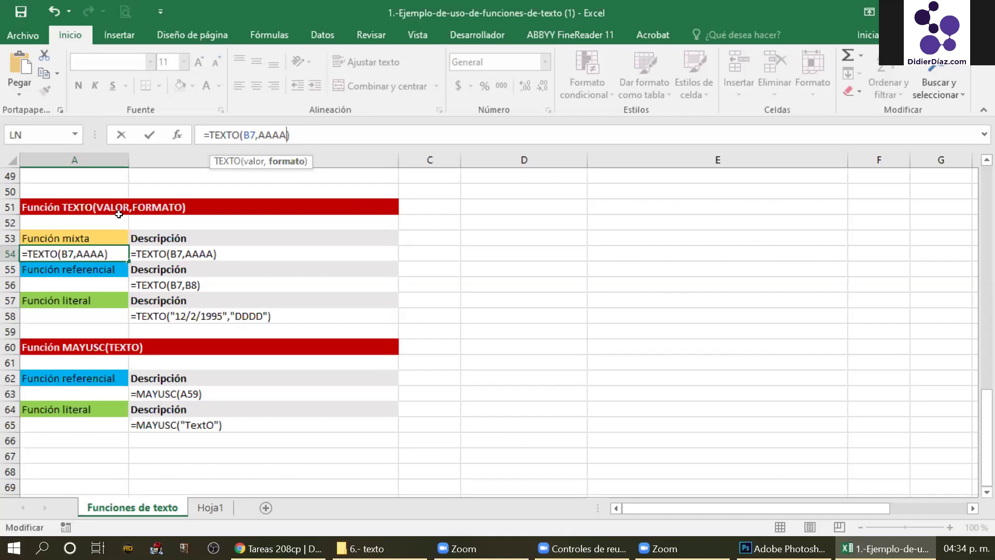
key(Return)
click(120, 251)
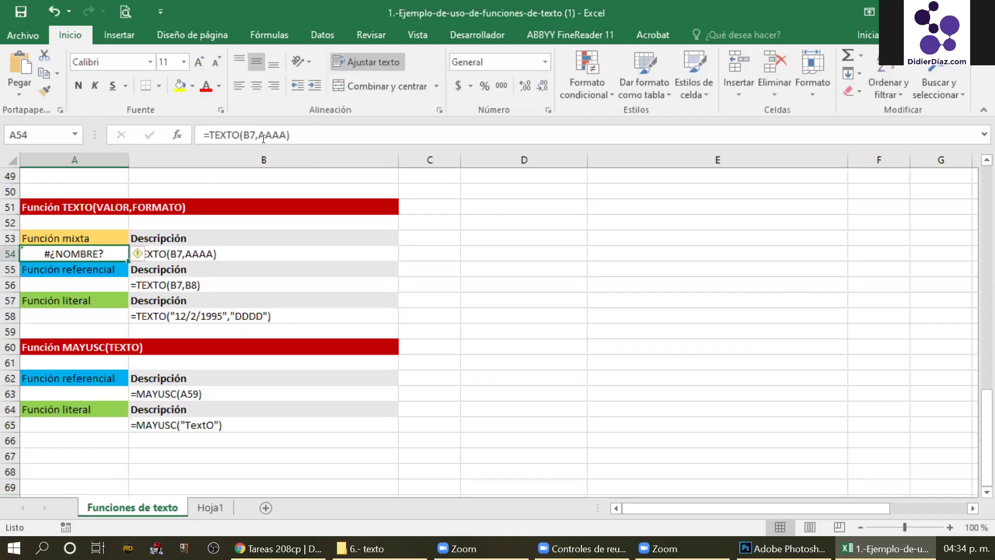
Replace the format argument in A54's TEXTO formula with "mmmm" in quotation marks.
double_click(263, 136)
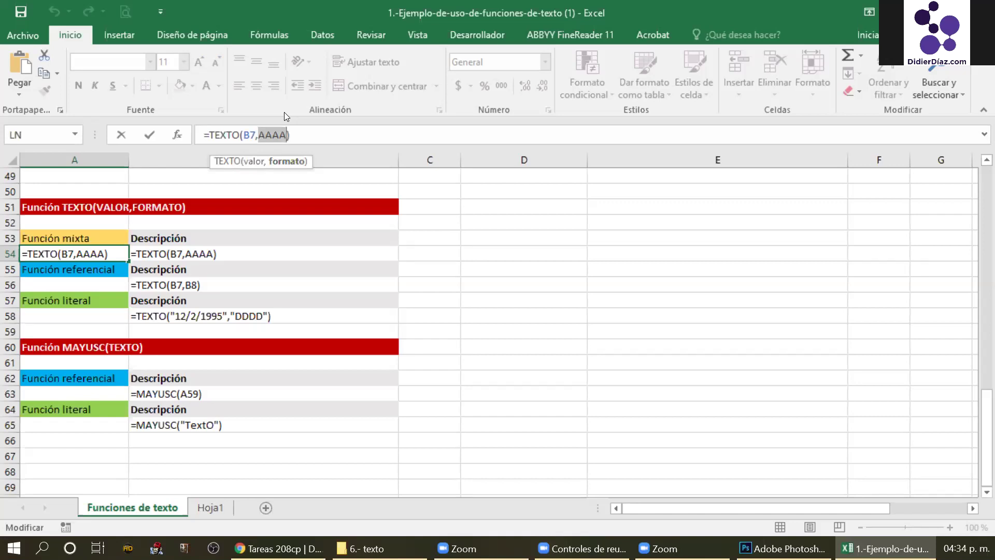
text("mmmm")
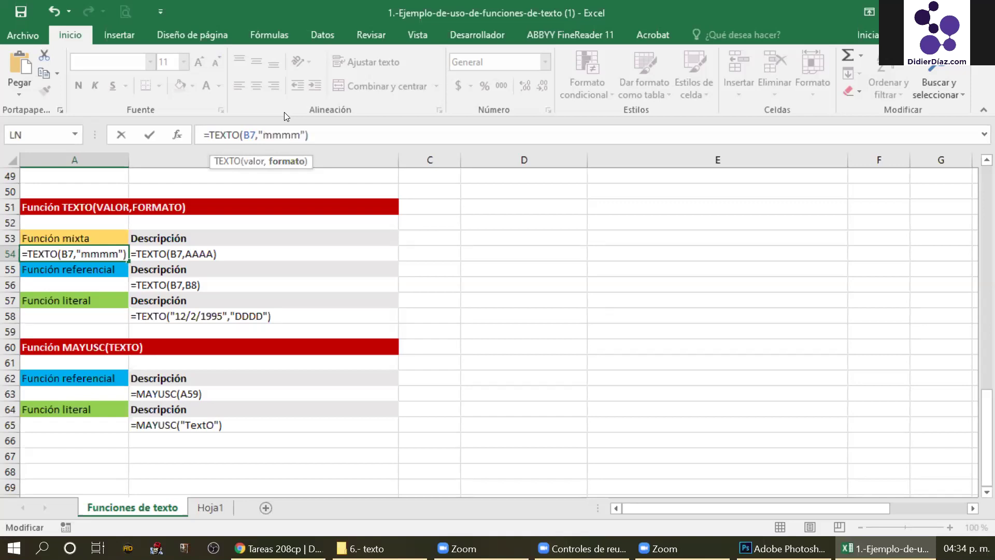
key(Return)
Shorten the month format code in A54's TEXTO formula to "mm".
double_click(120, 255)
click(285, 134)
key(BackSpace)
key(BackSpace)
key(Return)
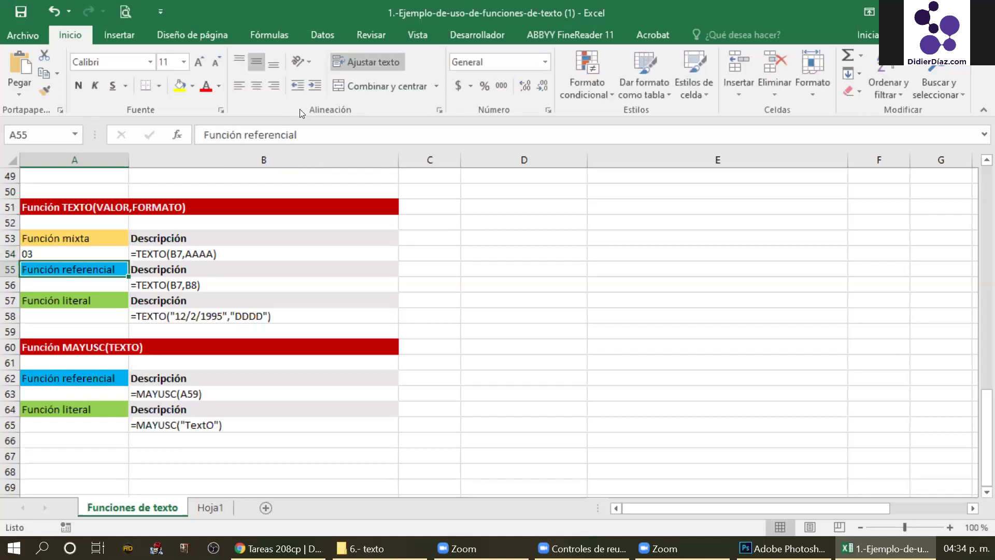
Extend the month format code in A54's TEXTO formula to "mmm".
click(38, 252)
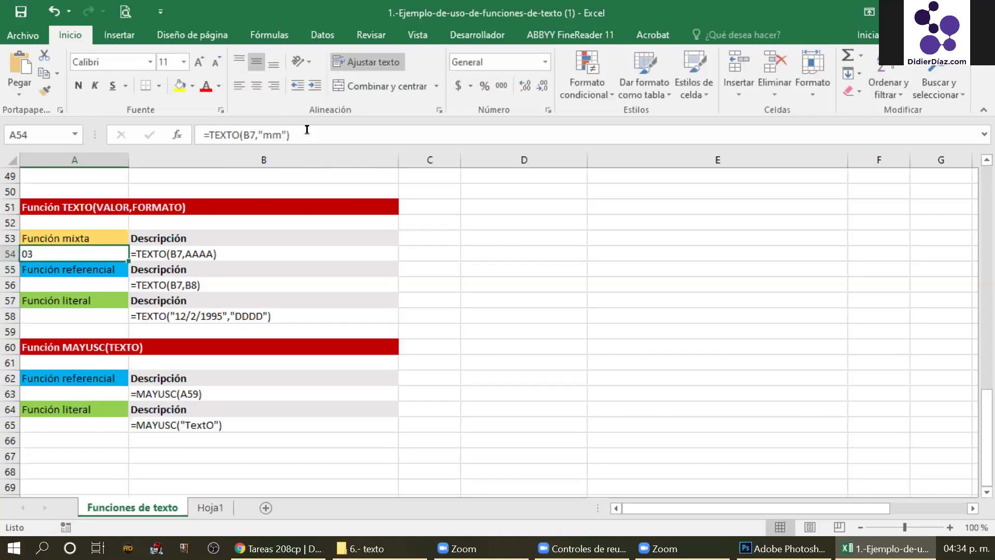
click(280, 136)
text(m)
key(Return)
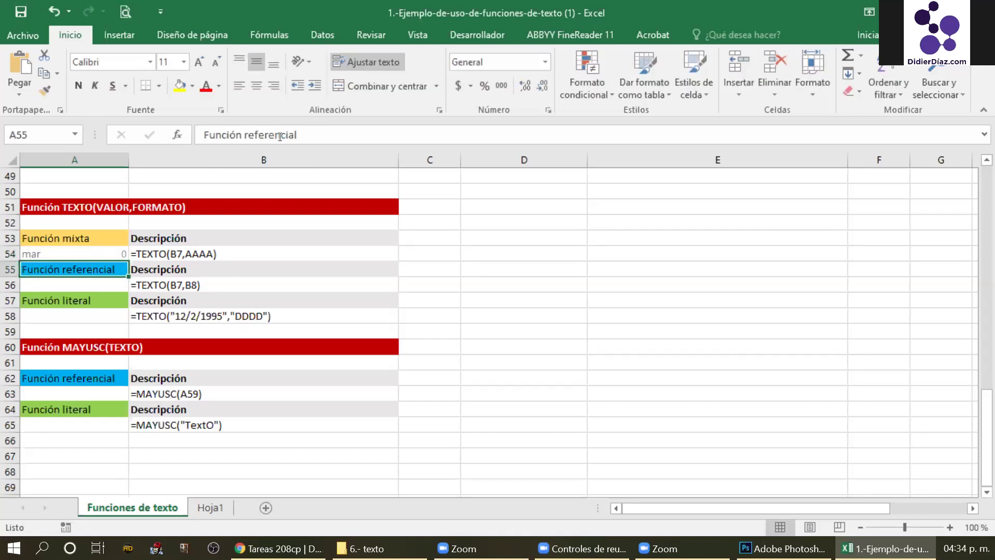
Replace the month code in A54's TEXTO formula with the day format code "d".
key(Up)
double_click(287, 133)
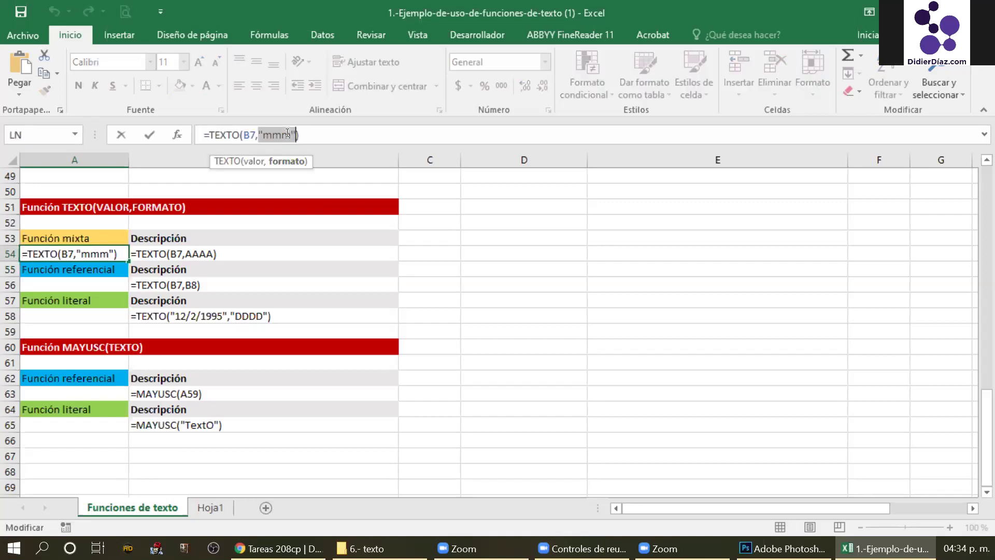
text("d)
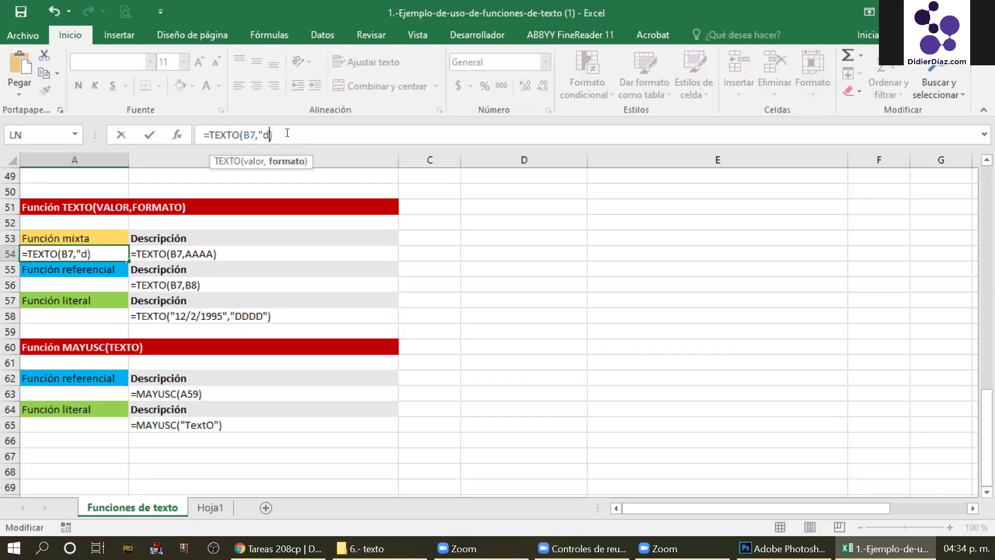
key(Return)
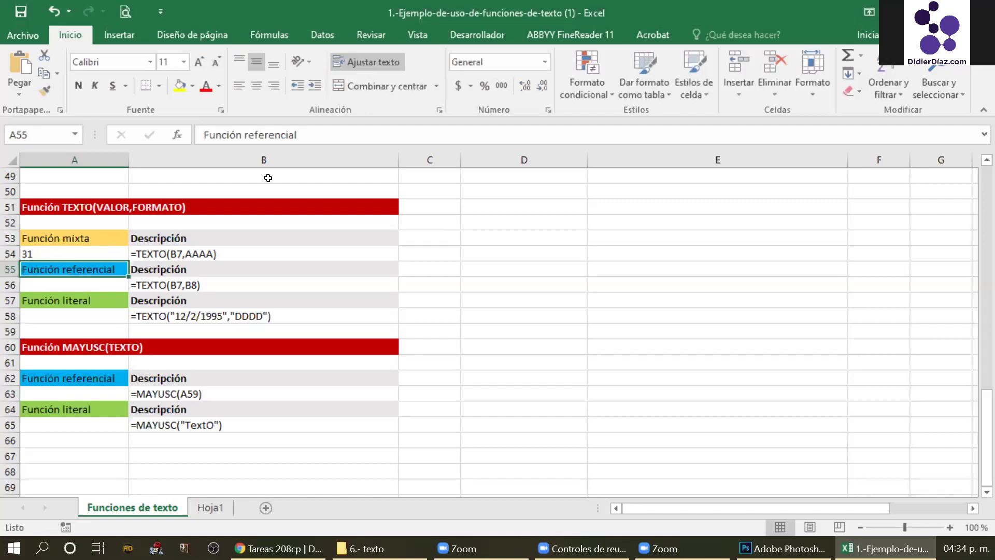
Extend the day format code in A54 so the formula reads =TEXTO(B7,"ddd").
key(Up)
click(268, 131)
text(d)
key(Return)
key(Up)
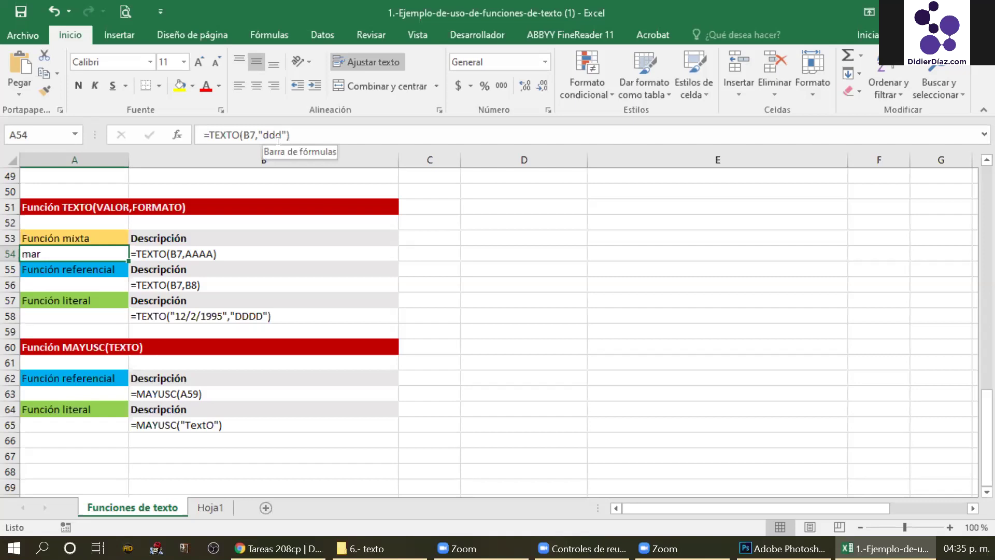
Lengthen the day format code in A54 so the formula reads =TEXTO(B7,"dddd").
double_click(278, 135)
key(Right)
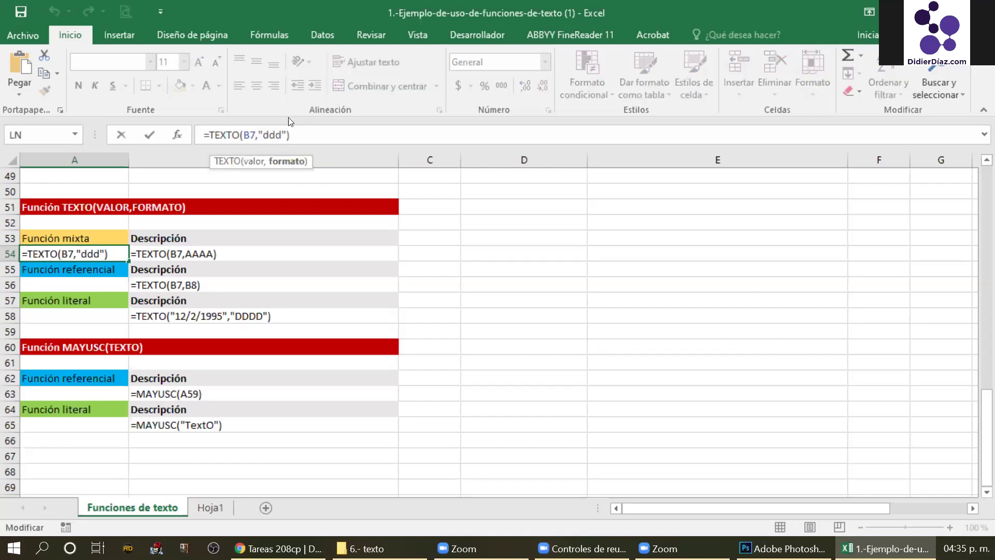
text(d)
key(Return)
click(61, 253)
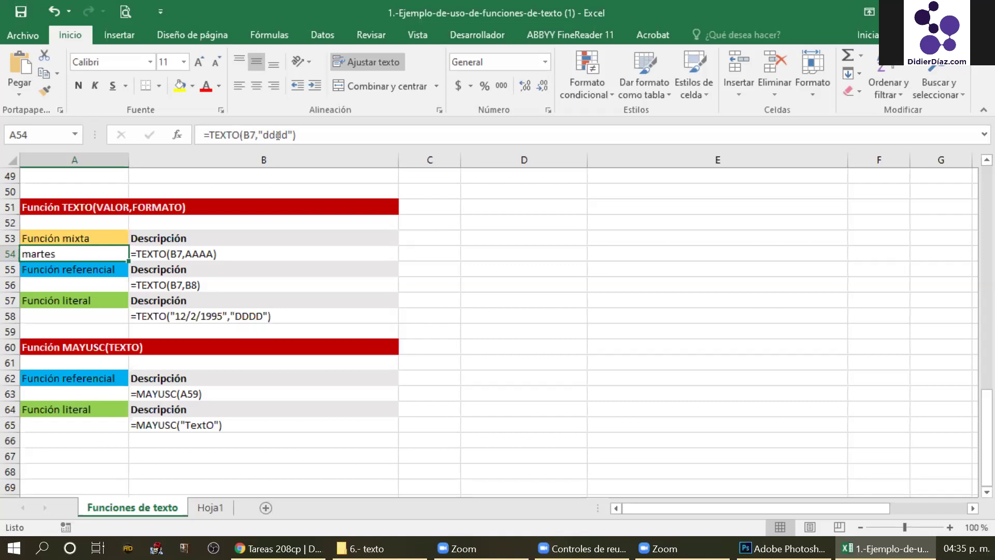
Shorten A54's day format code back to "ddd".
key(F2)
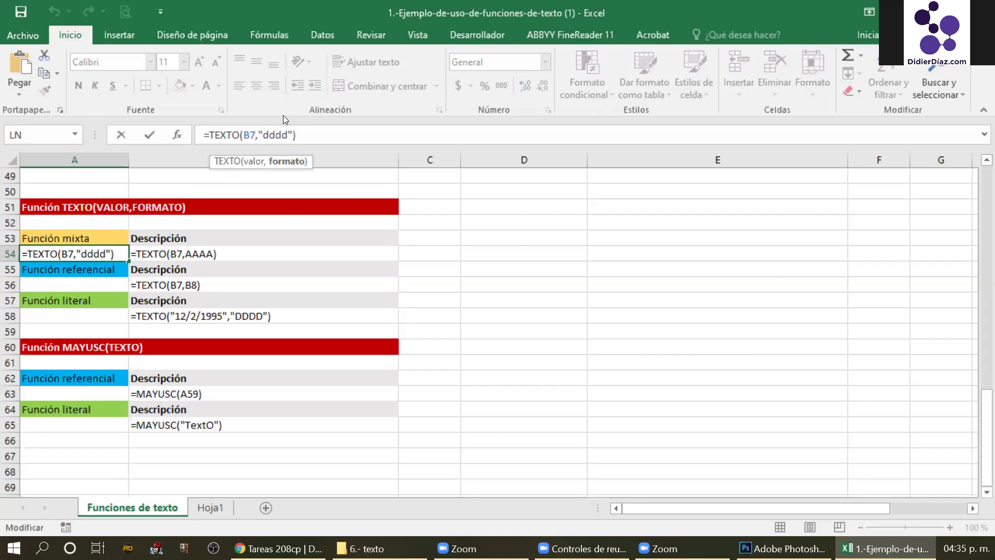
key(Return)
click(93, 250)
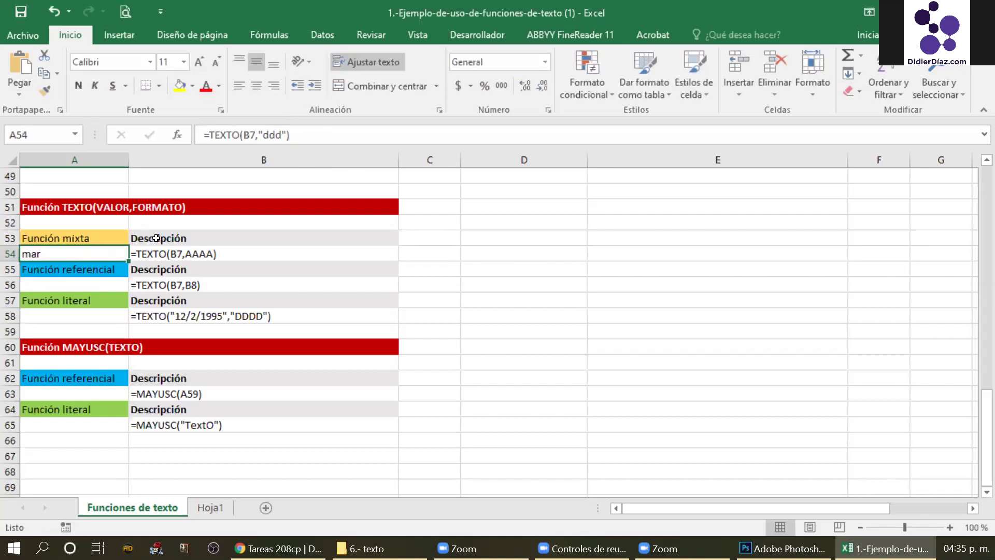
Change the FECHA value in B7 to 30/03/1998.
click(235, 233)
scroll(235, 226, up, 3)
scroll(259, 281, up, 13)
click(243, 270)
click(215, 134)
key(BackSpace)
text(0)
click(263, 296)
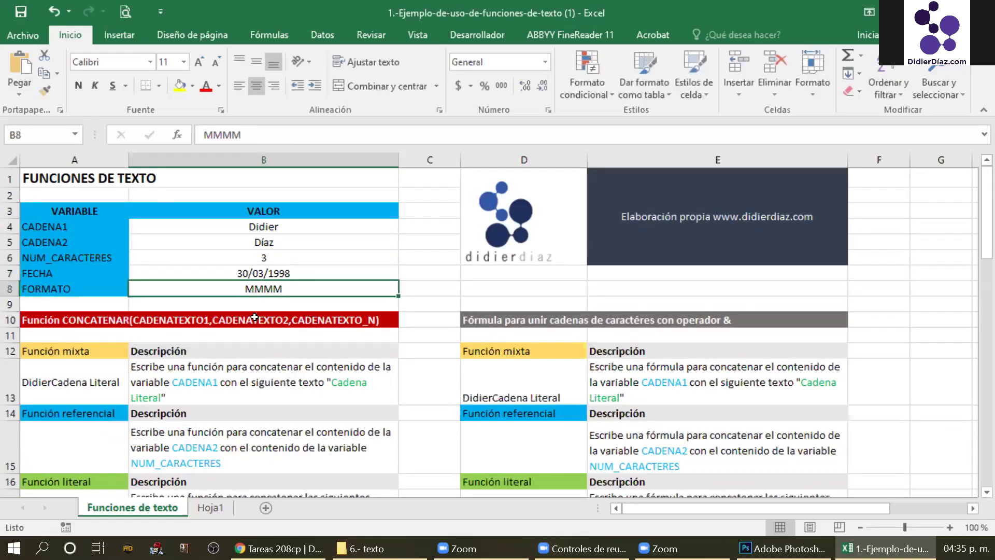
Set the format code of the TEXTO formula in A54 to "dddd".
scroll(255, 317, down, 14)
scroll(254, 317, down, 4)
scroll(76, 366, up, 4)
scroll(84, 345, down, 2)
click(84, 345)
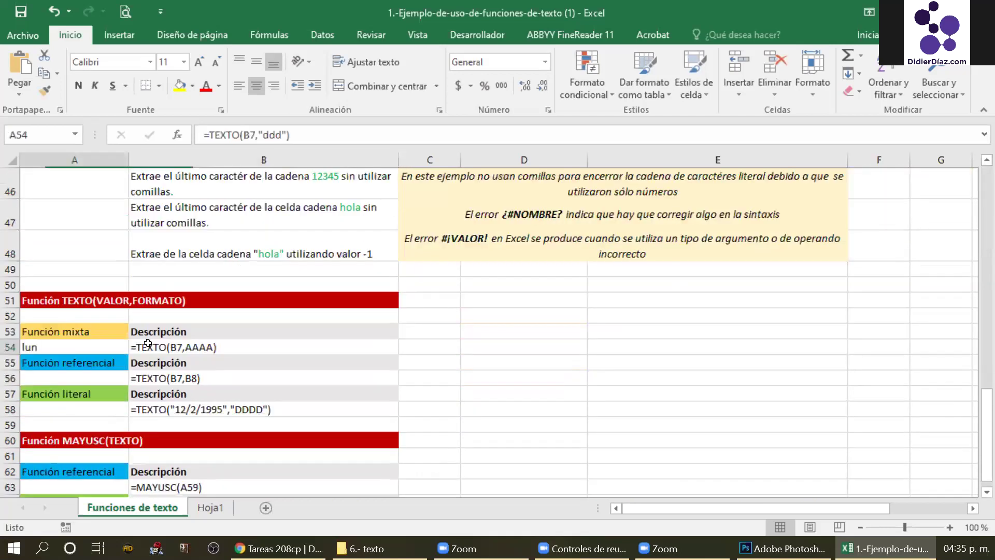
click(270, 139)
text(d)
key(Return)
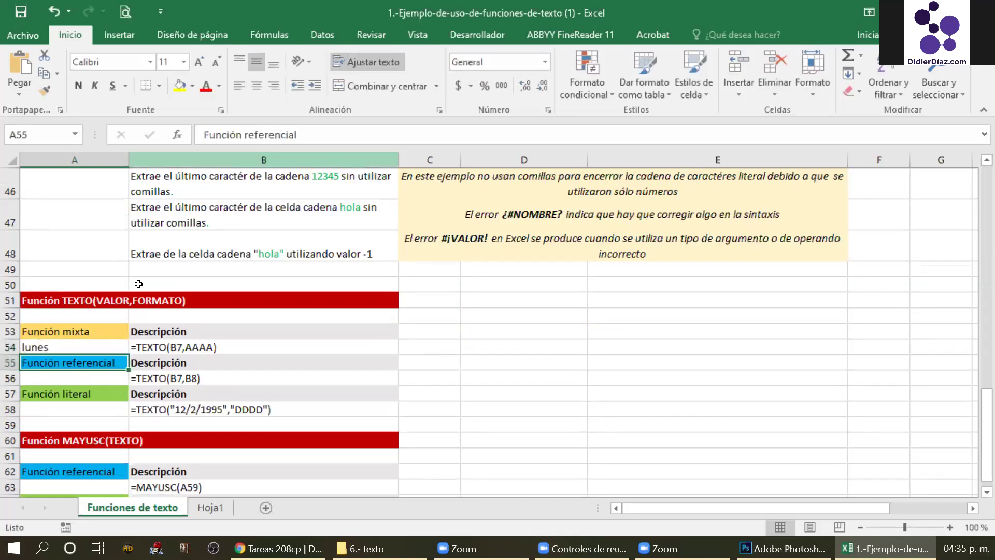
Examine the mixed TEXTO formula in A54 and the mixed, referential and literal examples in B54, B56 and B58.
click(217, 406)
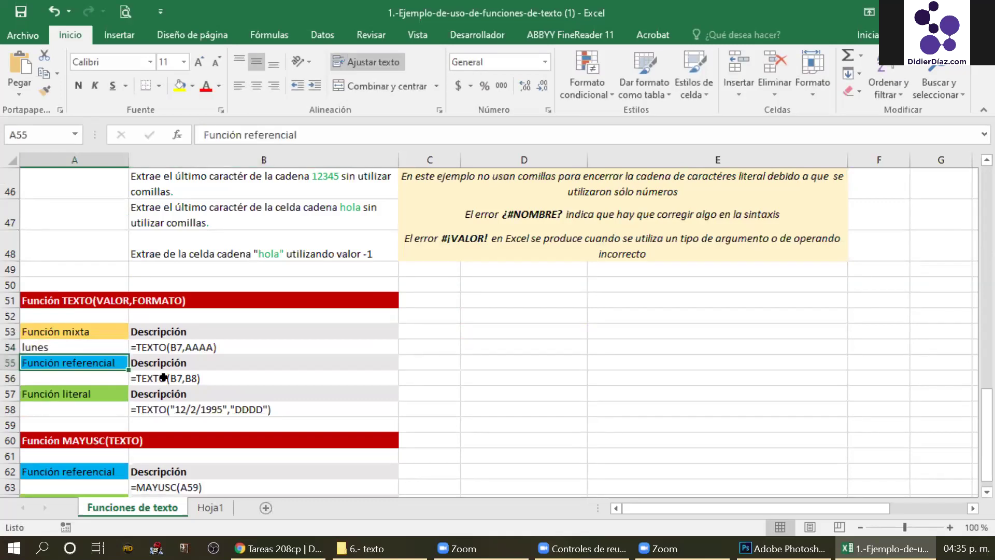
click(94, 348)
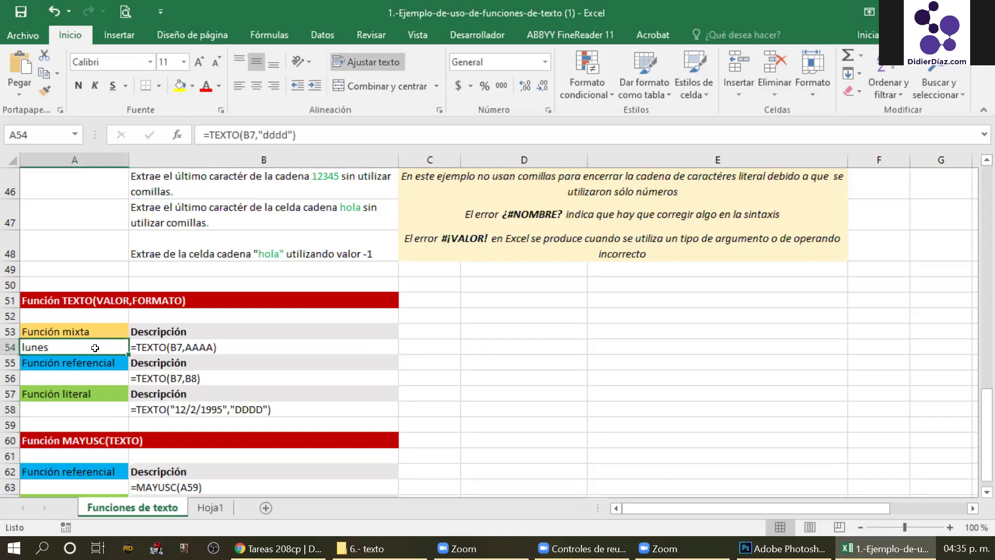
click(339, 363)
scroll(339, 363, down, 1)
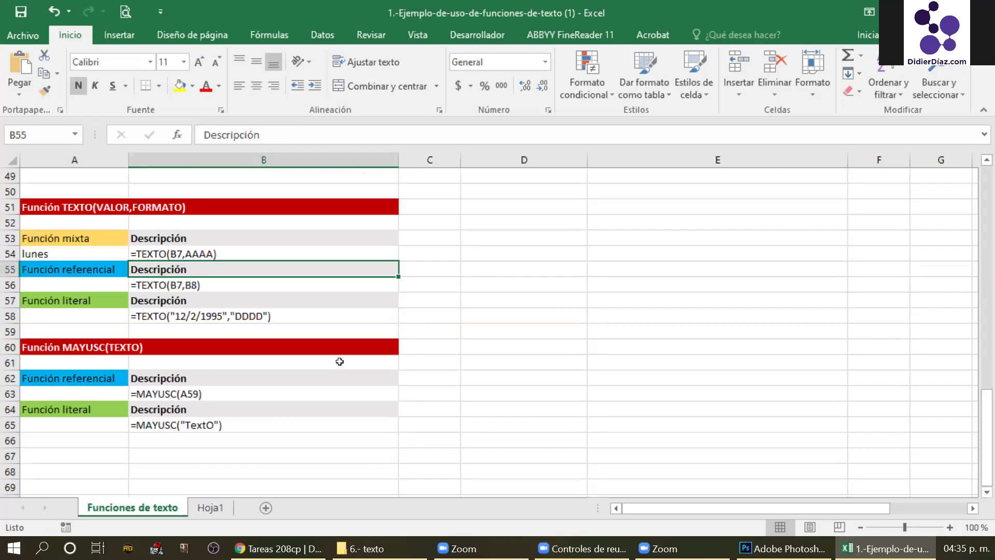
click(99, 294)
click(104, 285)
double_click(180, 286)
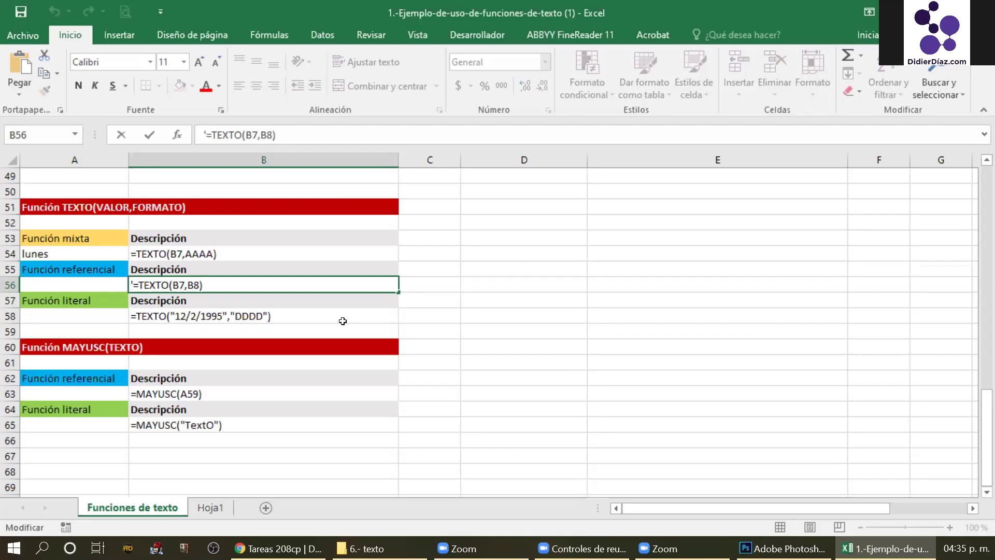
click(286, 324)
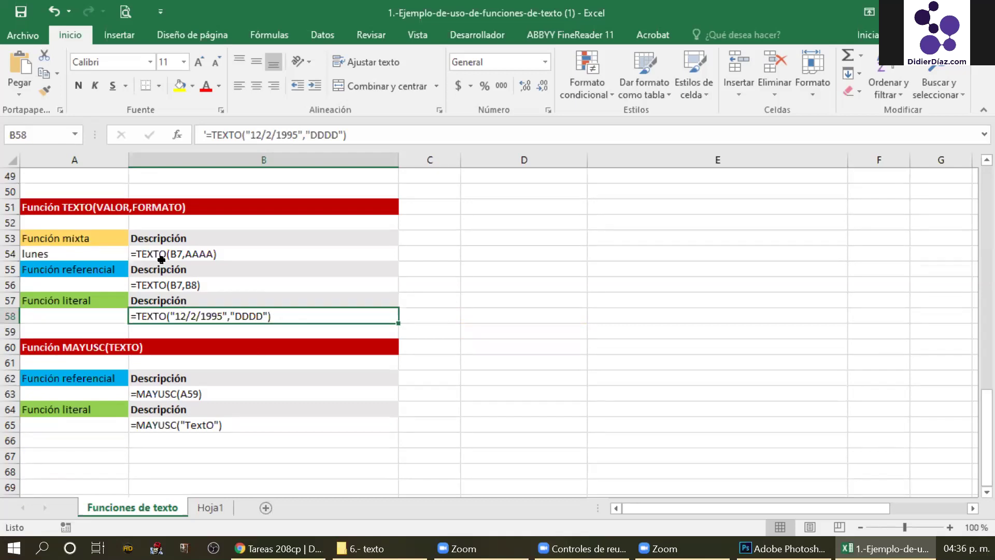
click(276, 252)
Copy the referential example =MAYUSC(A59) from B63 and enter it as a formula in A63.
scroll(278, 299, down, 1)
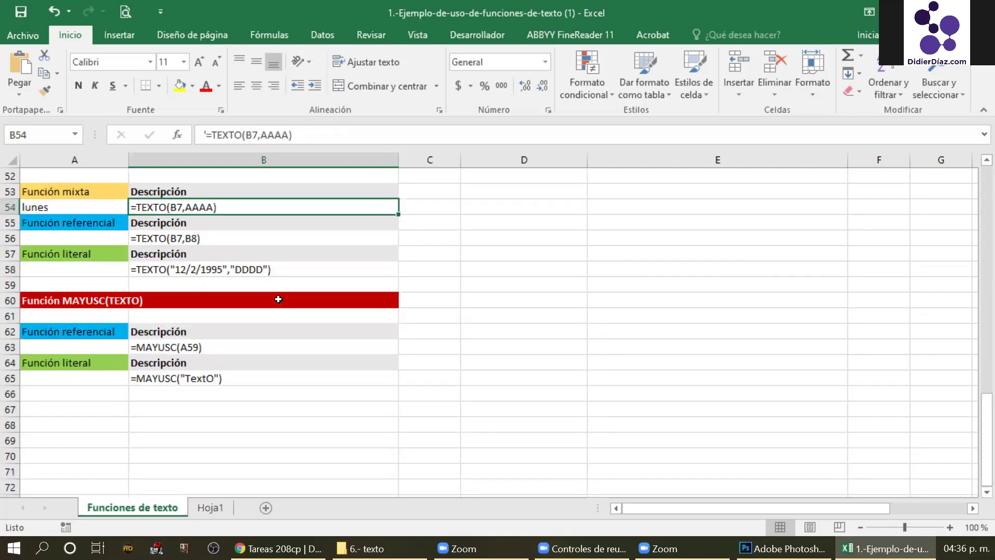
scroll(279, 299, down, 1)
click(83, 255)
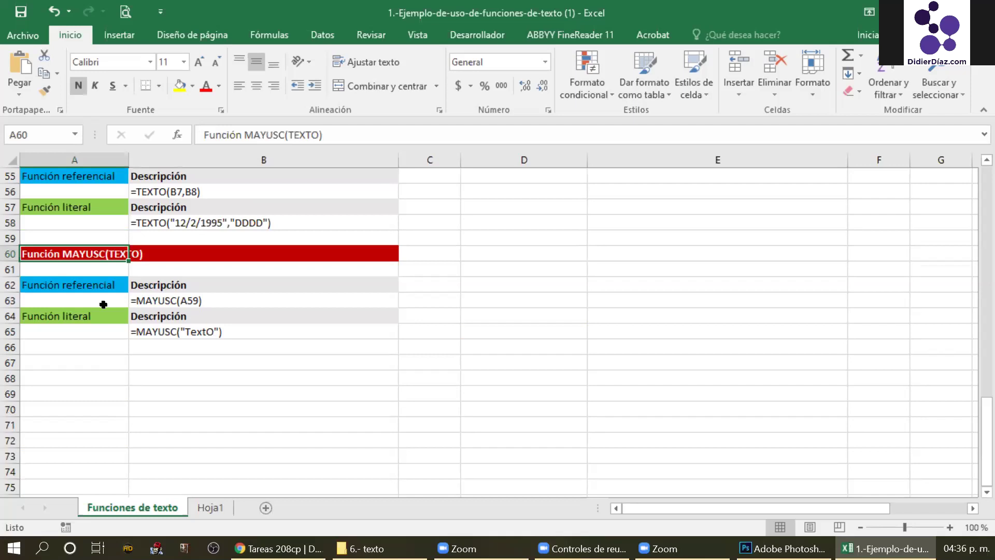
key(Down)
key(Down)
key(Down)
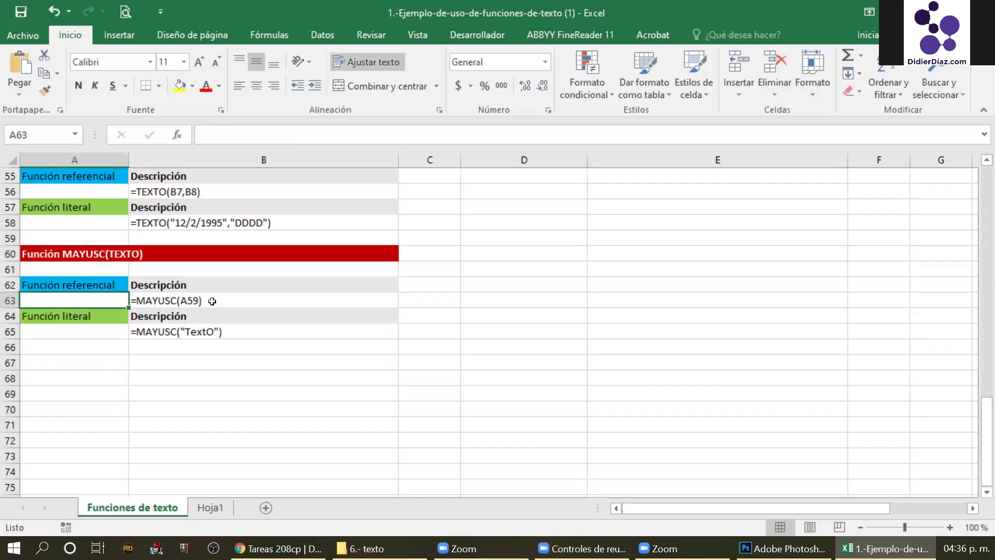
click(212, 301)
double_click(134, 303)
text(')
drag(135, 303, 222, 298)
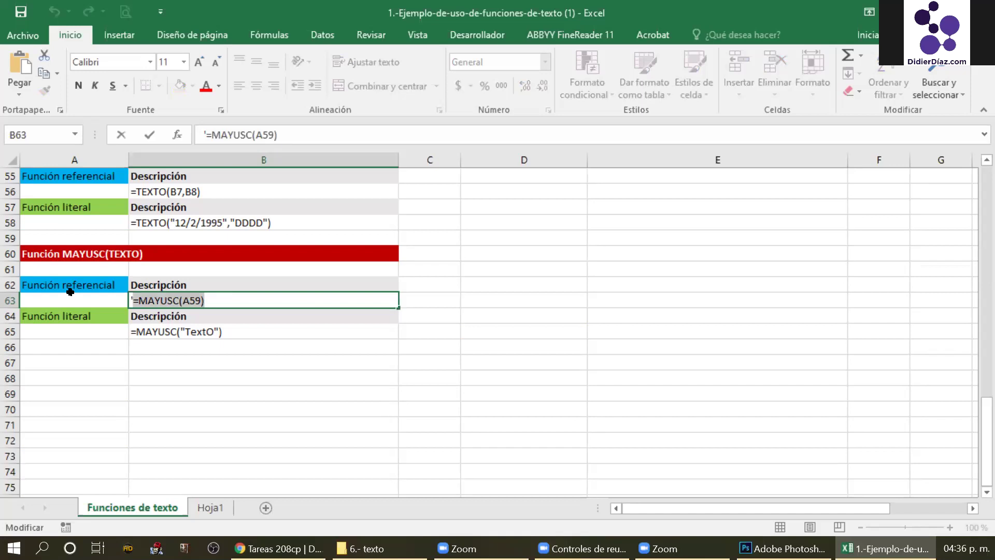
key(shift+Tab)
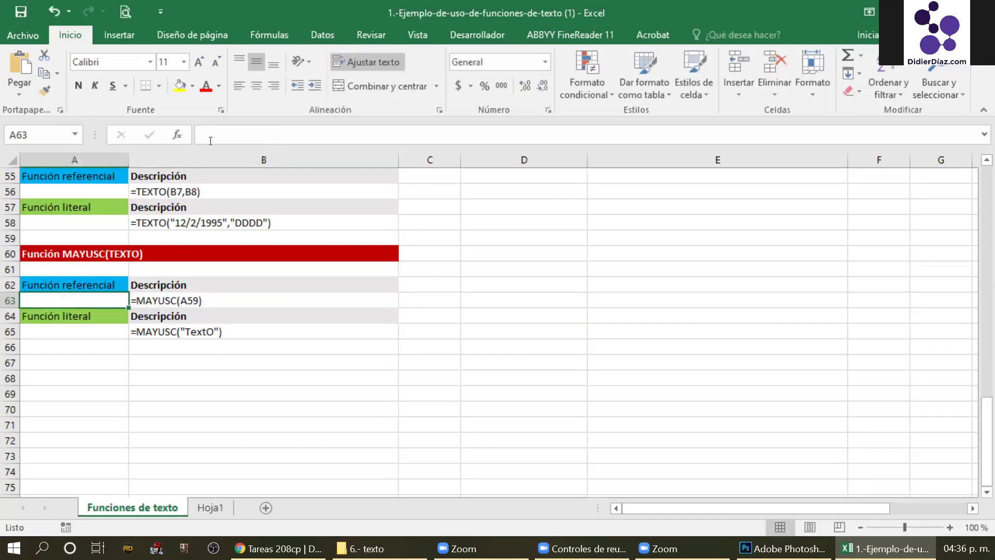
click(210, 140)
key(Return)
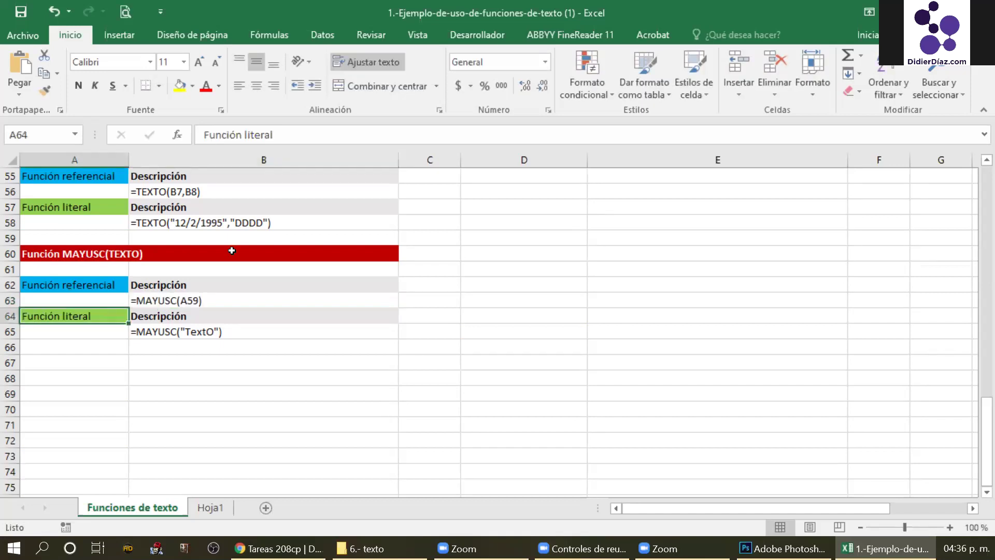
Replace the argument of the MAYUSC formula in A63 with cell A60, giving =MAYUSC(A60).
key(Up)
click(262, 130)
key(BackSpace)
key(BackSpace)
key(Delete)
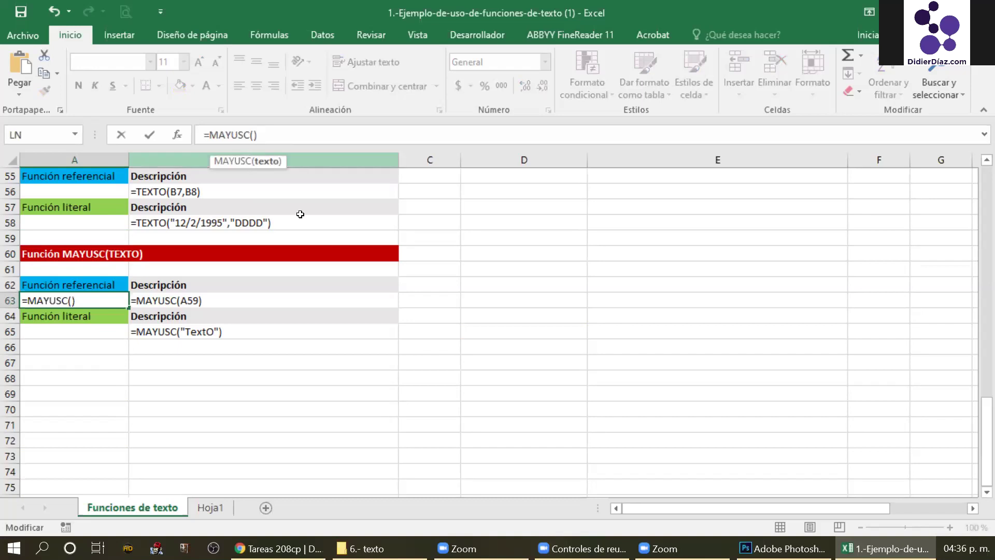
click(73, 254)
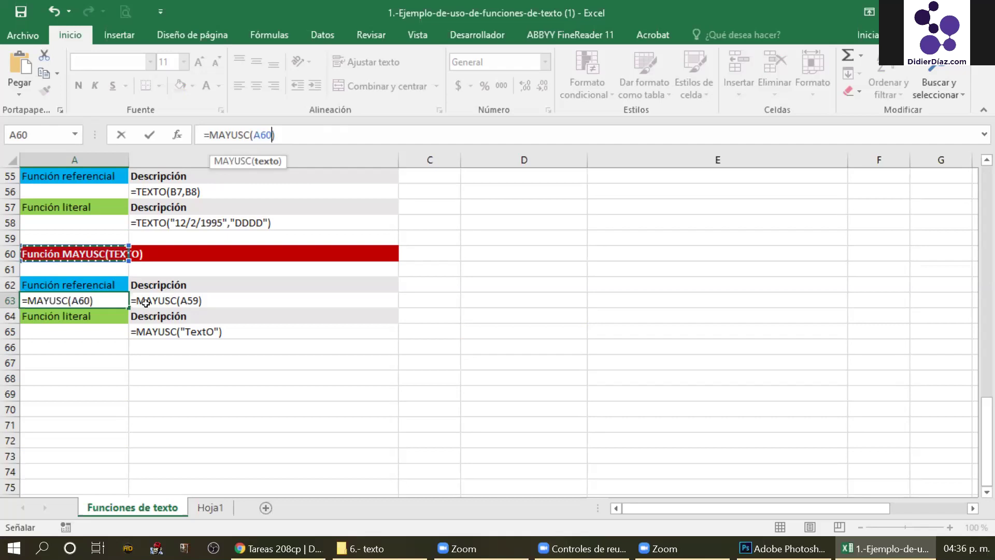
key(Return)
click(93, 302)
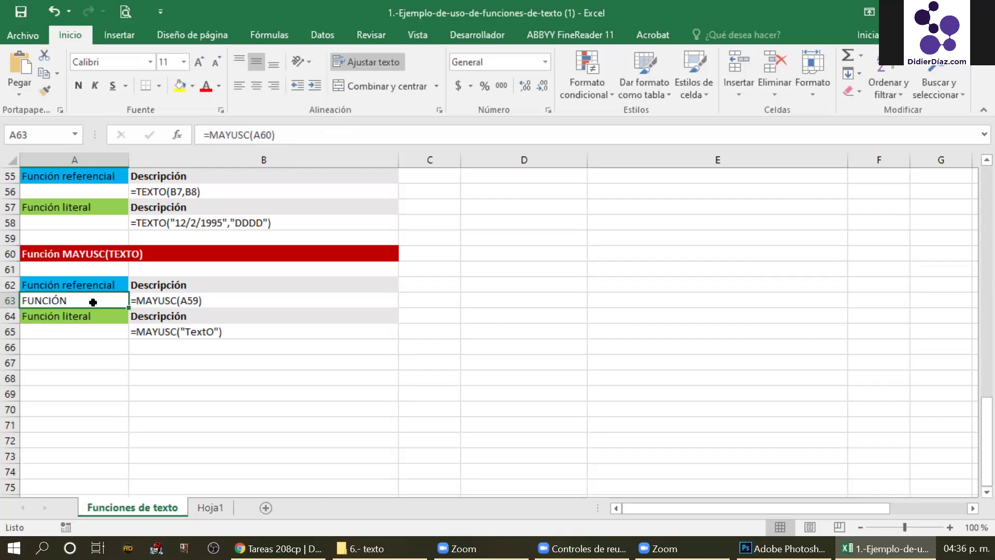
Widen column A until the full MAYUSC text in A63 fits in its cell.
click(70, 257)
click(111, 304)
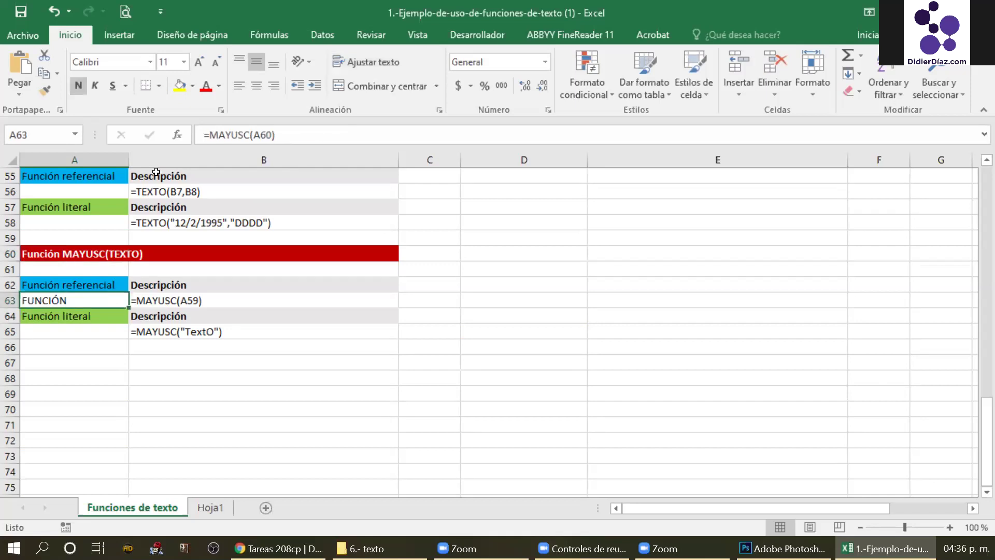
drag(125, 163, 262, 163)
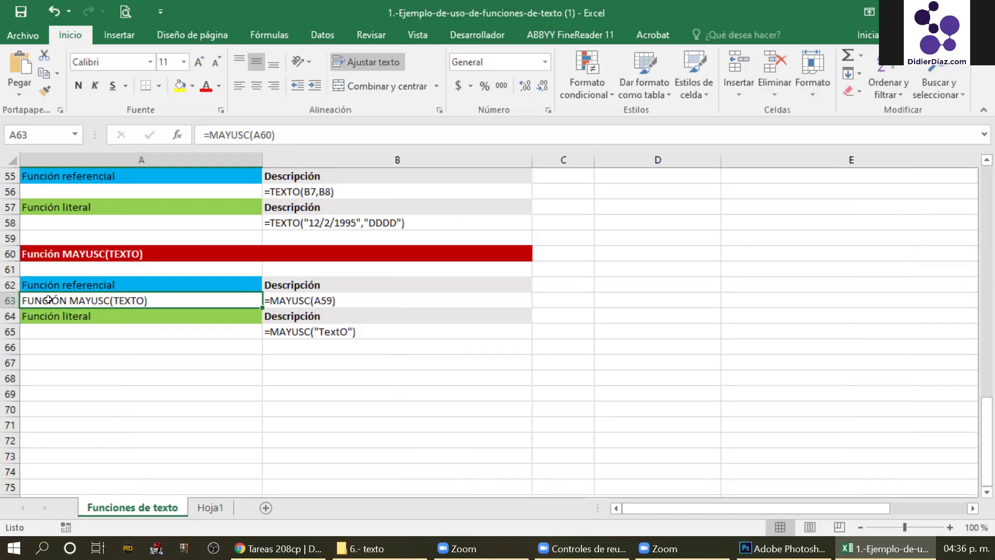
click(210, 288)
click(208, 299)
click(112, 337)
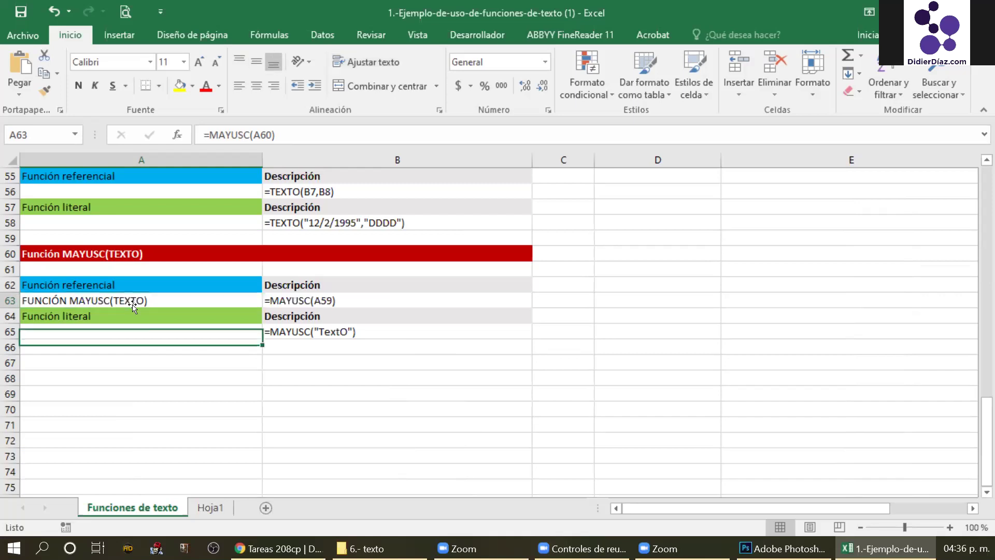
click(133, 305)
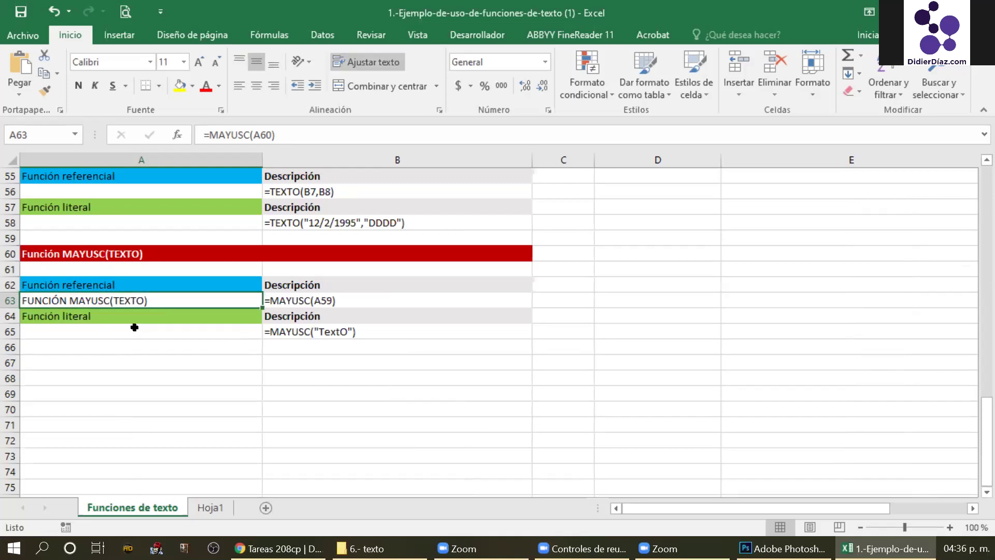
click(134, 327)
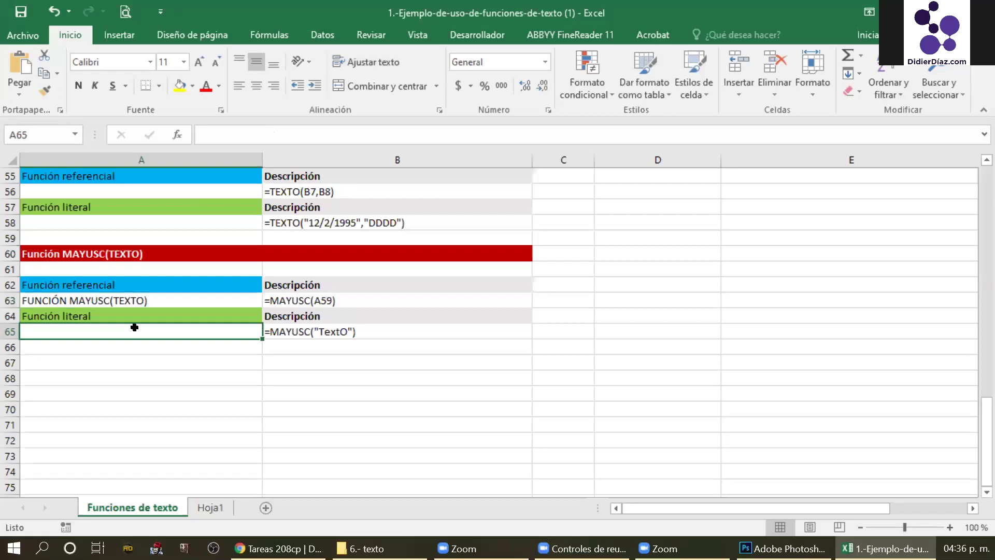
Open the Insert Function dialog for empty cell A67 and list the functions in the Texto category.
scroll(209, 299, up, 1)
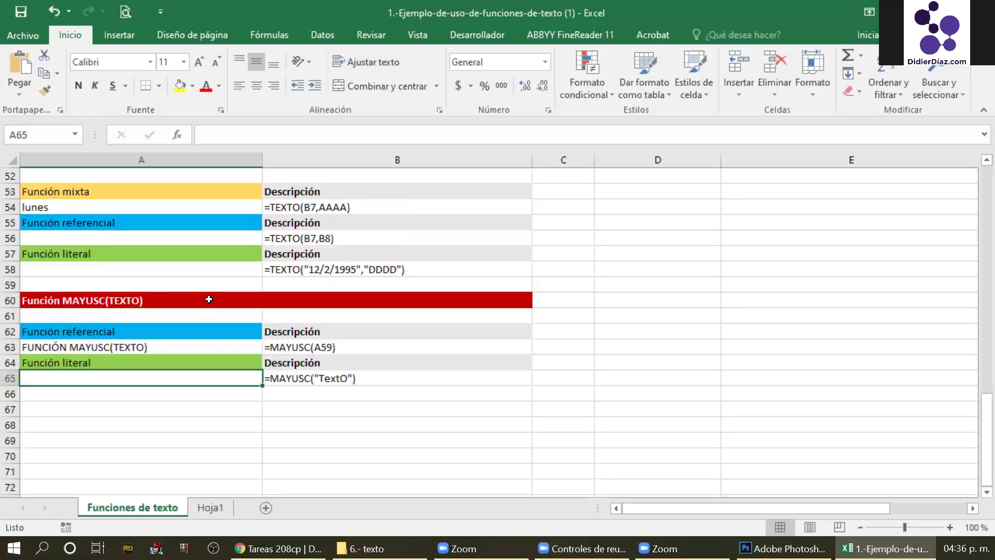
click(108, 349)
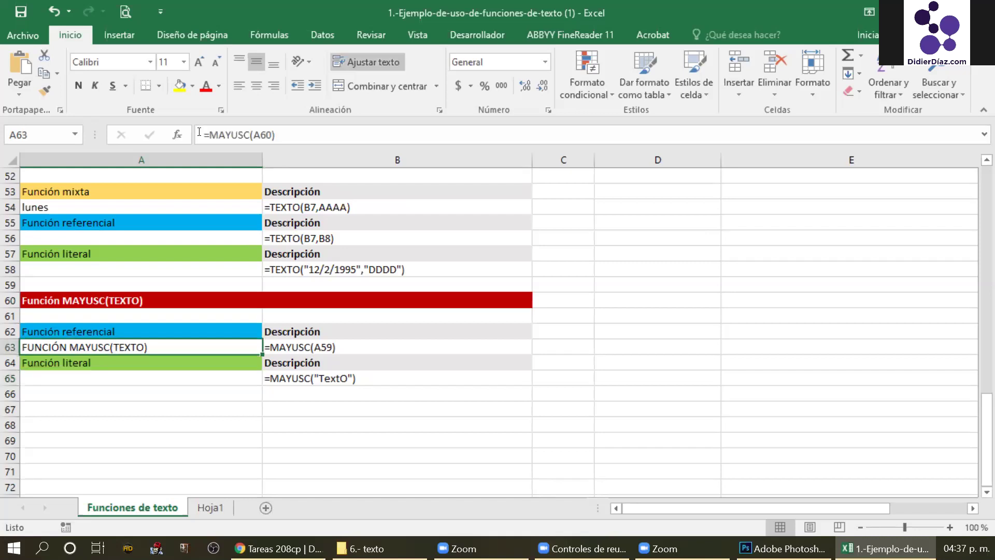
key(Down)
key(Down)
key(Down)
key(Down)
click(178, 136)
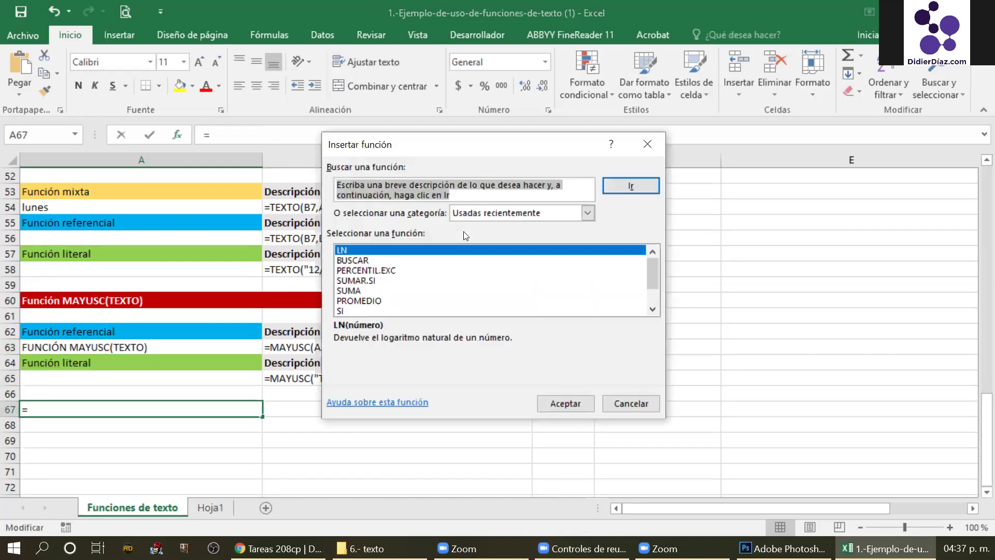
click(510, 213)
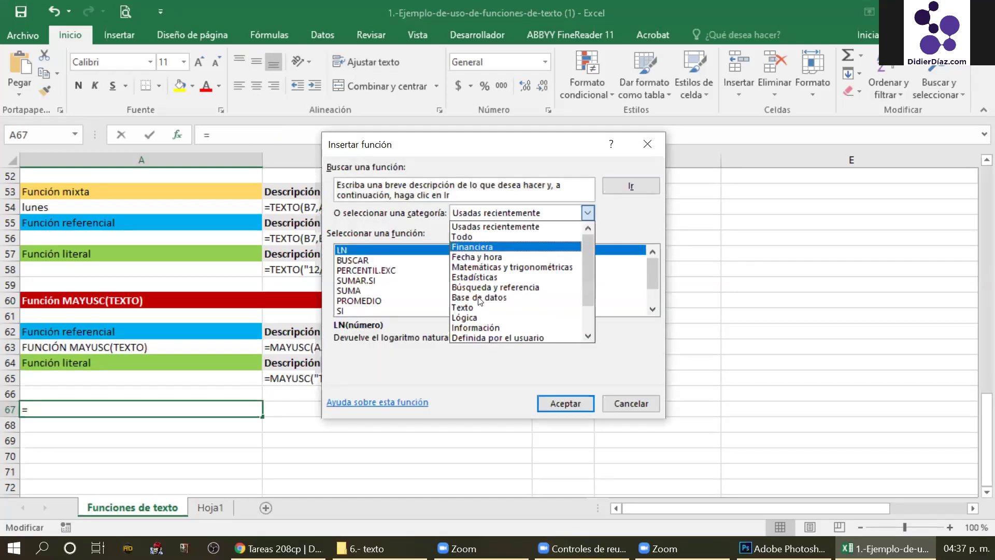
click(558, 307)
Browse the Texto functions, reading the descriptions of CODIGO, ESPACIOS, HALLAR, LARGO and NOMPROPIO, and close the dialog without inserting one.
drag(652, 263, 659, 288)
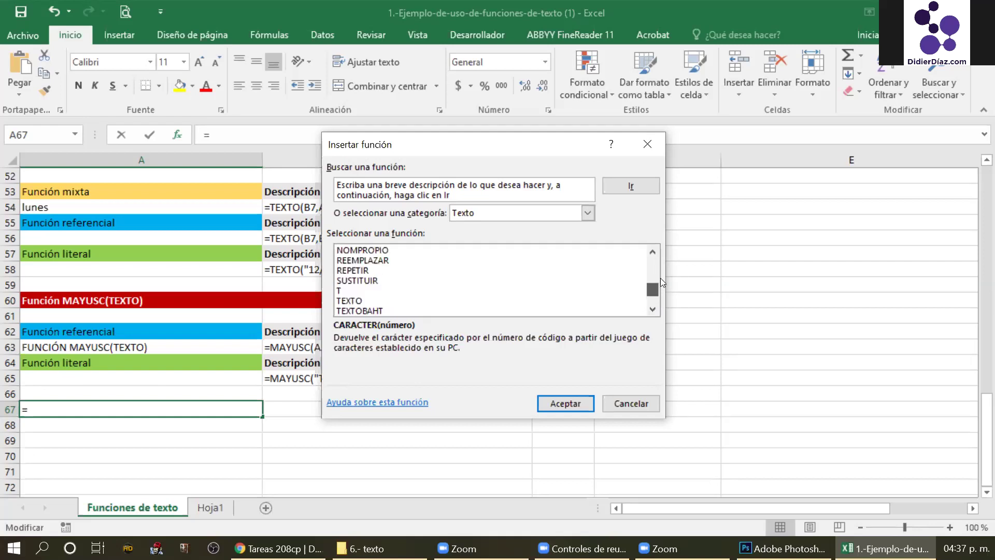
scroll(661, 280, up, 1)
scroll(660, 270, up, 2)
mouse_move(661, 264)
mouse_down()
mouse_move(668, 311)
mouse_move(655, 251)
mouse_up()
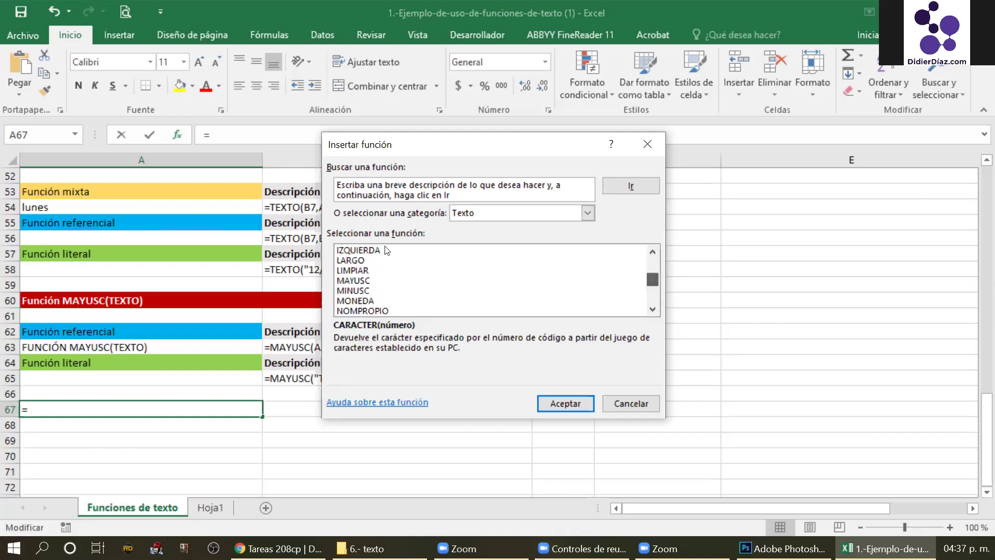
scroll(388, 259, up, 4)
key(Down)
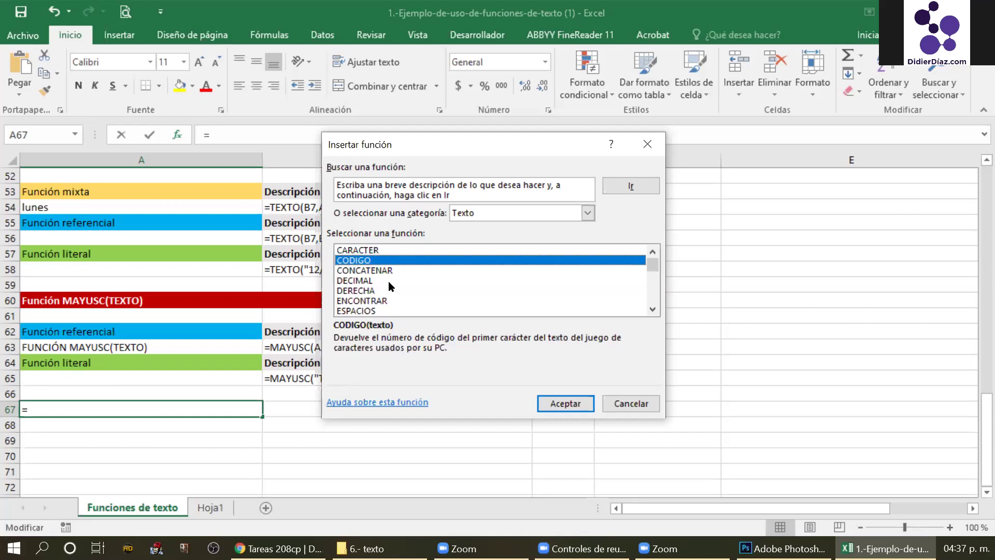
scroll(381, 282, down, 1)
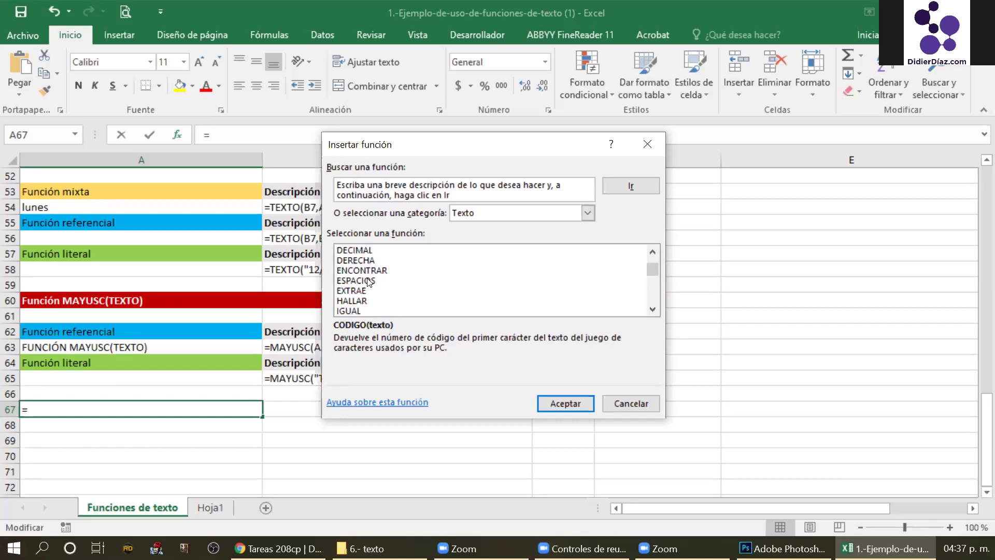
click(372, 284)
scroll(372, 284, down, 1)
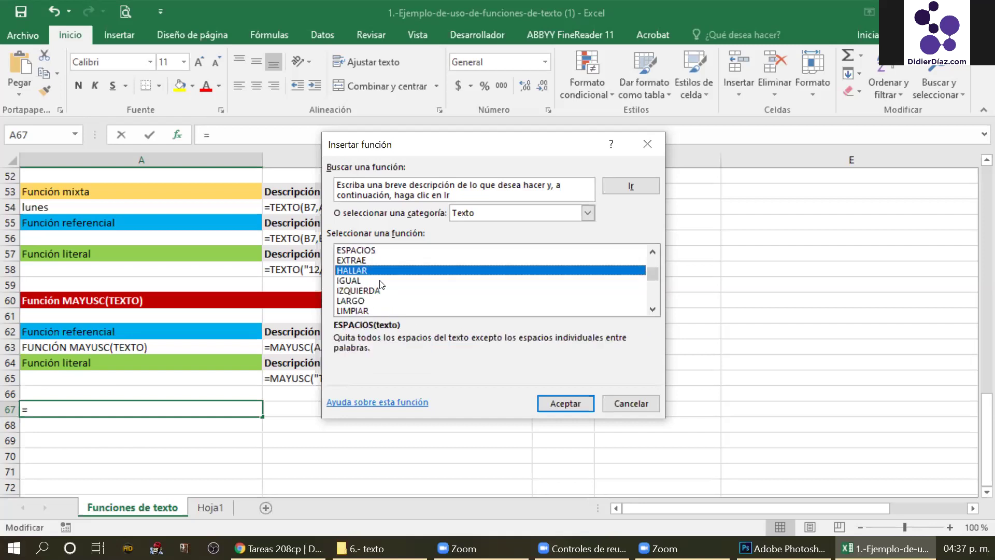
click(365, 271)
scroll(364, 272, down, 1)
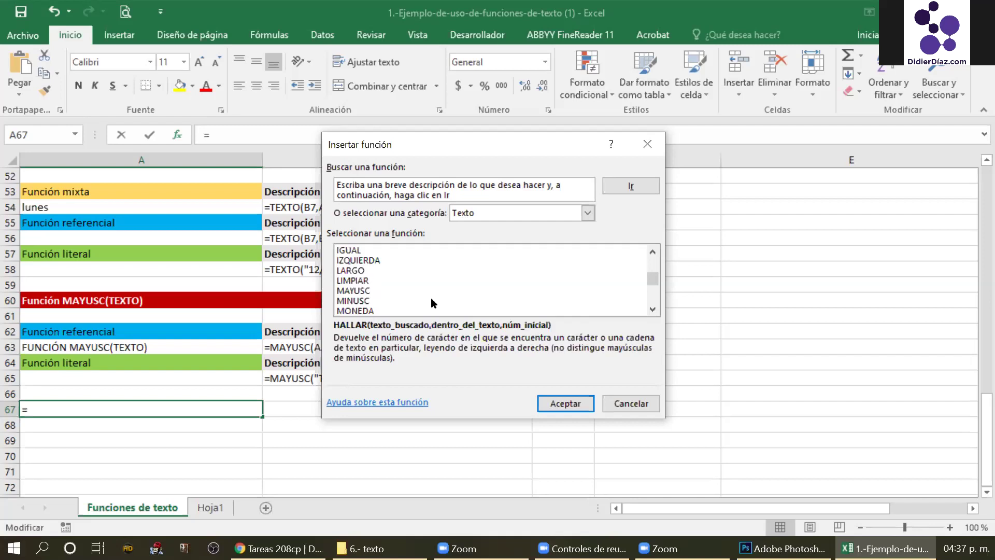
click(365, 271)
scroll(357, 264, down, 1)
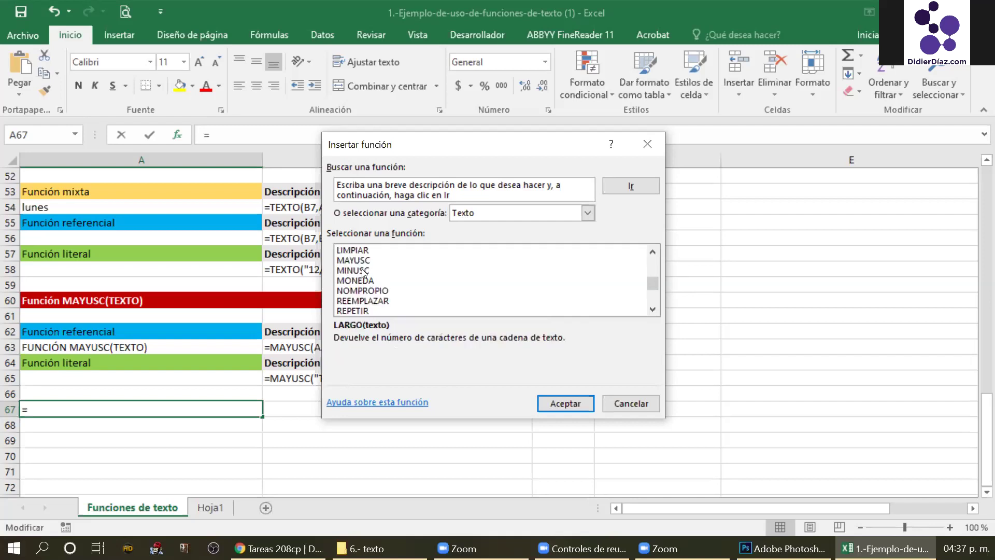
click(385, 292)
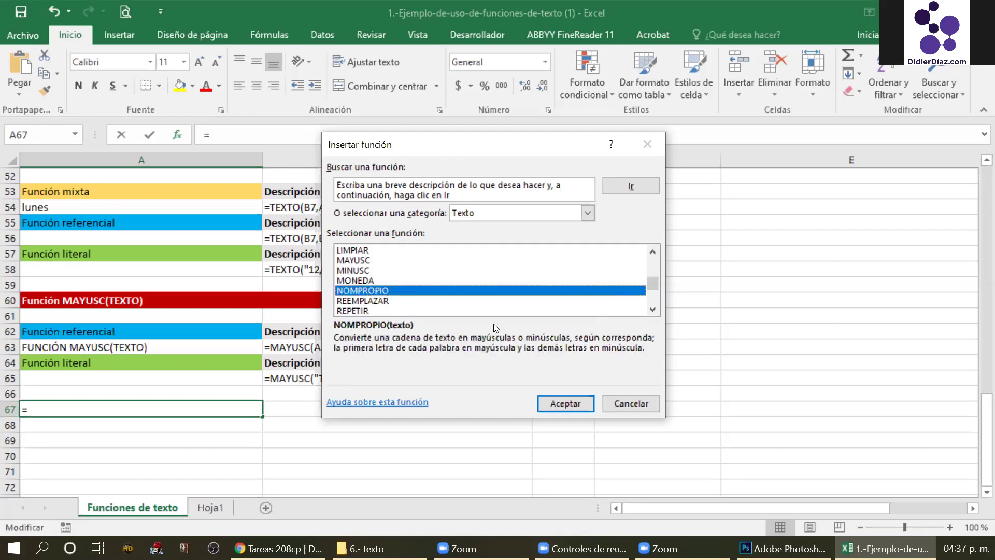
scroll(490, 311, up, 3)
scroll(513, 269, up, 1)
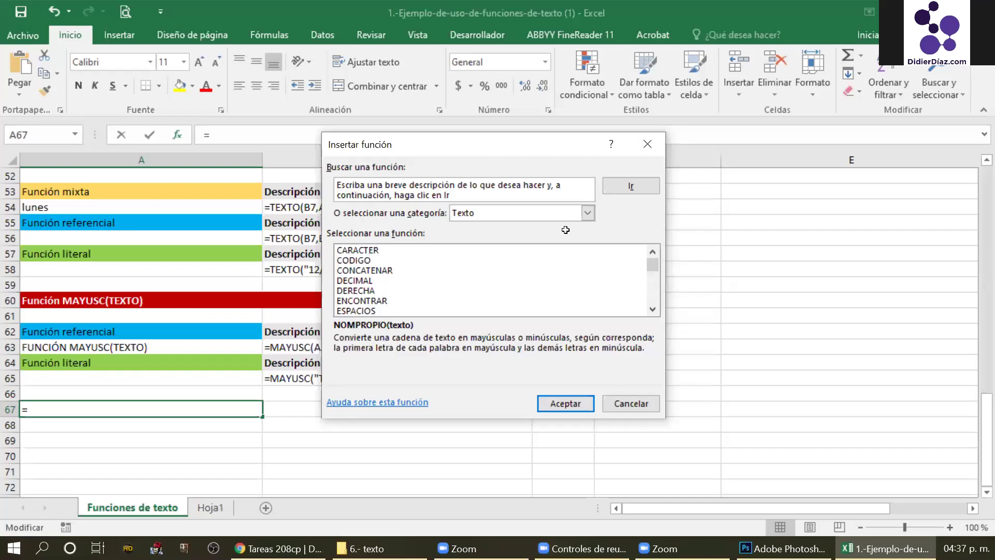
click(647, 144)
click(286, 403)
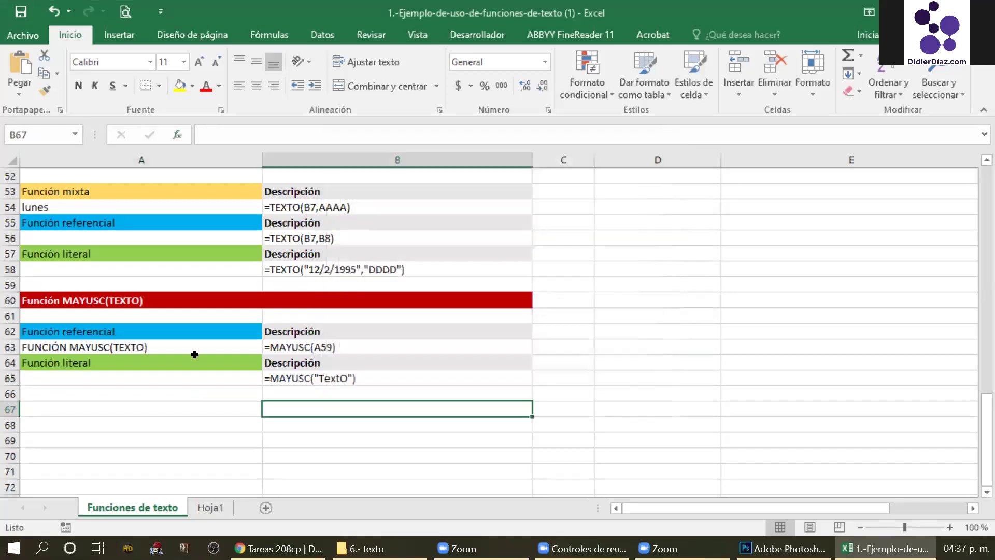
Review the exercise cells from A13 down through the IZQUIERDA and DERECHA sections, including the #¡NULO! explanation in B41.
scroll(205, 342, up, 2)
scroll(210, 330, up, 11)
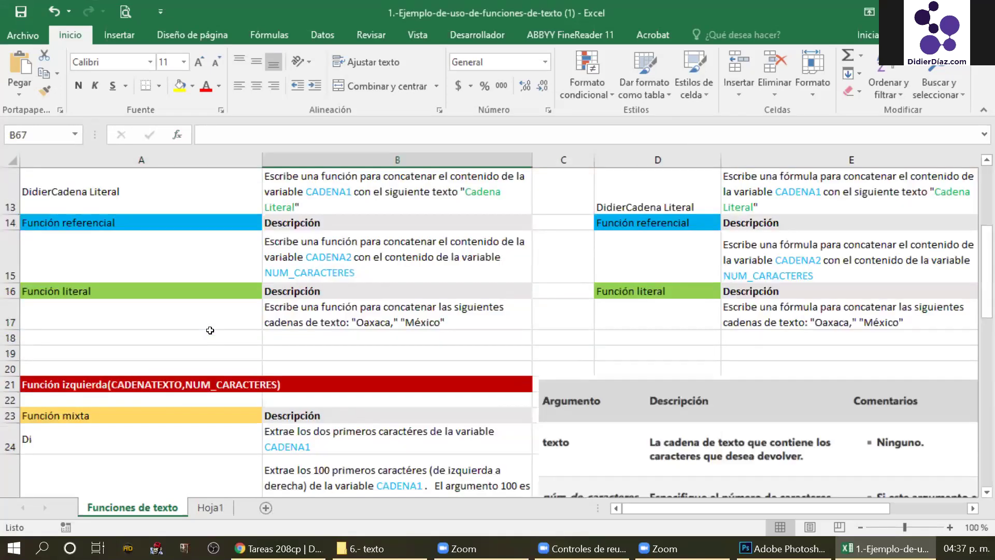
scroll(210, 330, up, 4)
scroll(199, 287, down, 3)
drag(195, 230, 206, 415)
scroll(172, 437, down, 5)
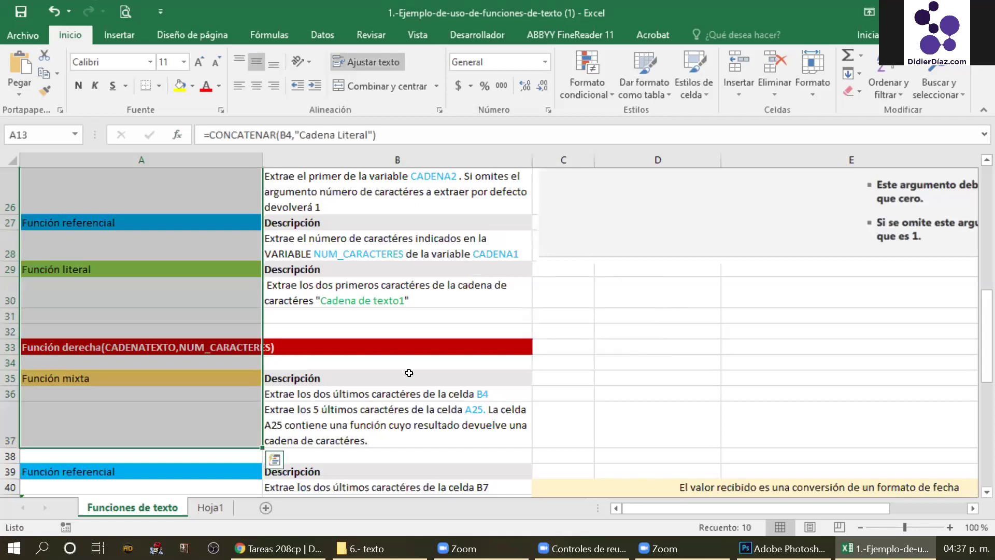
scroll(408, 373, down, 1)
scroll(357, 317, down, 2)
click(334, 335)
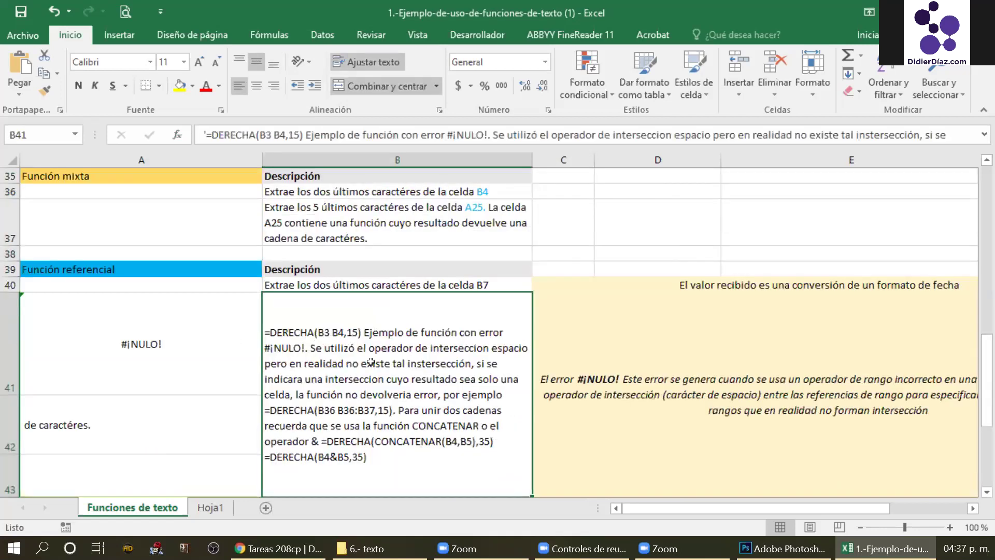
scroll(235, 340, down, 4)
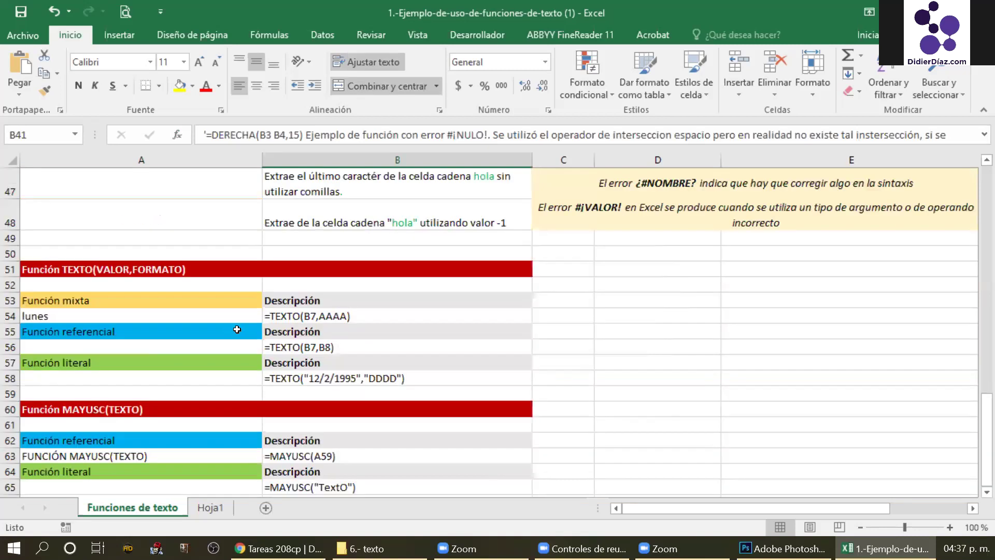
Examine the literal DERECHA exercise cells A45:A48 and their descriptions in B45:B48.
scroll(232, 327, up, 1)
drag(150, 203, 161, 292)
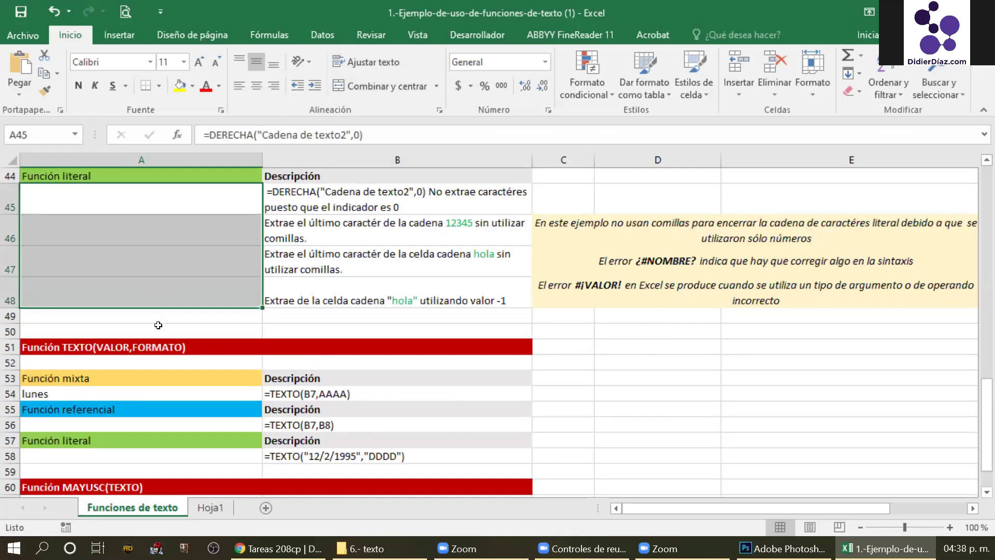
click(339, 273)
drag(341, 205, 353, 285)
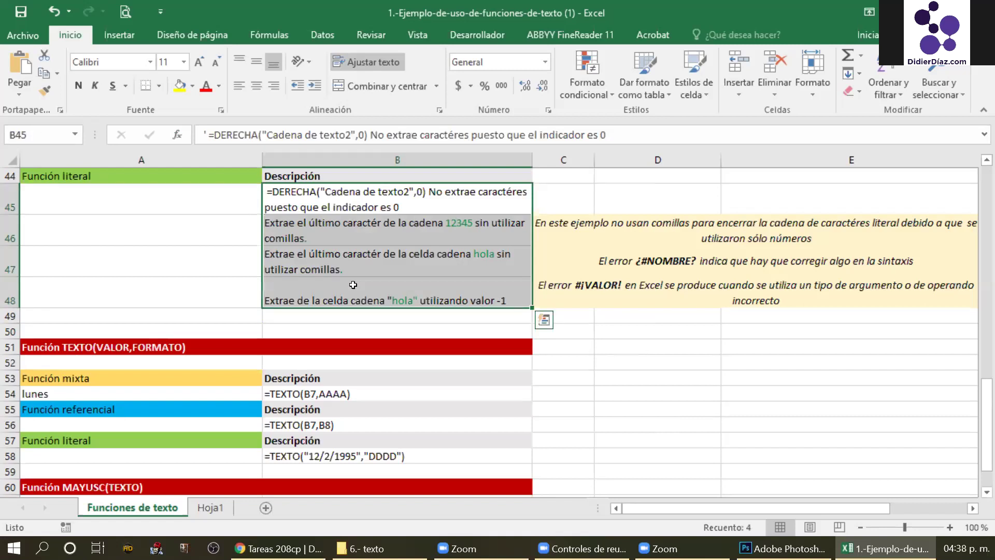
click(249, 288)
Look over the function sections of the sheet, from TEXTO in A51 back up to the CONCATENAR heading in A10.
scroll(220, 231, up, 7)
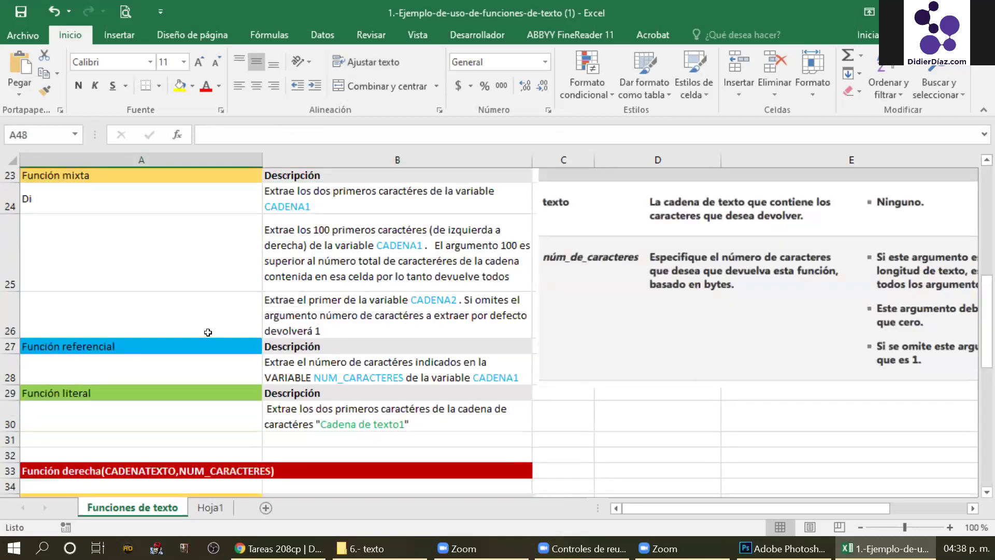
scroll(233, 260, down, 11)
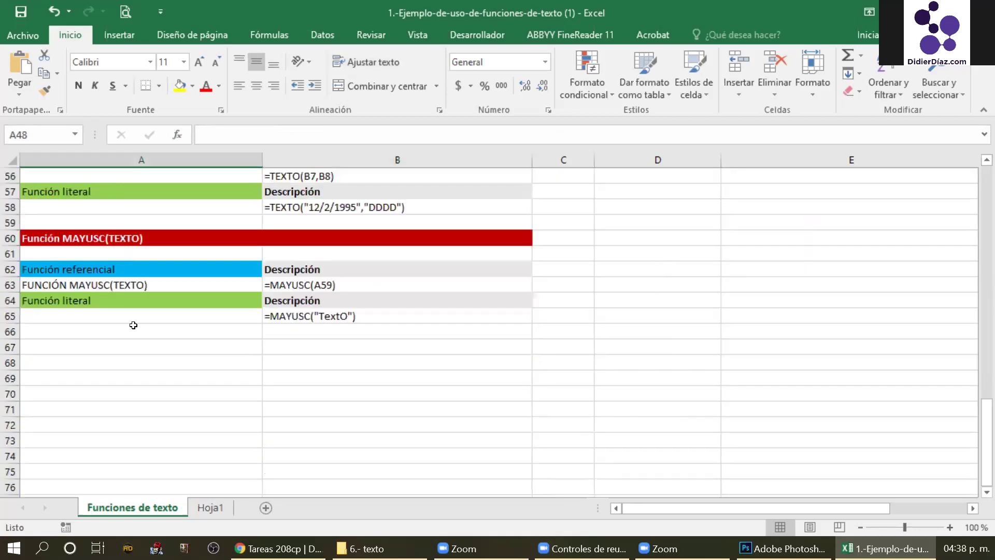
scroll(133, 325, up, 4)
click(99, 346)
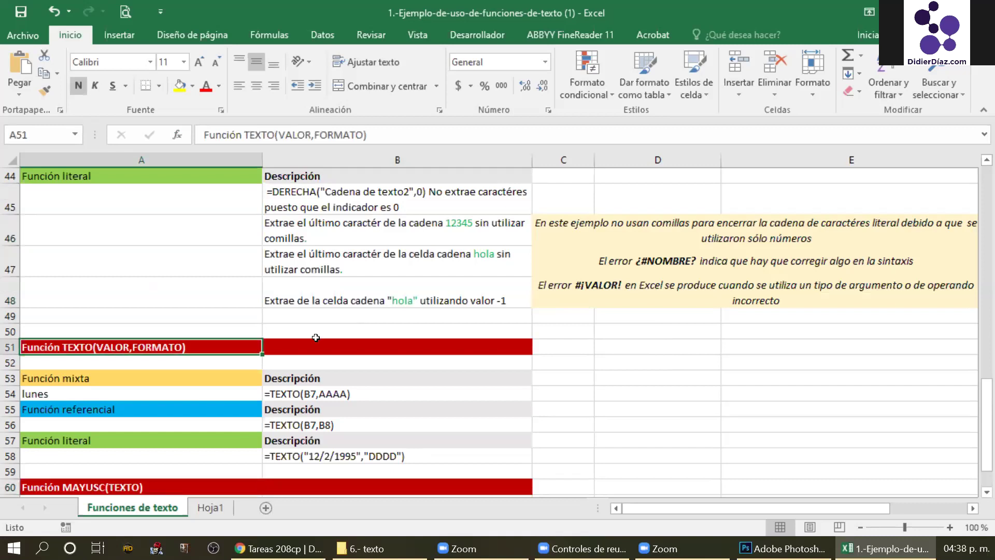
scroll(115, 353, up, 1)
scroll(146, 321, up, 1)
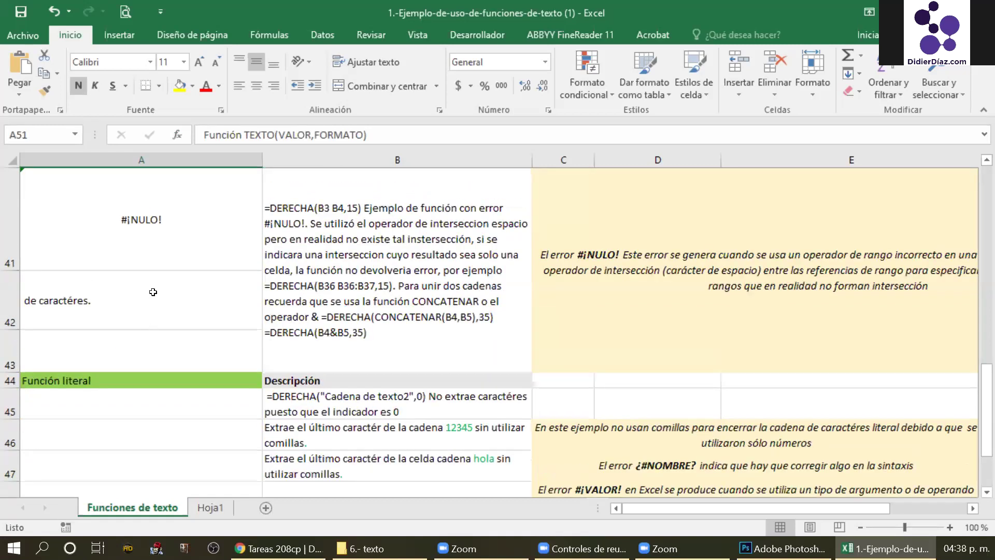
key(ctrl+Up)
scroll(153, 292, up, 8)
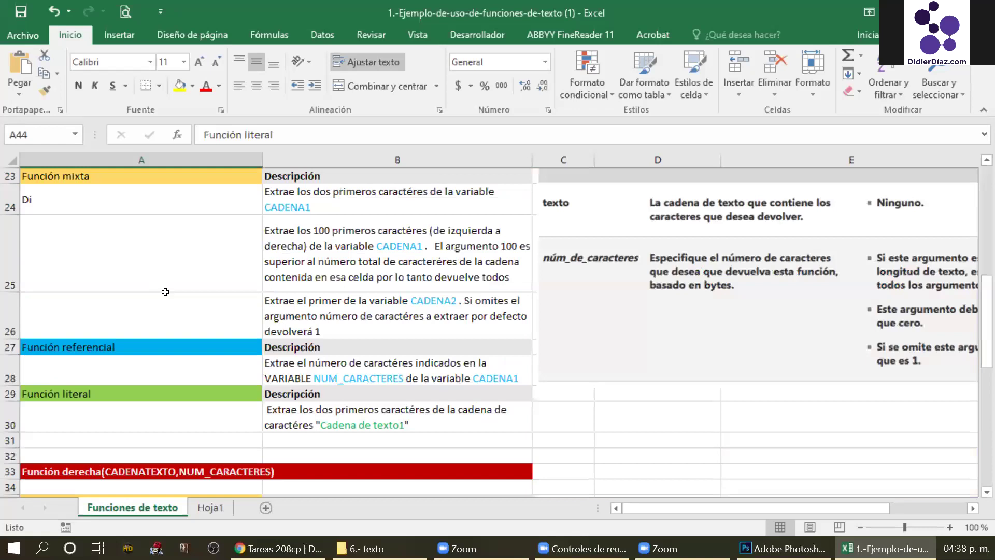
scroll(165, 292, up, 4)
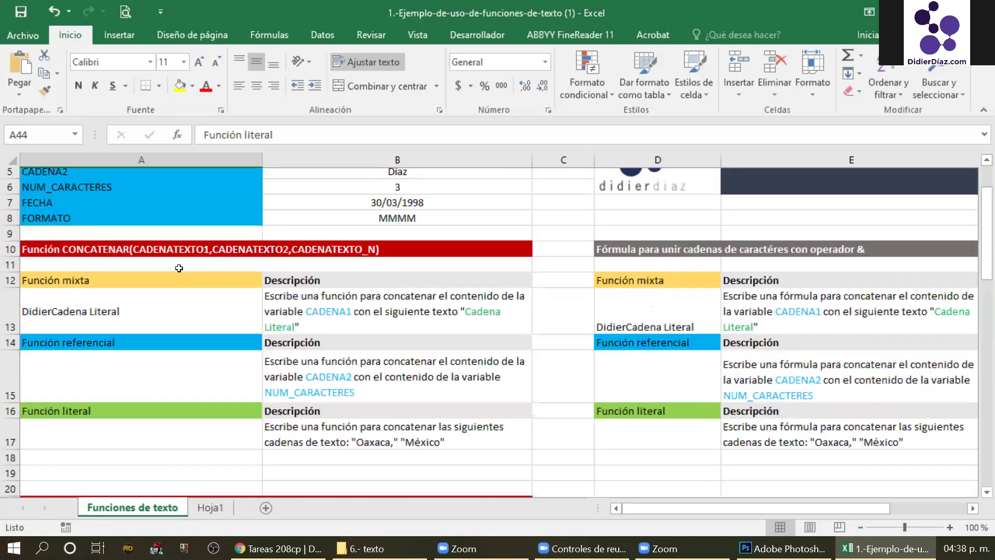
click(183, 253)
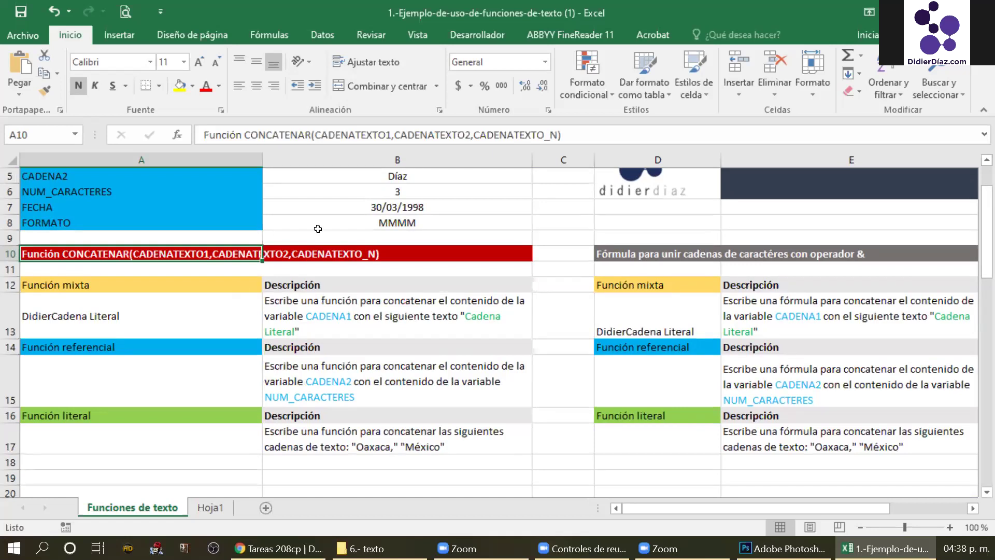
Switch to the Tareas 208cp page in Chrome and highlight the task 3 submission deadline, "miércoles 1 de abril hasta las 8pm".
scroll(318, 228, up, 1)
click(336, 212)
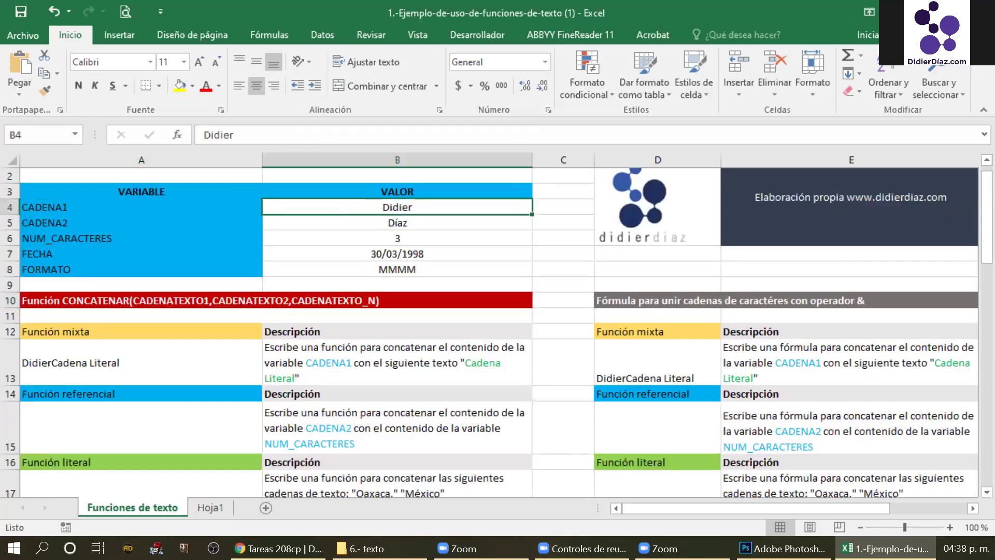
click(279, 548)
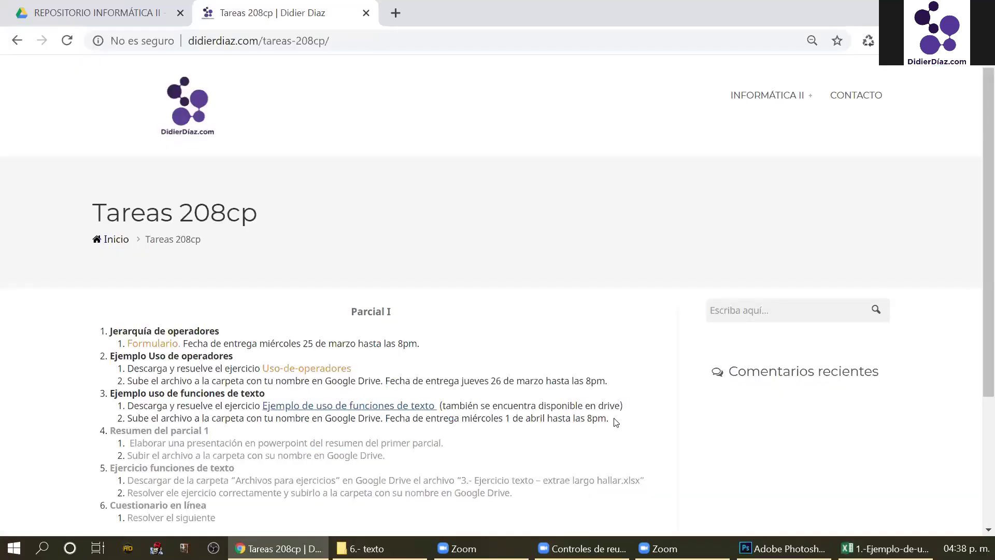
drag(612, 419, 386, 420)
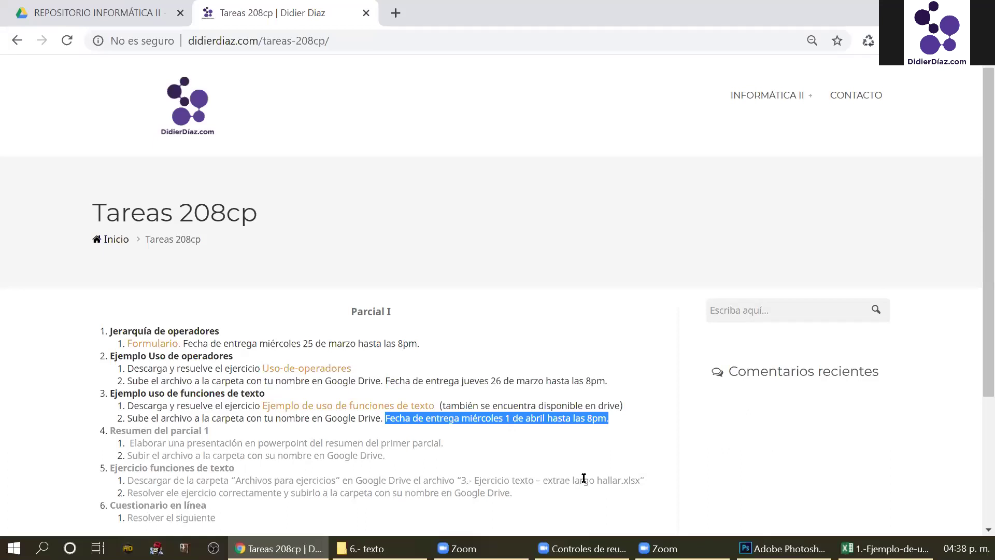
drag(620, 418, 388, 420)
click(636, 430)
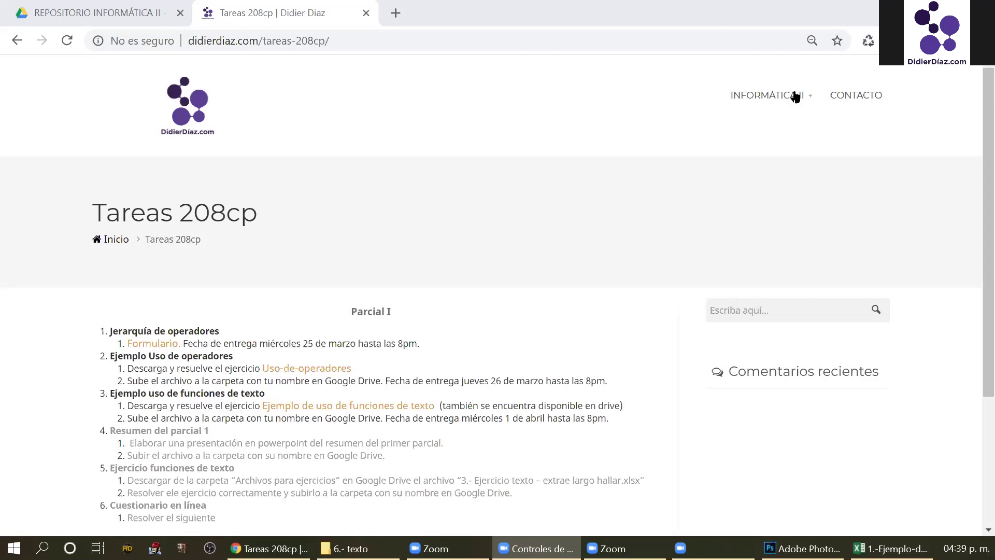
Open the 208CP page from the site's Tareas y Prácticas section under Informática II.
mouse_move(790, 98)
mouse_move(792, 196)
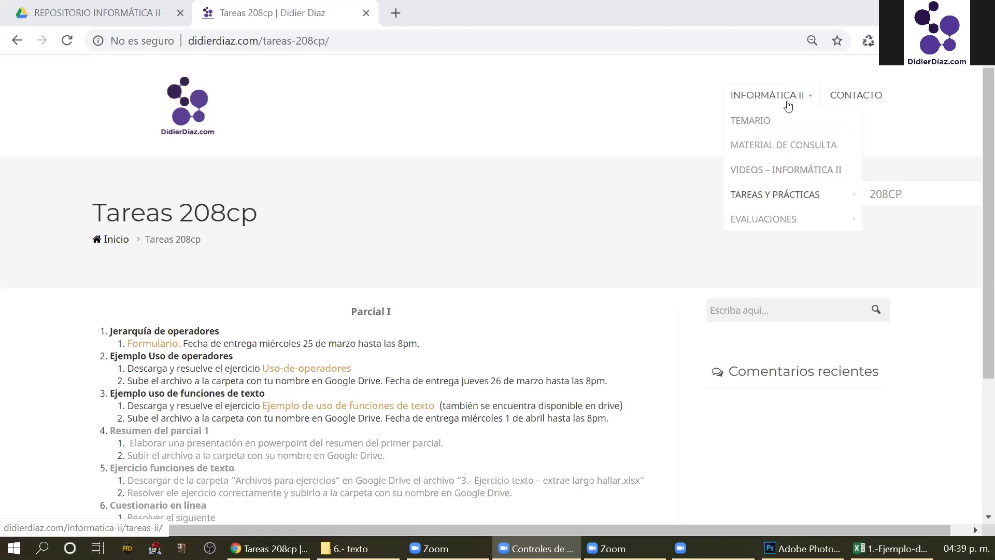
click(895, 195)
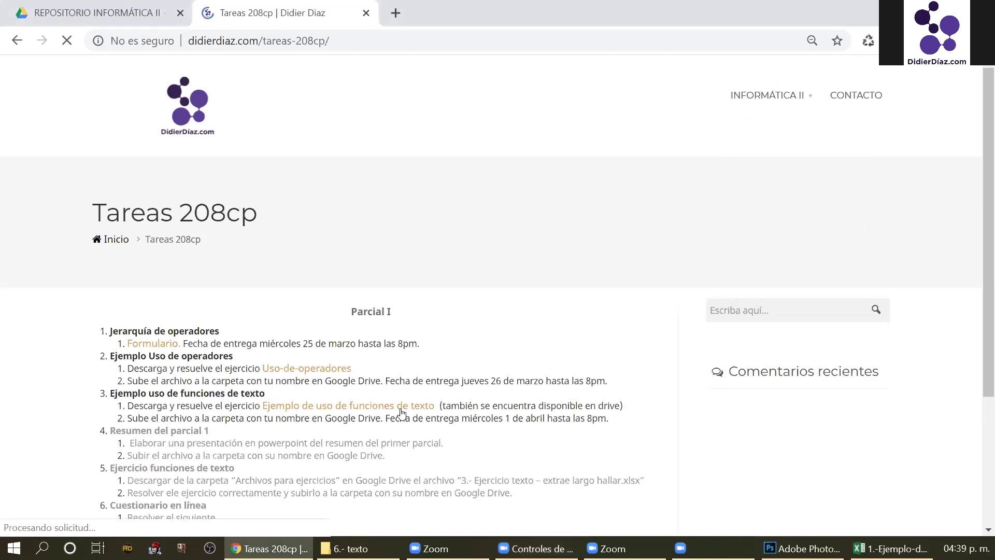
Check the Tarea 3 file in the Google Drive repository and open "Lista de calificaciones 208CP 2010-2020.xlsx" from the 0.- GENERAL folder.
click(89, 15)
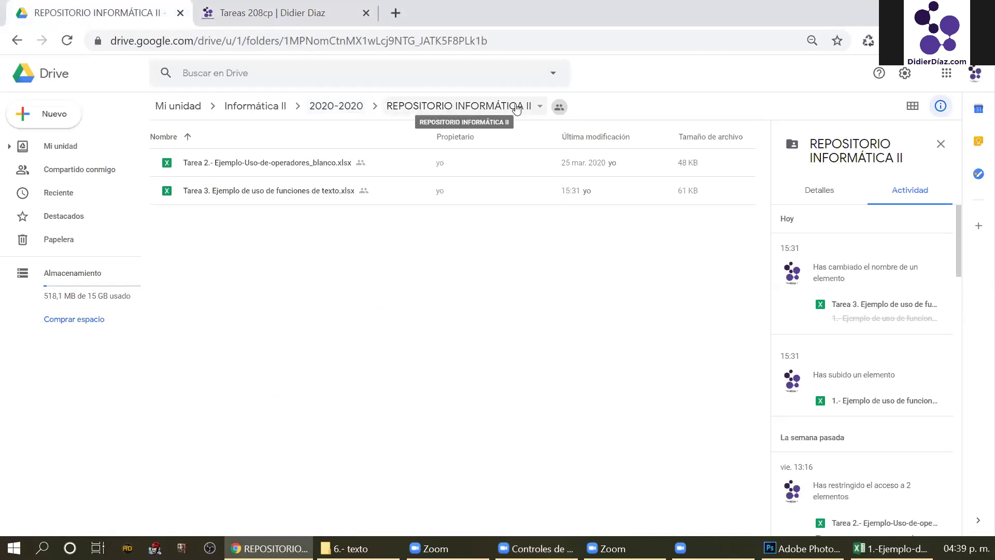
click(265, 193)
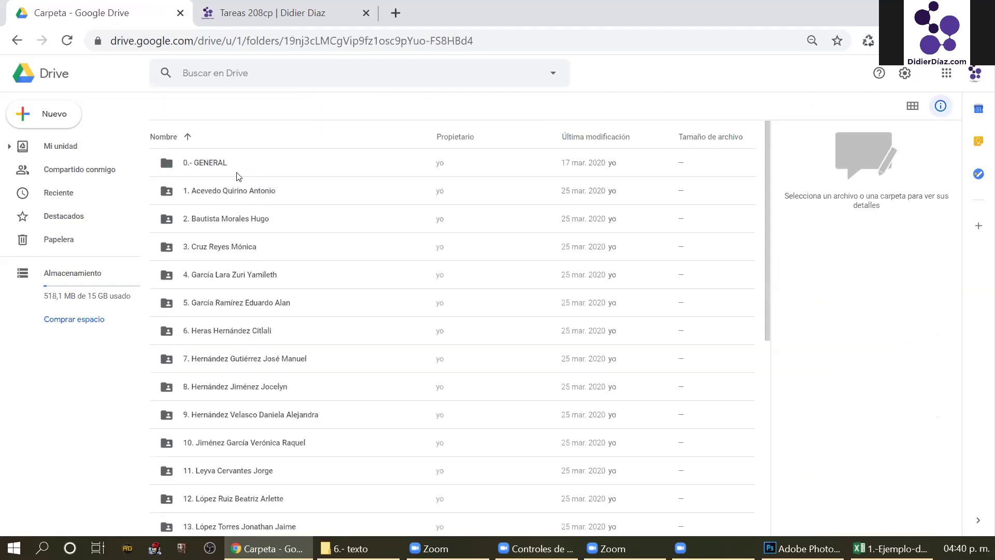
double_click(217, 164)
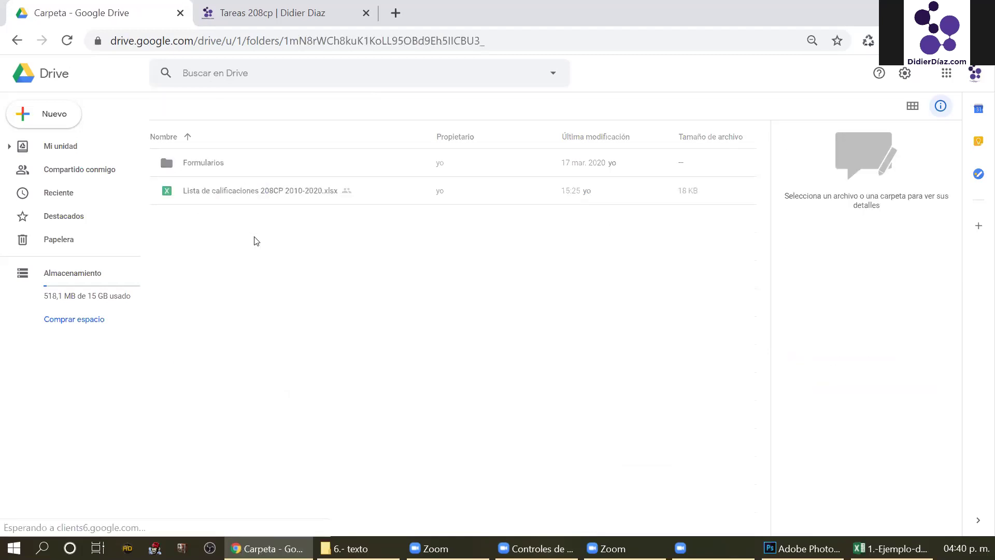
double_click(229, 191)
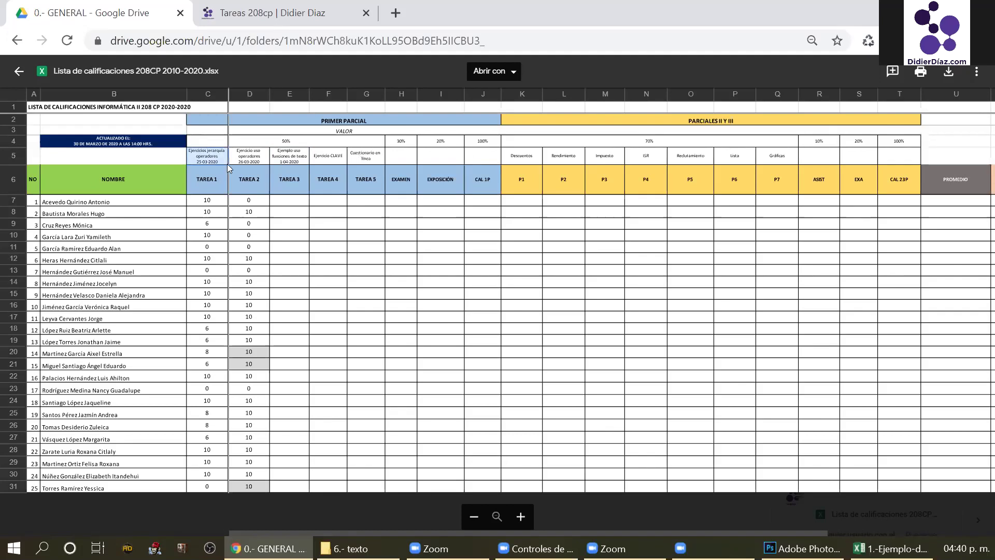
Enlarge the grade list and review its TAREA 1 to TAREA 3 columns from row 7 to row 31.
key(ctrl+plus)
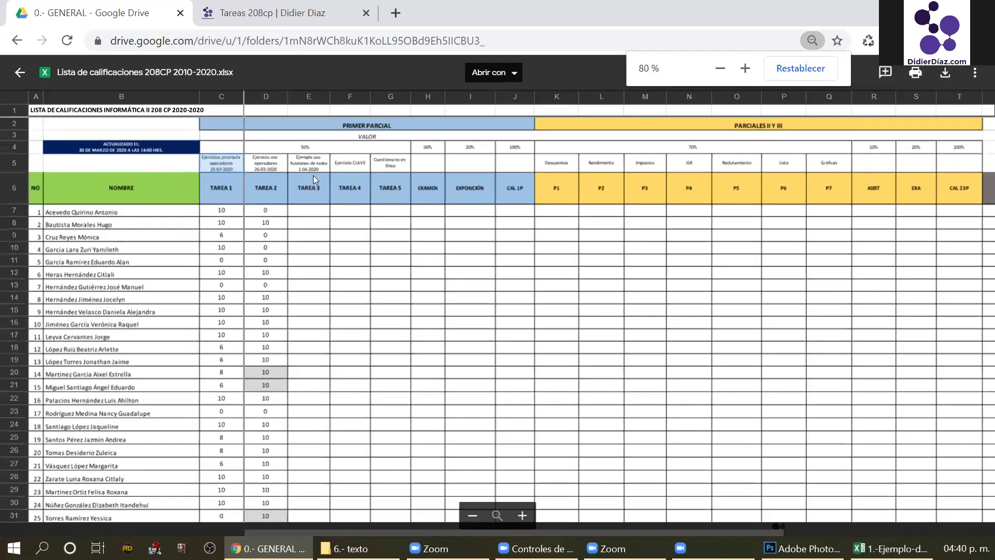
key(ctrl+plus)
key(ctrl+plus)
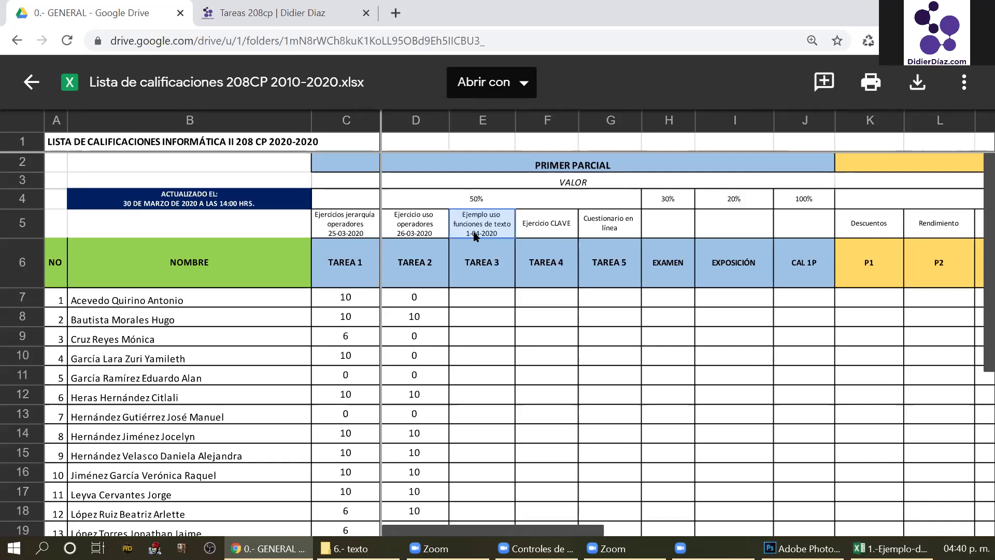
scroll(490, 310, down, 1)
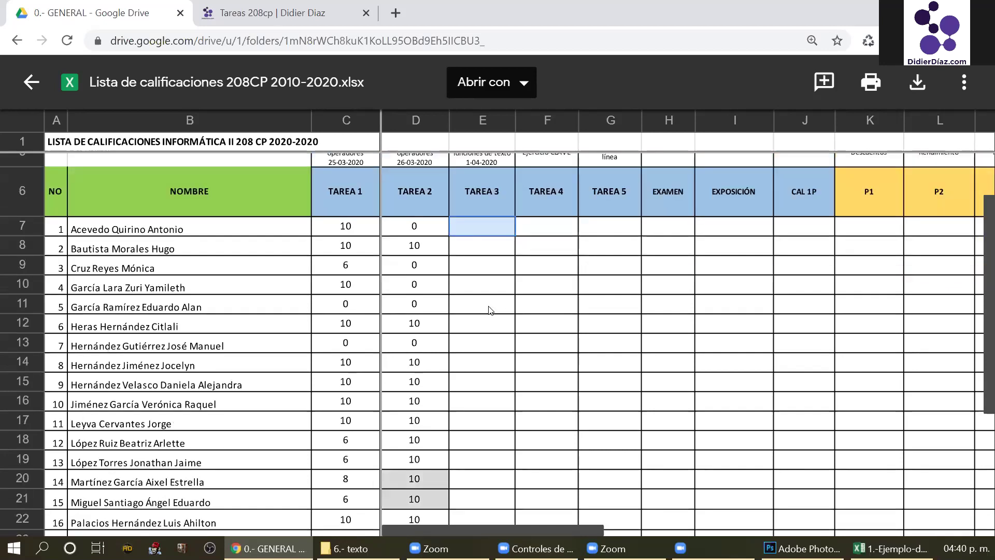
scroll(490, 310, down, 2)
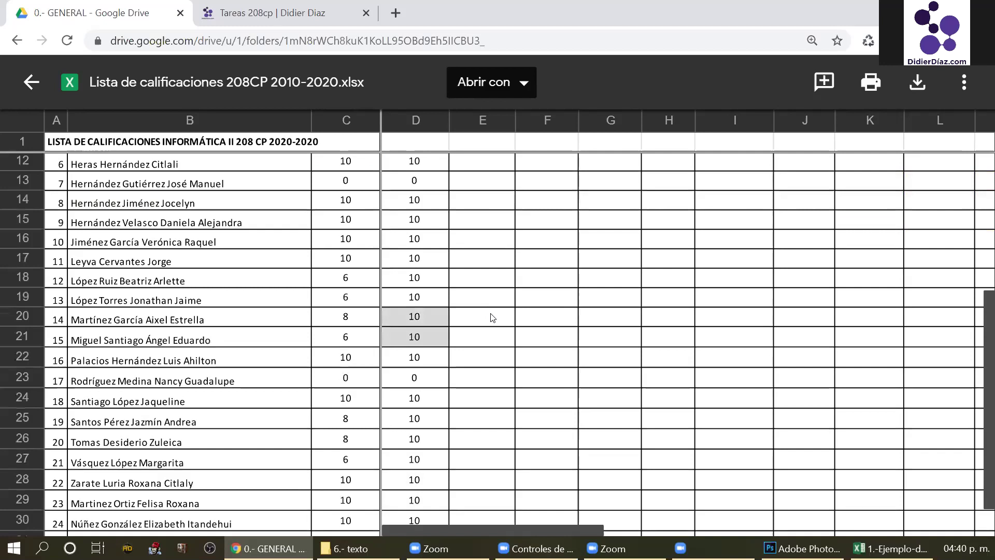
scroll(492, 319, up, 1)
scroll(493, 319, down, 1)
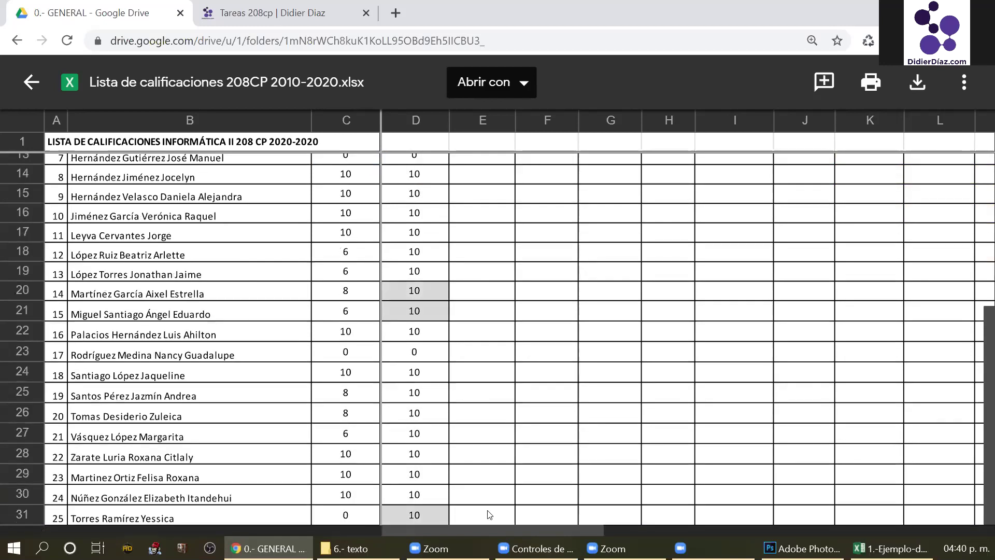
scroll(492, 240, up, 4)
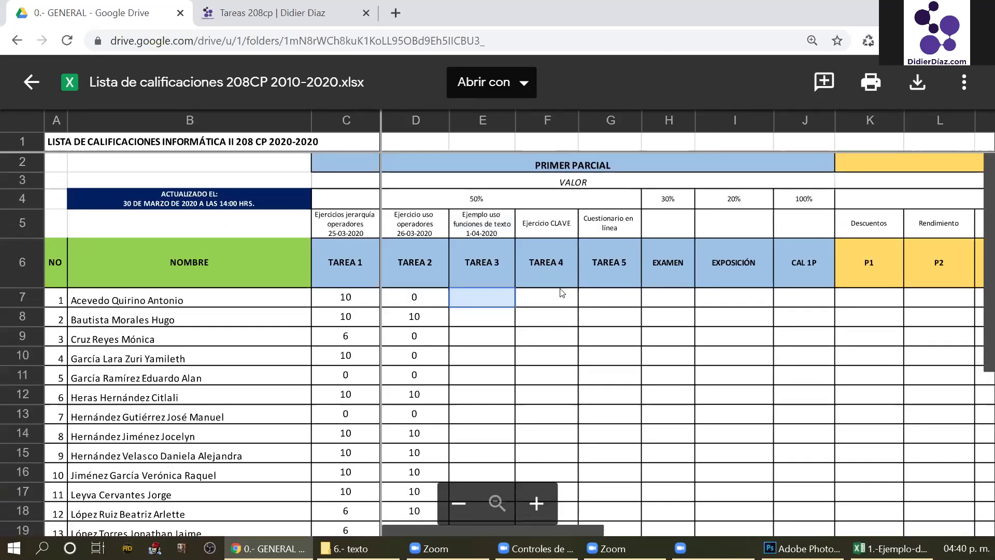
Compare the TAREA 3 heading in E5 with the TAREA 4 heading "Ejercicio CLAVE" in F5.
click(547, 230)
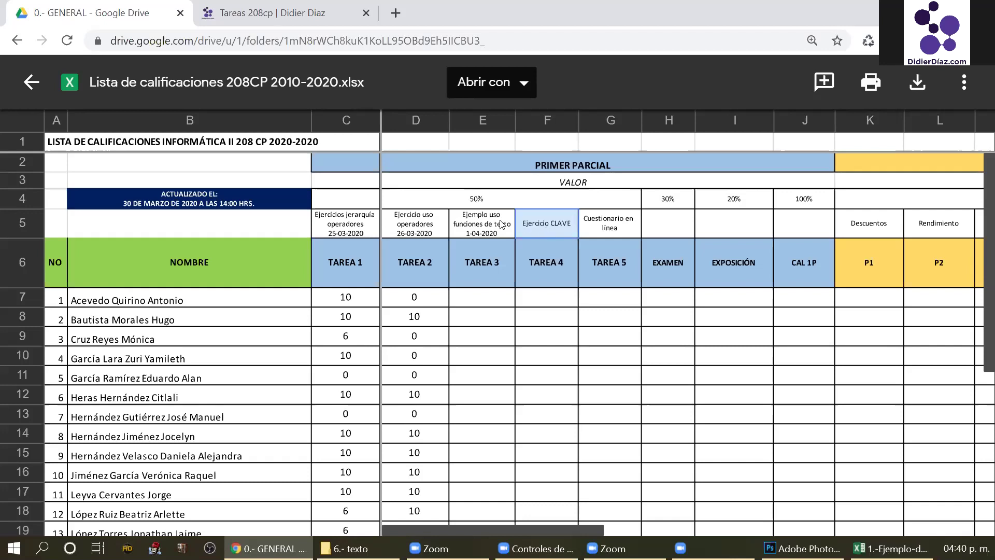
click(480, 211)
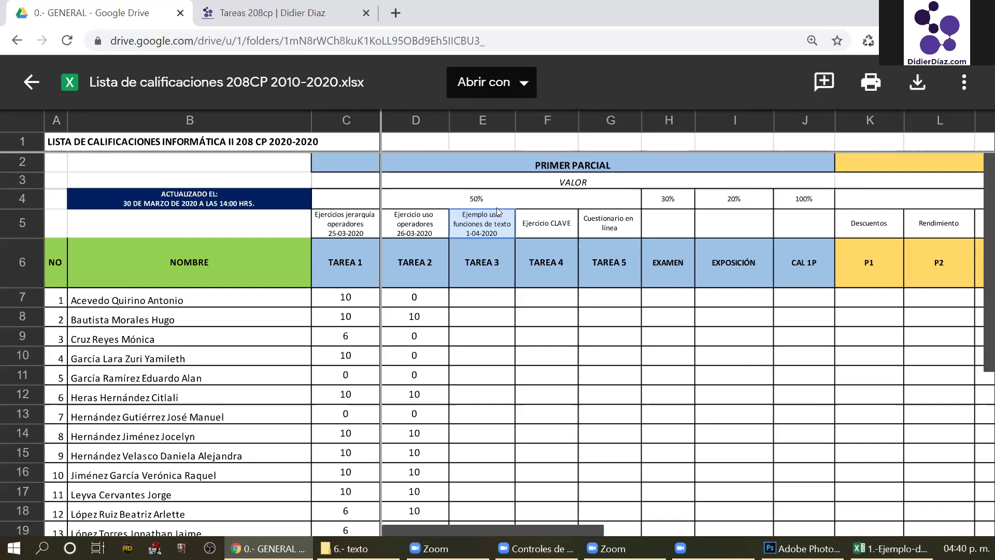
click(543, 233)
click(497, 223)
Switch back to the Excel workbook and examine the CONCATENAR exercise cells A13 and A15 and the literal exercises across row 17.
key(alt+Tab)
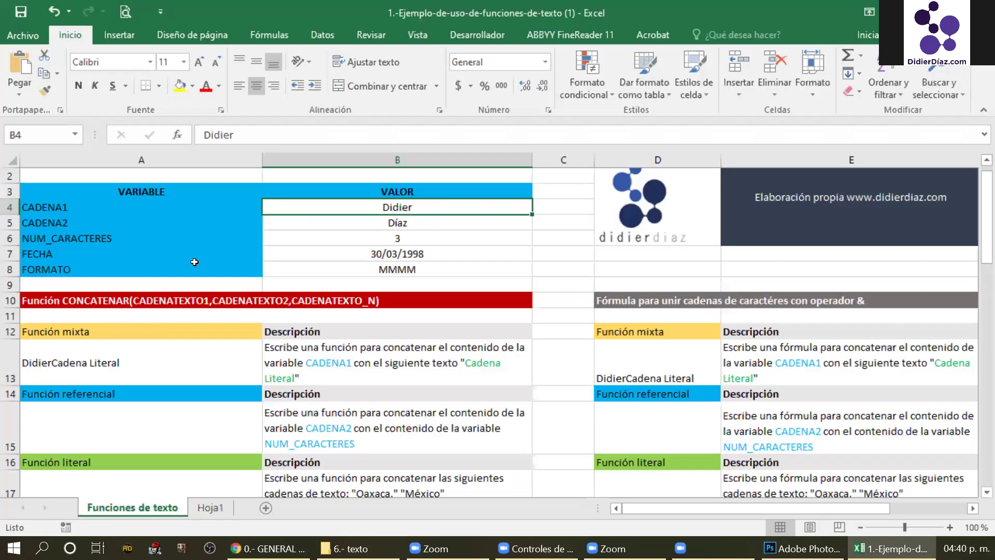
scroll(202, 302, down, 1)
click(201, 289)
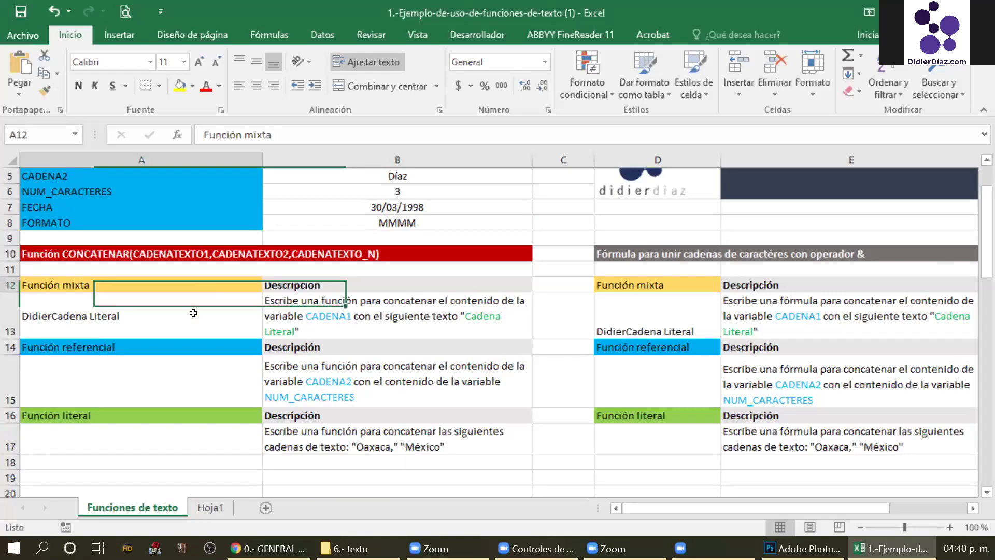
click(197, 310)
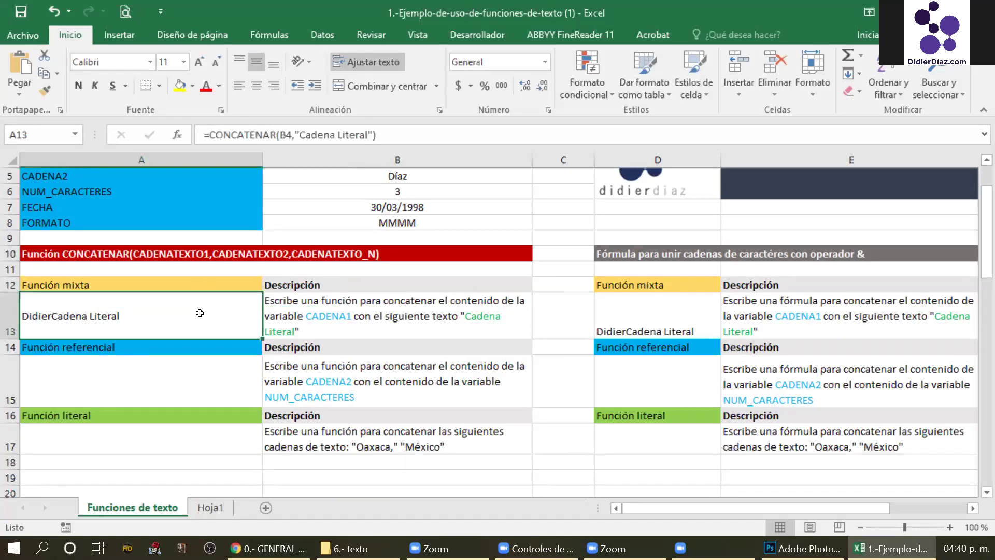
click(223, 369)
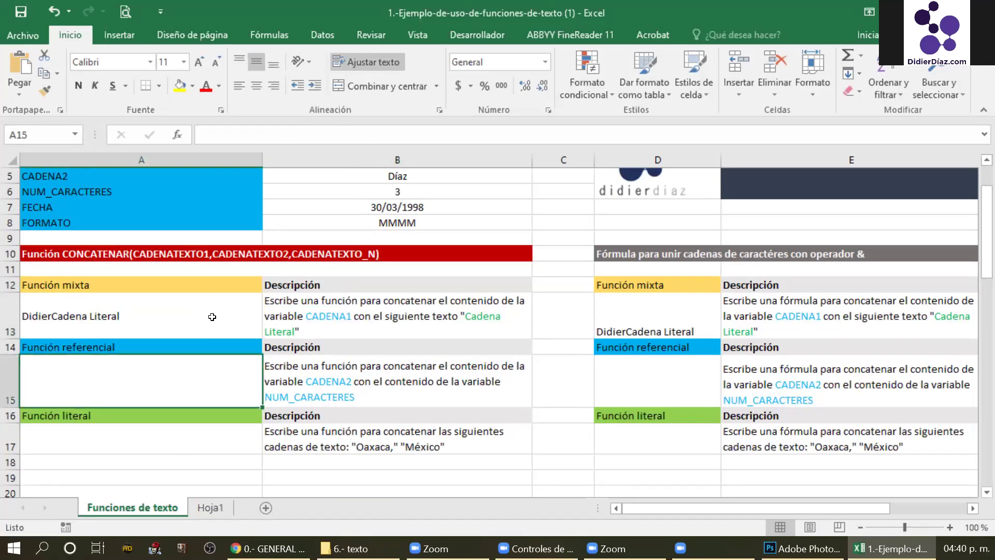
click(213, 317)
drag(173, 444, 826, 443)
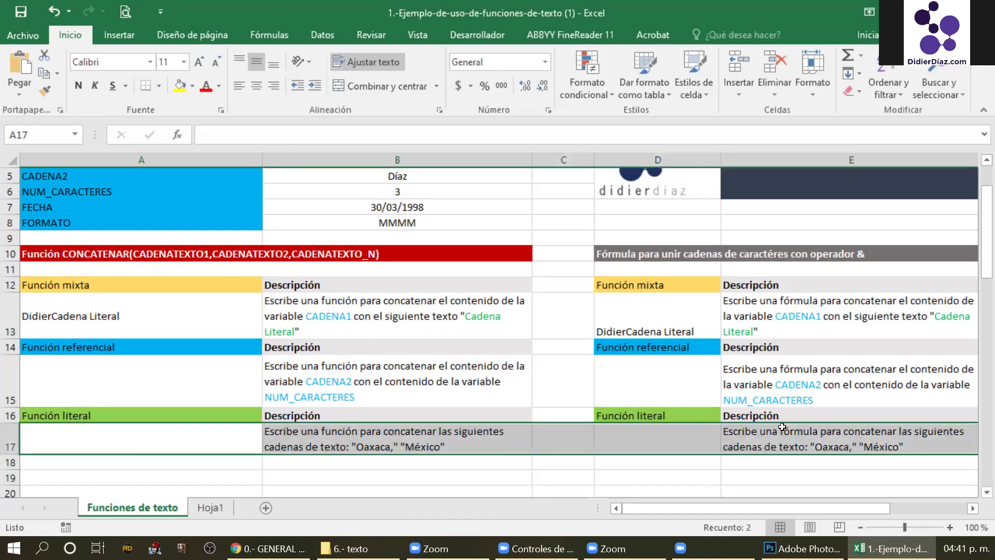
Review the CONCATENAR descriptions and the IZQUIERDA exercises below them, and return to the variables table at the sheet's start.
scroll(826, 443, down, 1)
scroll(481, 374, down, 1)
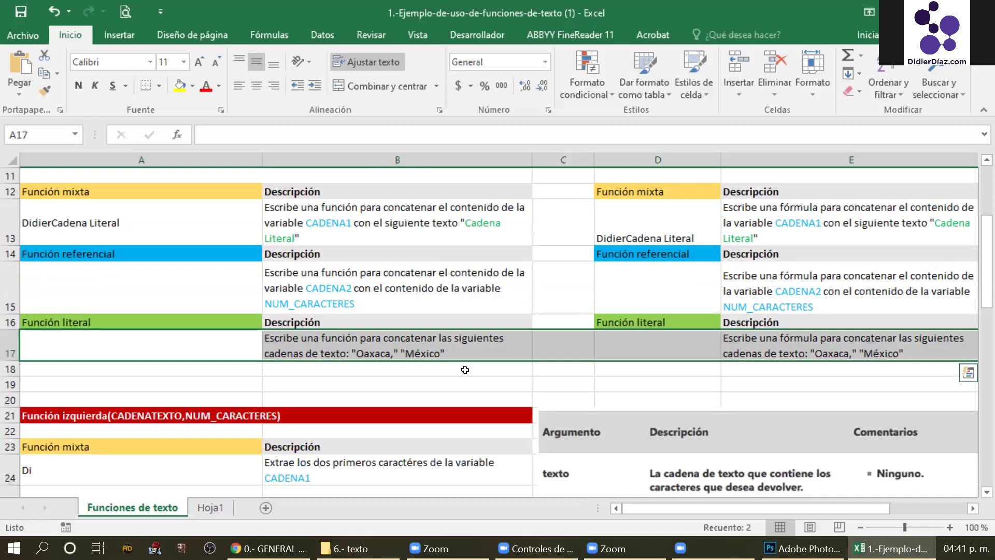
scroll(181, 355, up, 1)
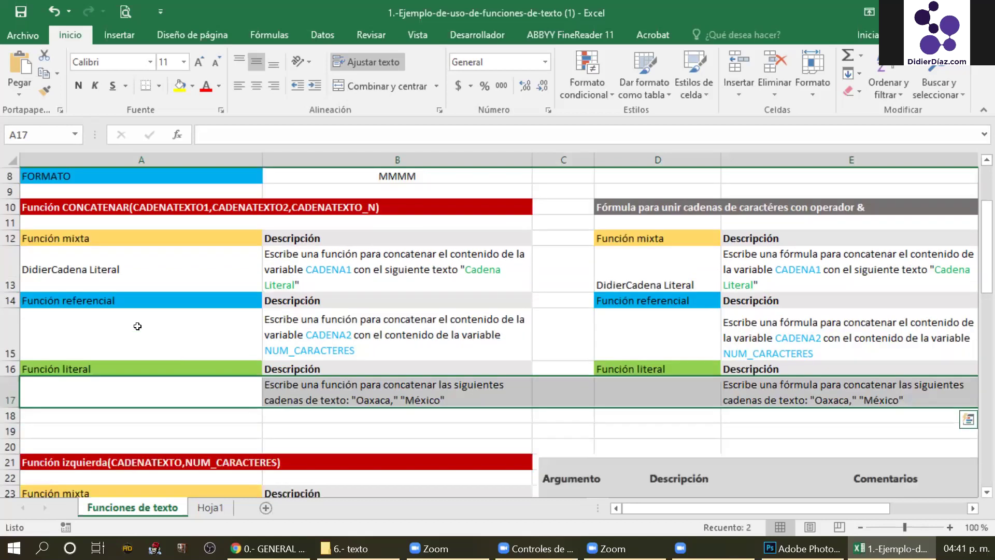
click(164, 262)
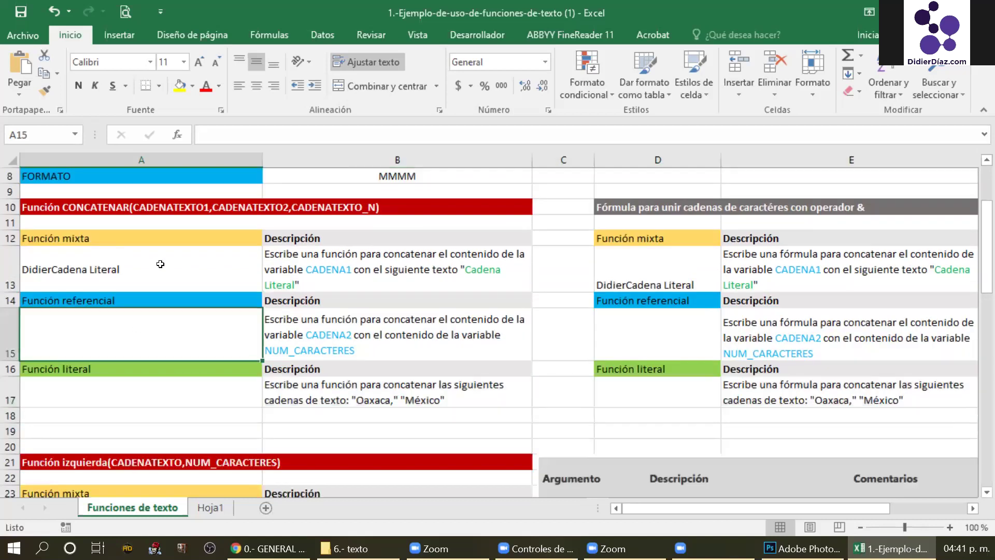
click(377, 265)
click(200, 326)
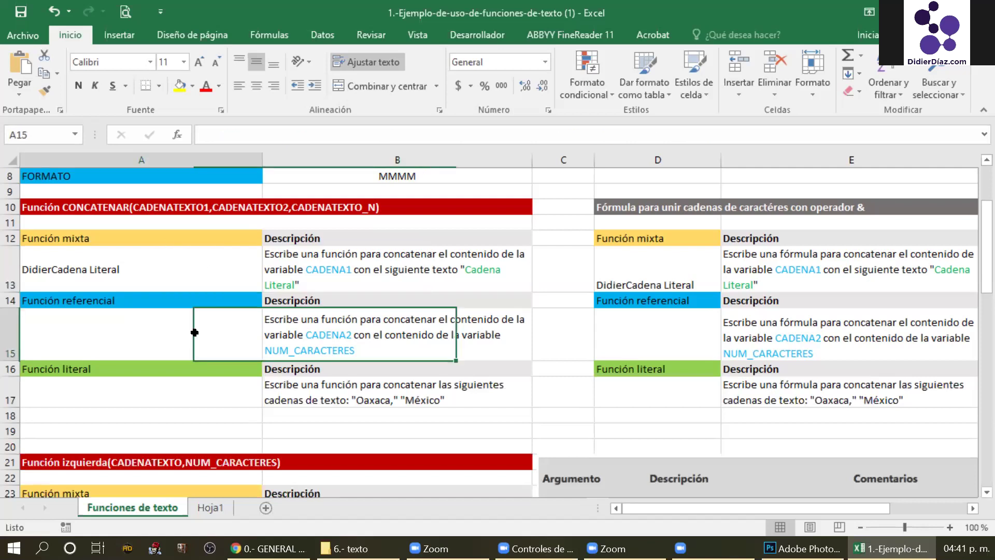
scroll(314, 379, down, 10)
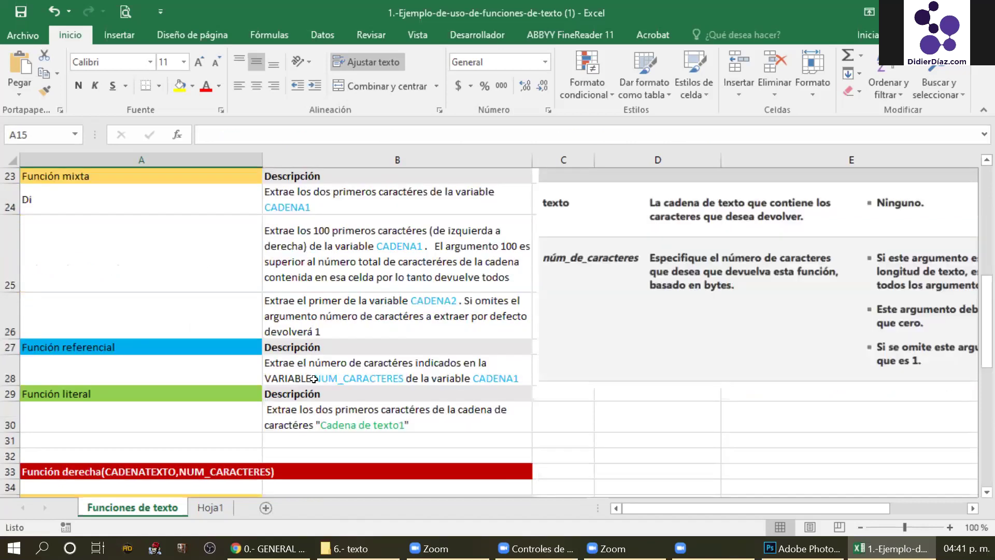
scroll(313, 379, up, 13)
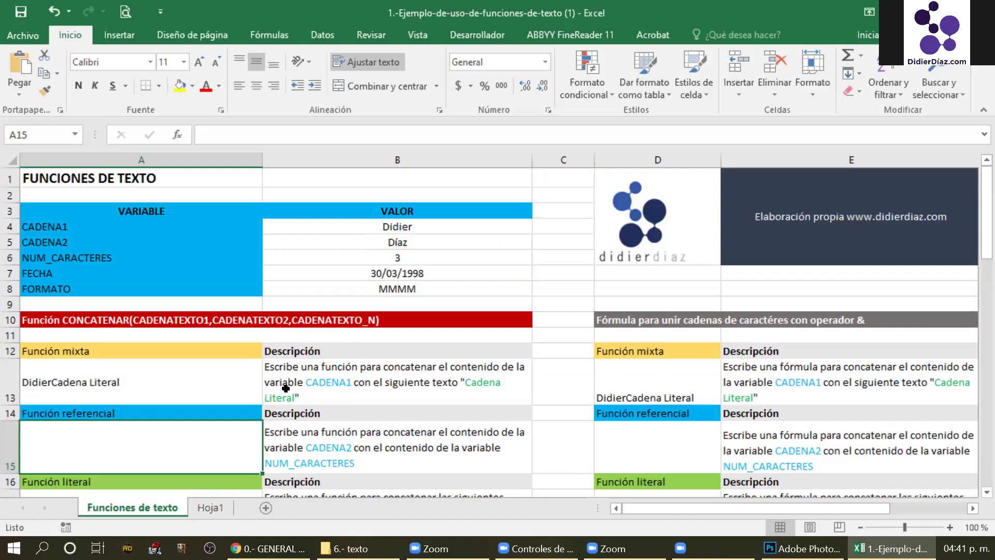